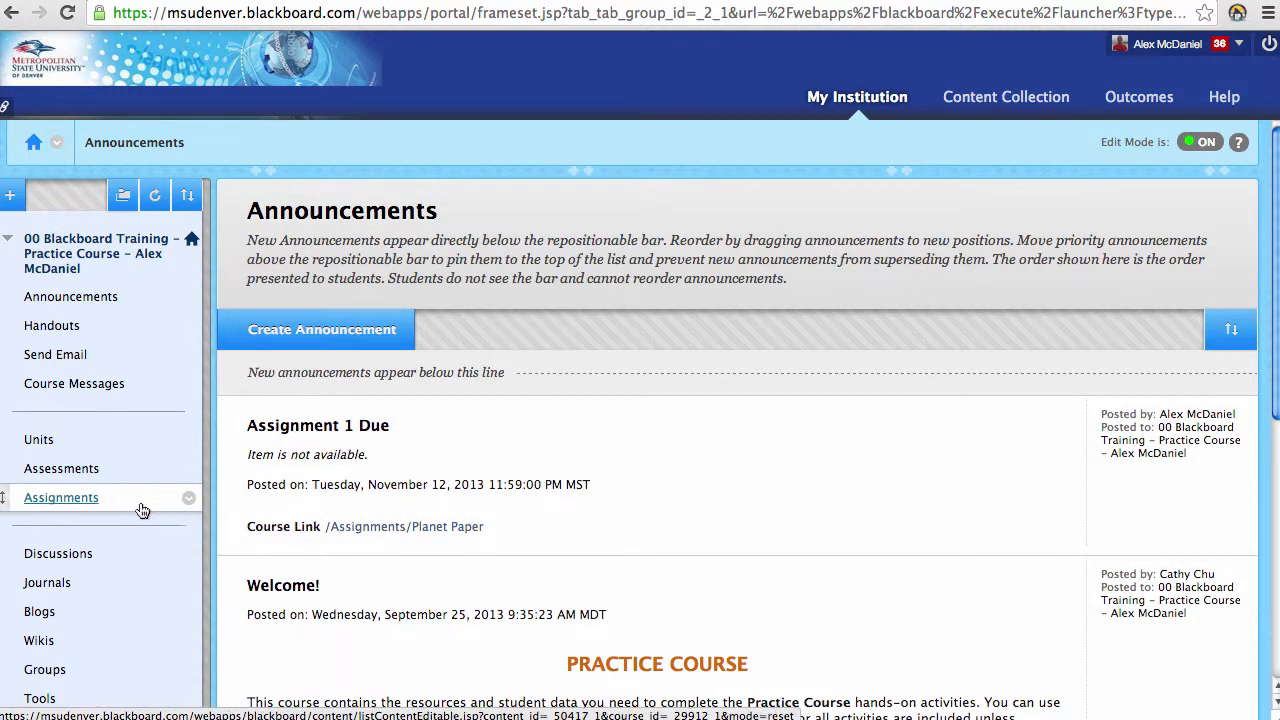
Open the course's Assignments area and look over the options available for the Planet Paper assignment
{"action": "left_click", "coordinate": [78, 504]}
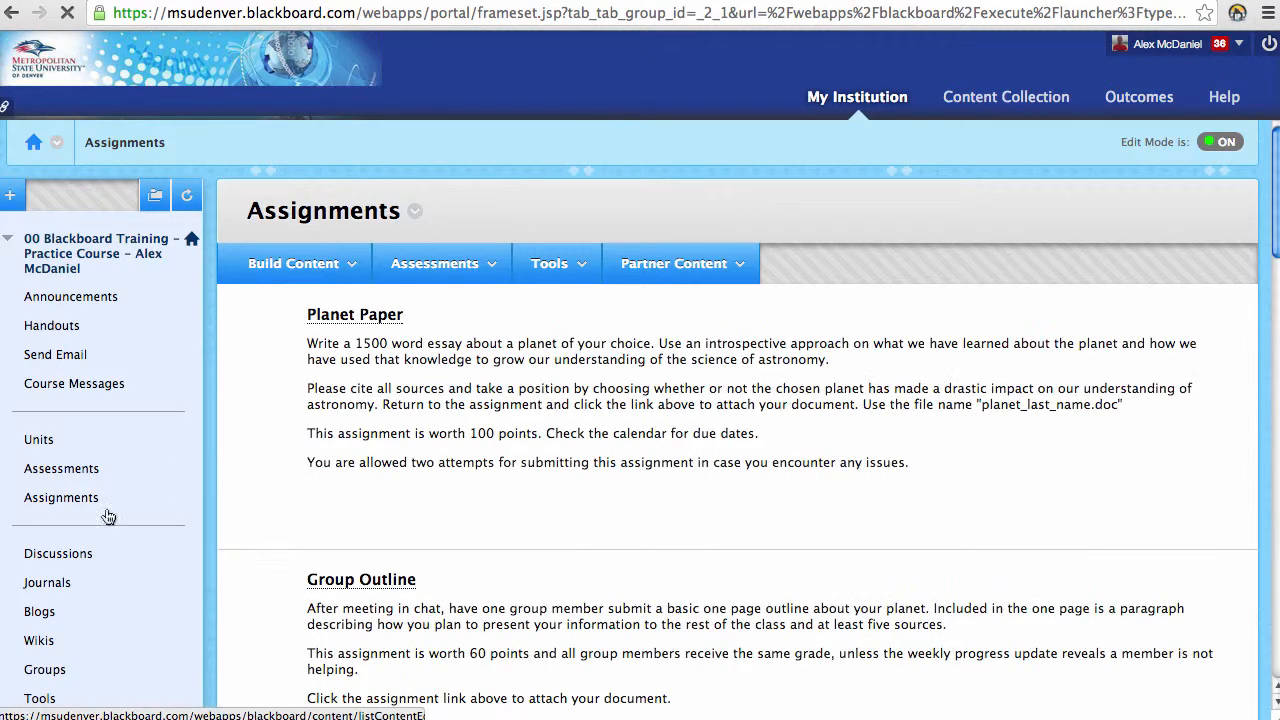
{"action": "left_click", "coordinate": [415, 318]}
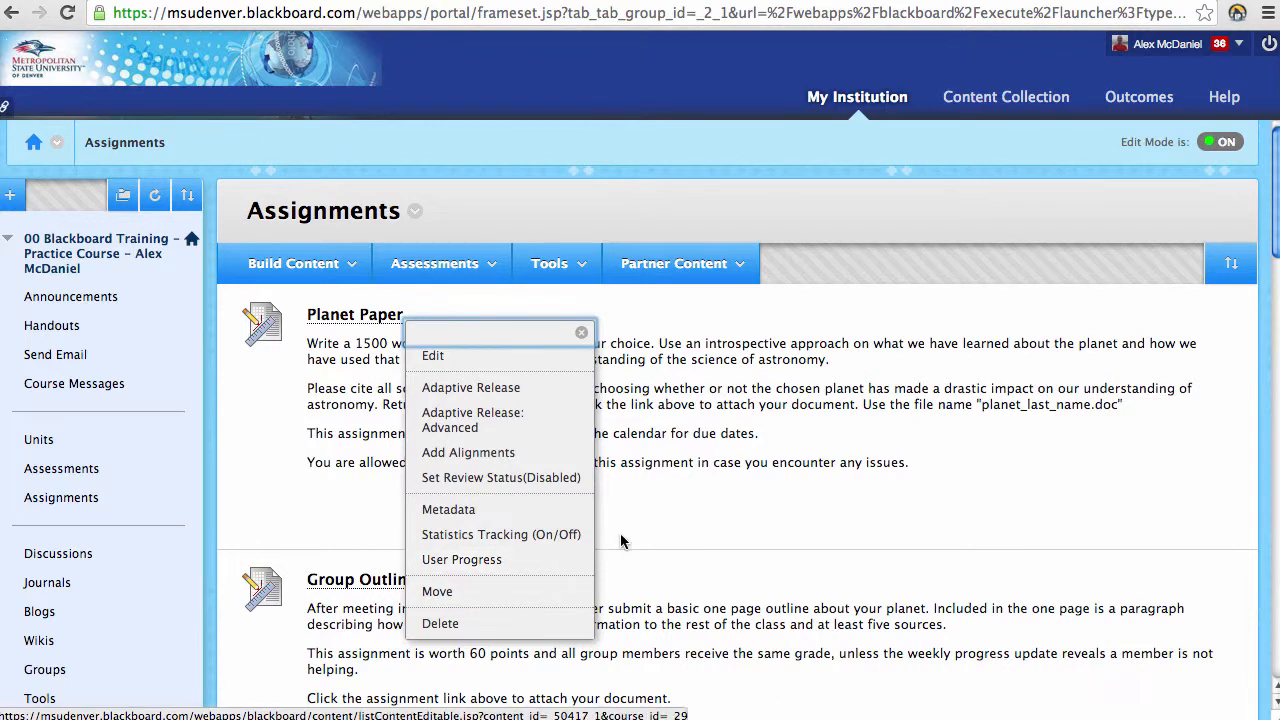
{"action": "left_click", "coordinate": [802, 456]}
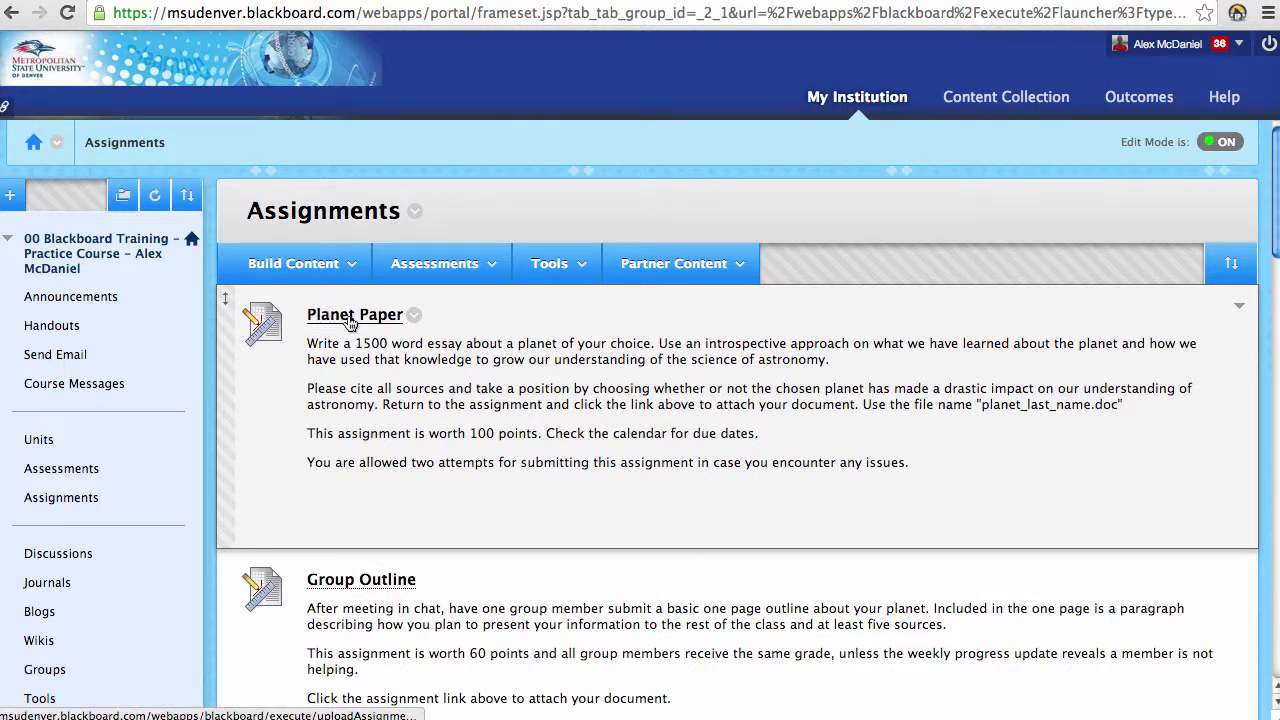
{"action": "left_click", "coordinate": [414, 316]}
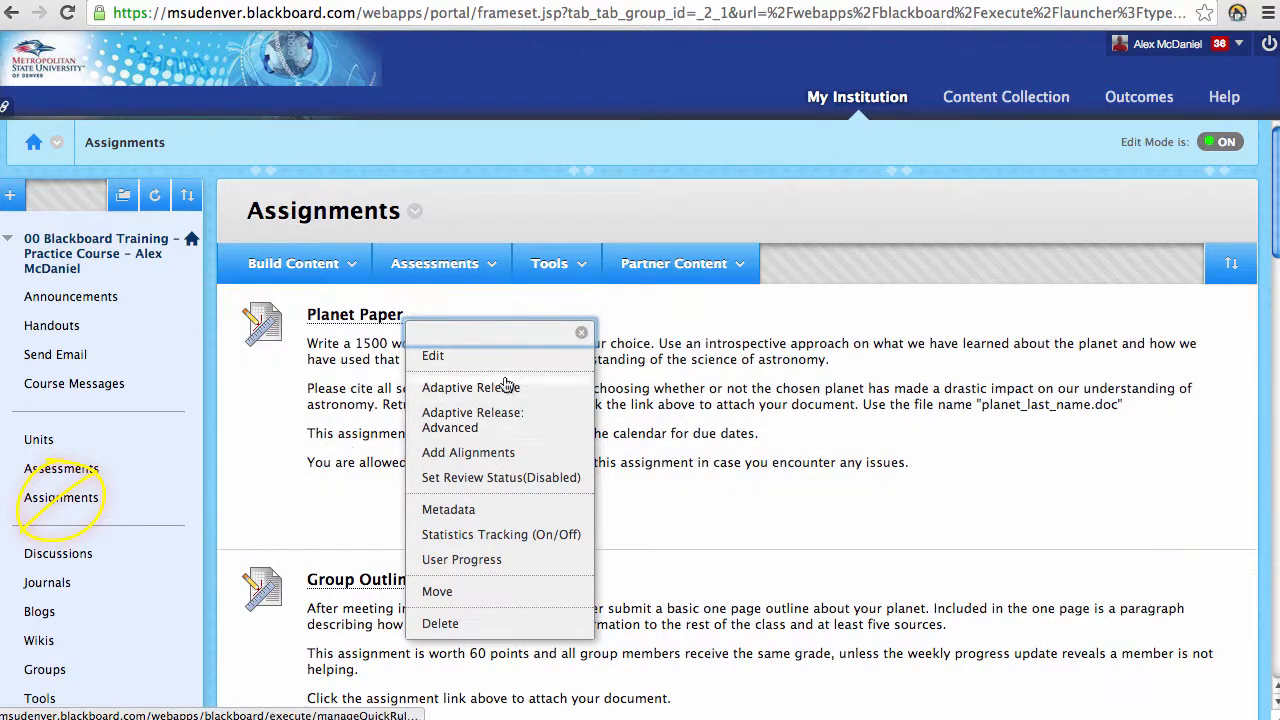
{"action": "left_click", "coordinate": [762, 486]}
Open the Needs Grading page from the Grade Center in the course's Control Panel
{"action": "scroll", "coordinate": [230, 463], "scroll_direction": "down", "scroll_amount": 3}
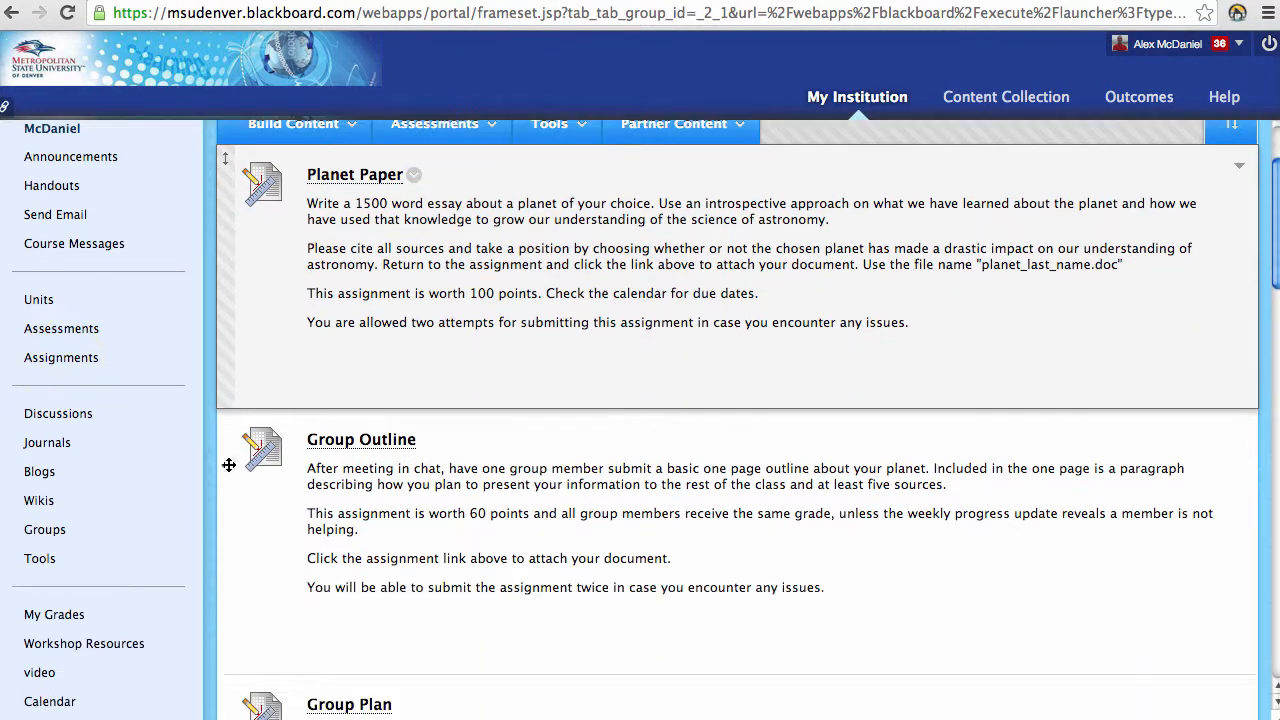
{"action": "scroll", "coordinate": [231, 466], "scroll_direction": "down", "scroll_amount": 5}
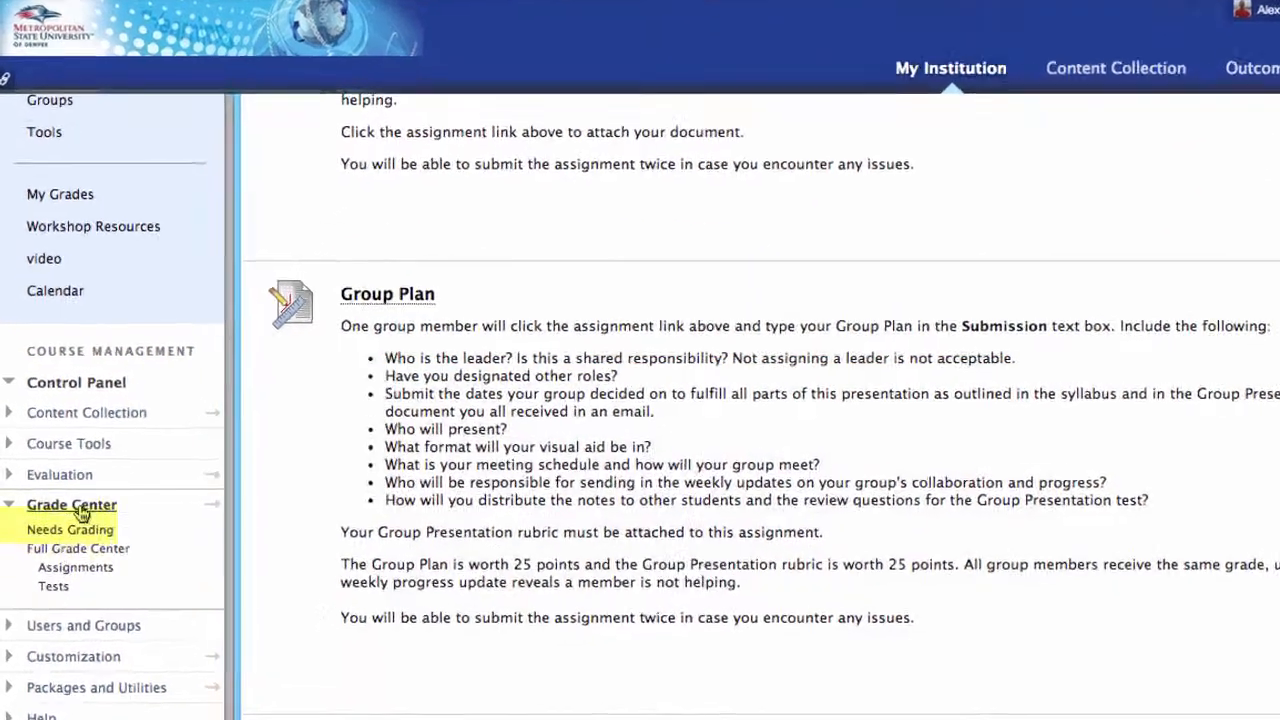
{"action": "left_click", "coordinate": [82, 510]}
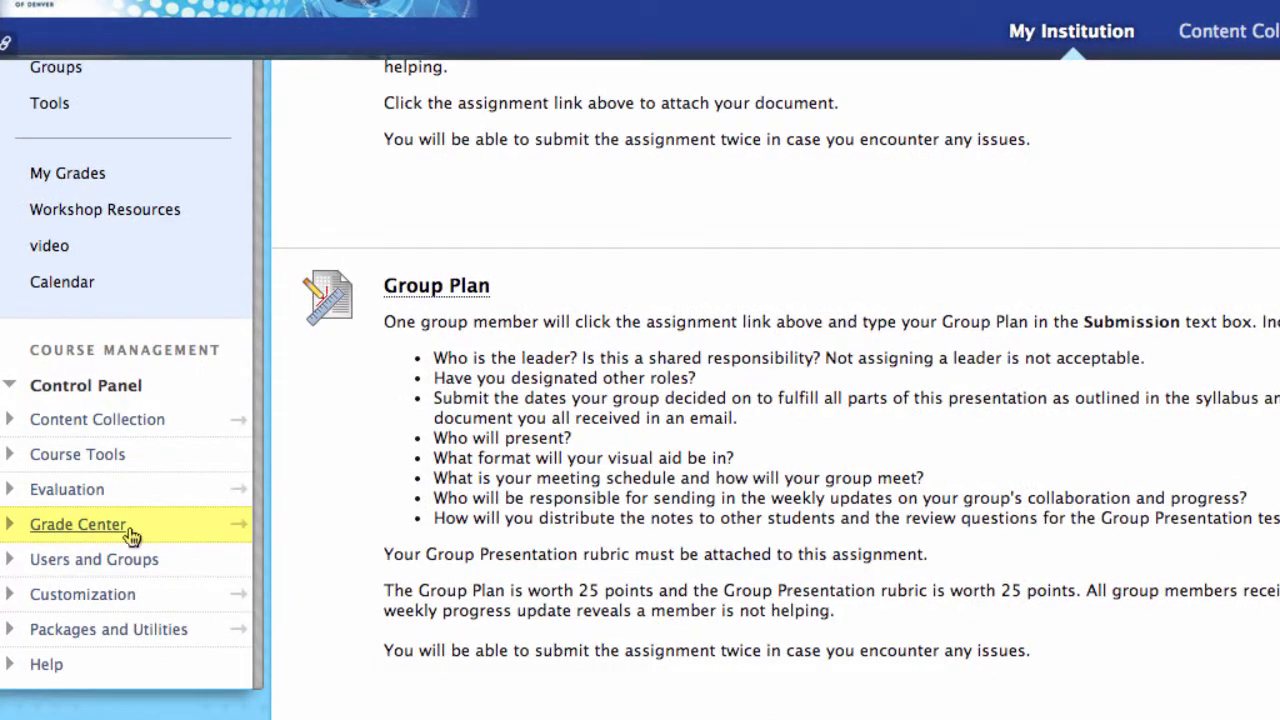
{"action": "left_click", "coordinate": [97, 514]}
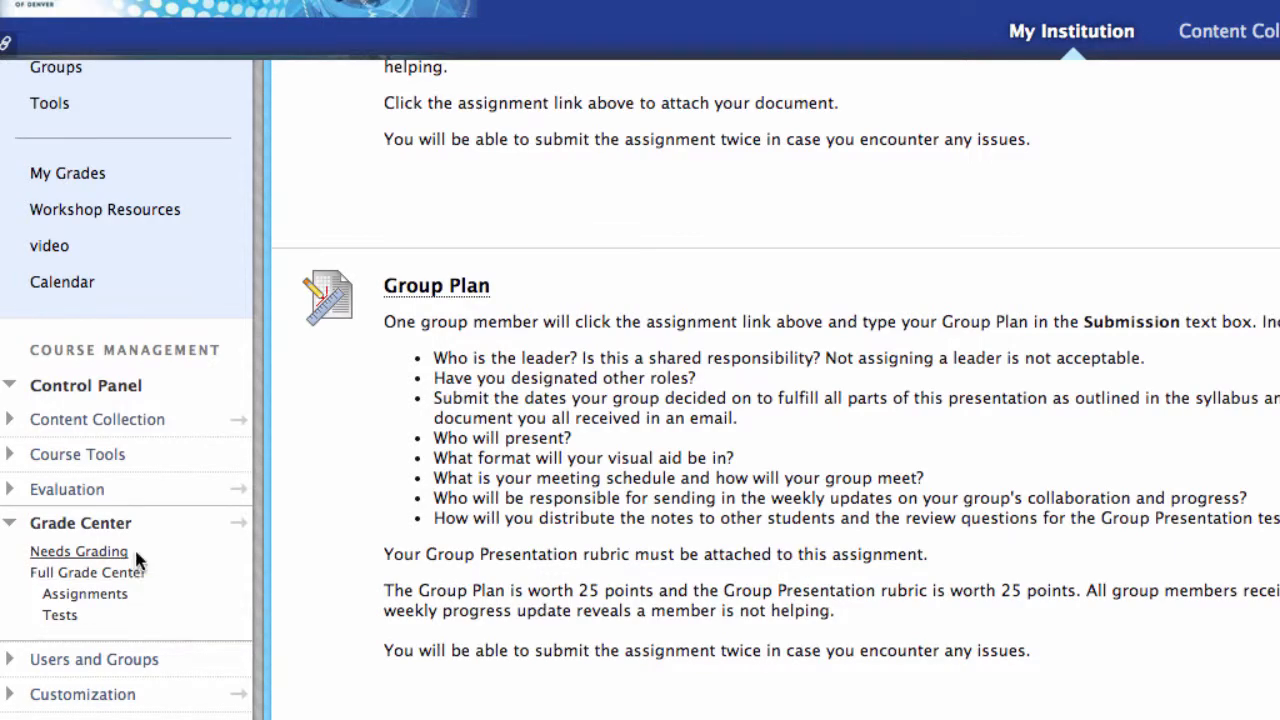
{"action": "left_click", "coordinate": [138, 560]}
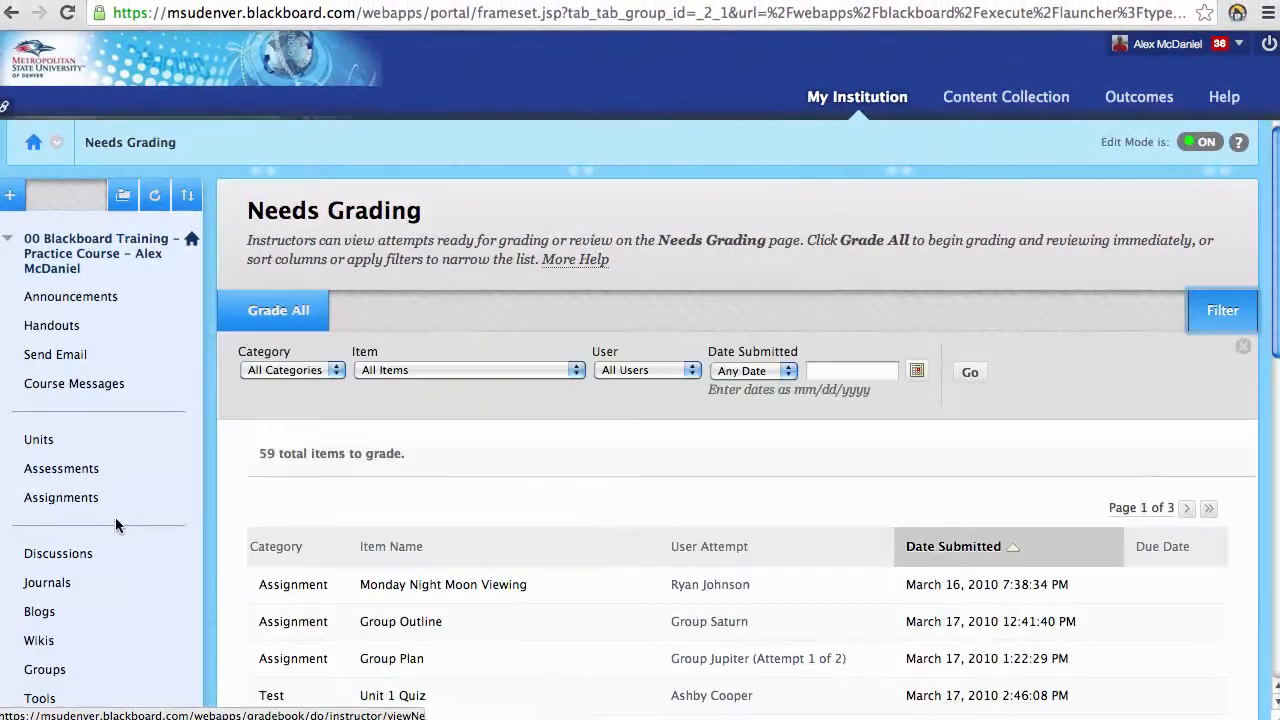
Filter the list of attempts that need grading to the Assignment category
{"action": "scroll", "coordinate": [734, 425], "scroll_direction": "down", "scroll_amount": 3}
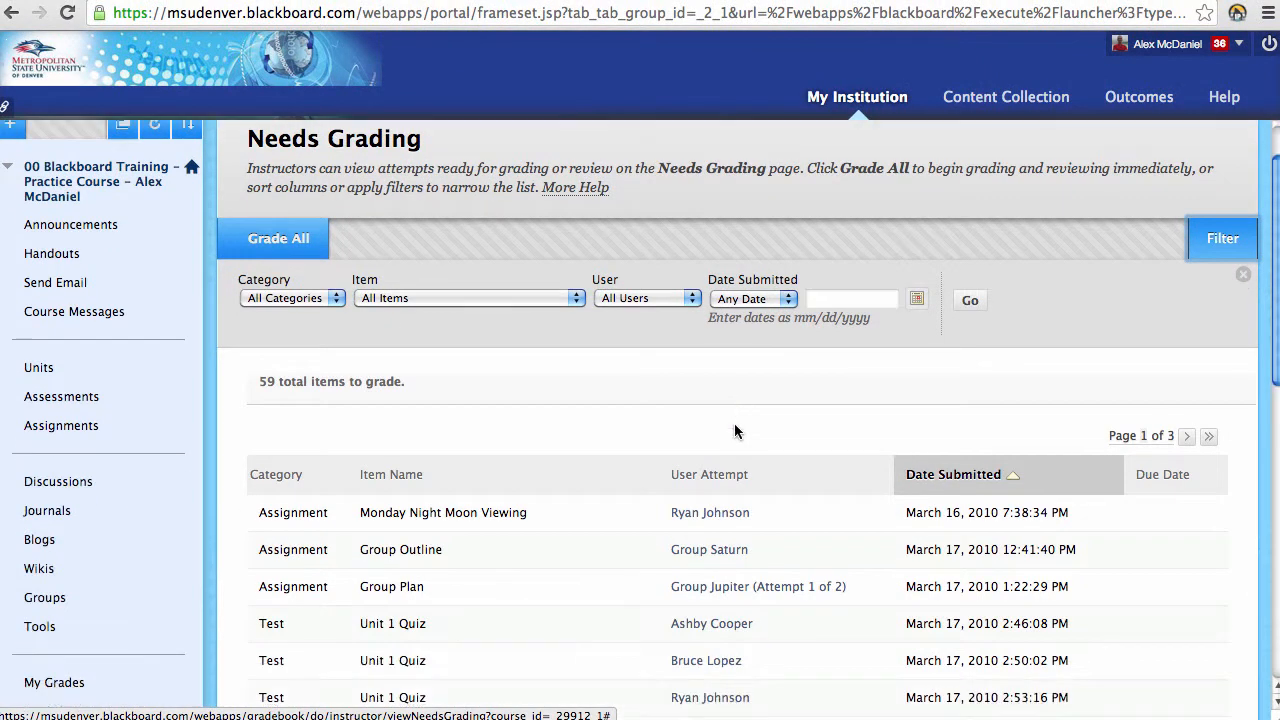
{"action": "scroll", "coordinate": [546, 379], "scroll_direction": "down", "scroll_amount": 10}
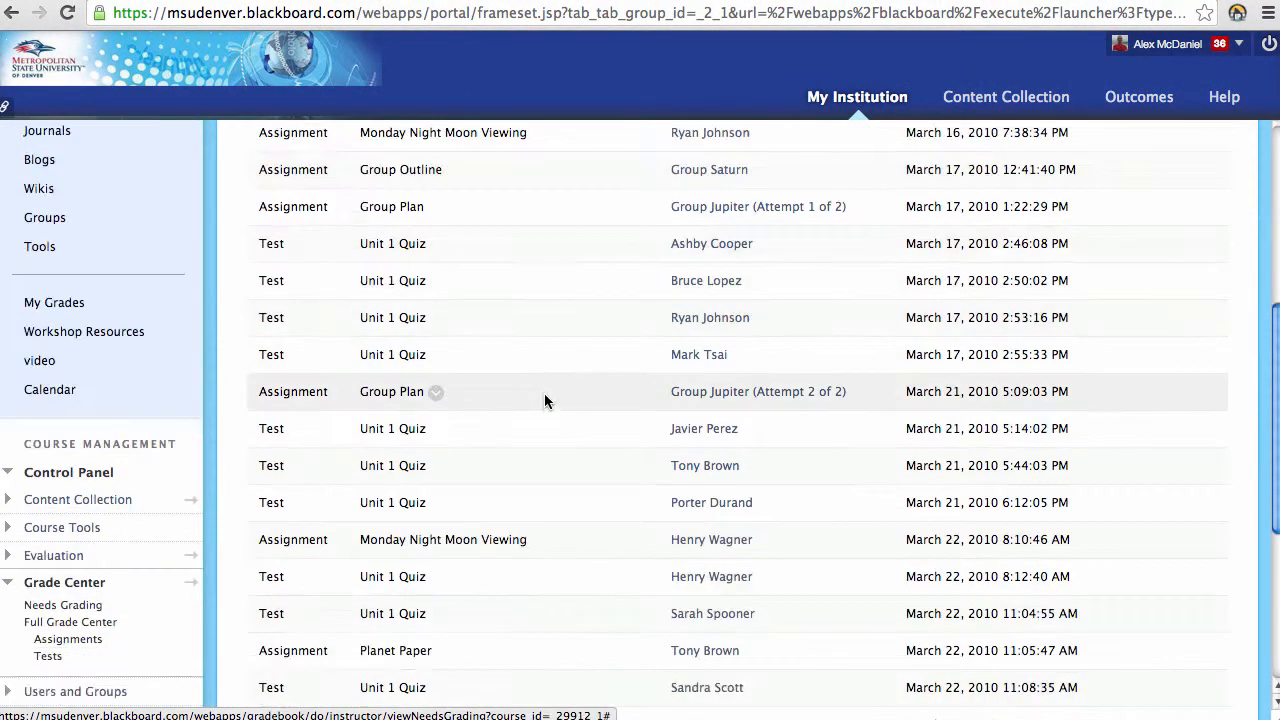
{"action": "scroll", "coordinate": [546, 416], "scroll_direction": "down", "scroll_amount": 4}
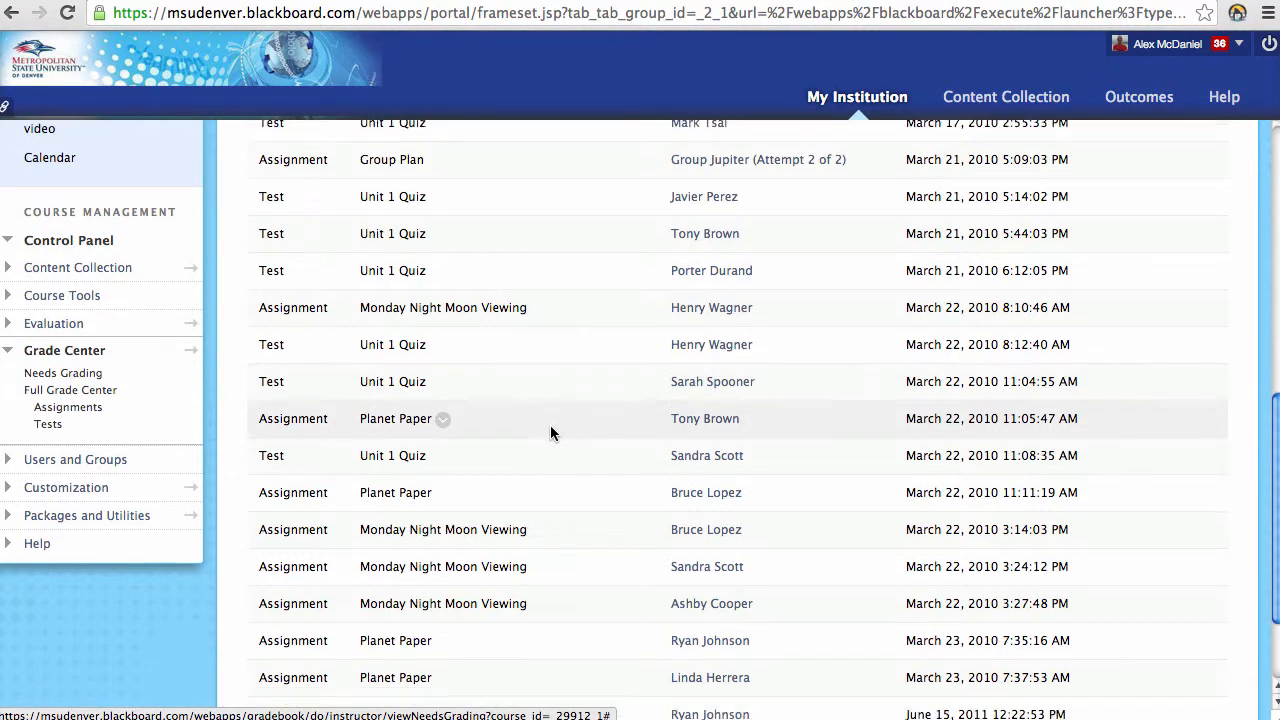
{"action": "scroll", "coordinate": [539, 440], "scroll_direction": "up", "scroll_amount": 20}
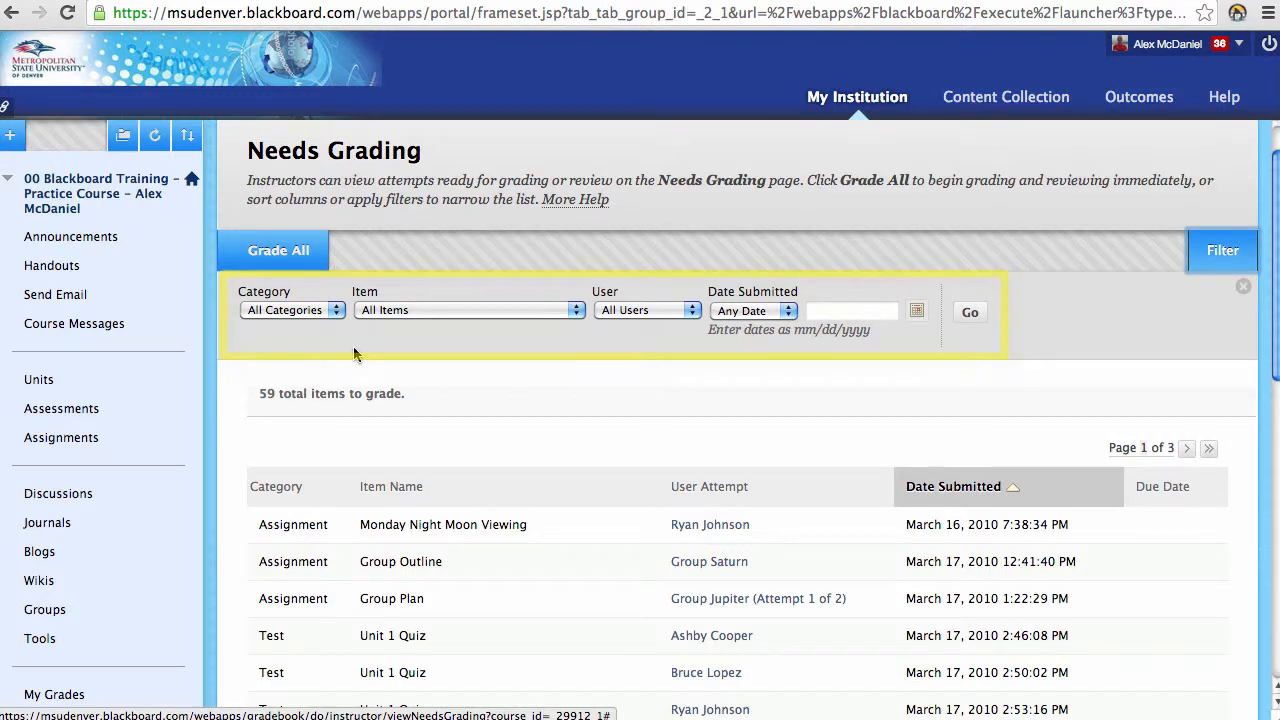
{"action": "left_click", "coordinate": [336, 311]}
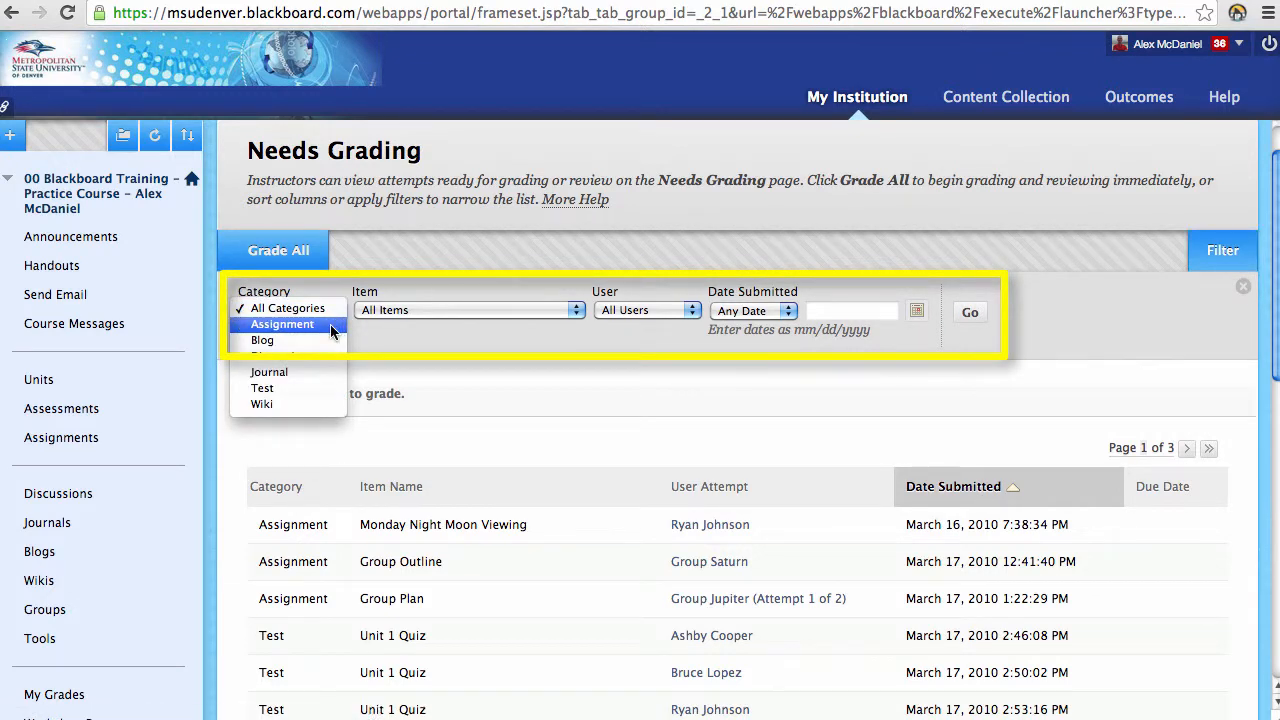
{"action": "left_click", "coordinate": [331, 326]}
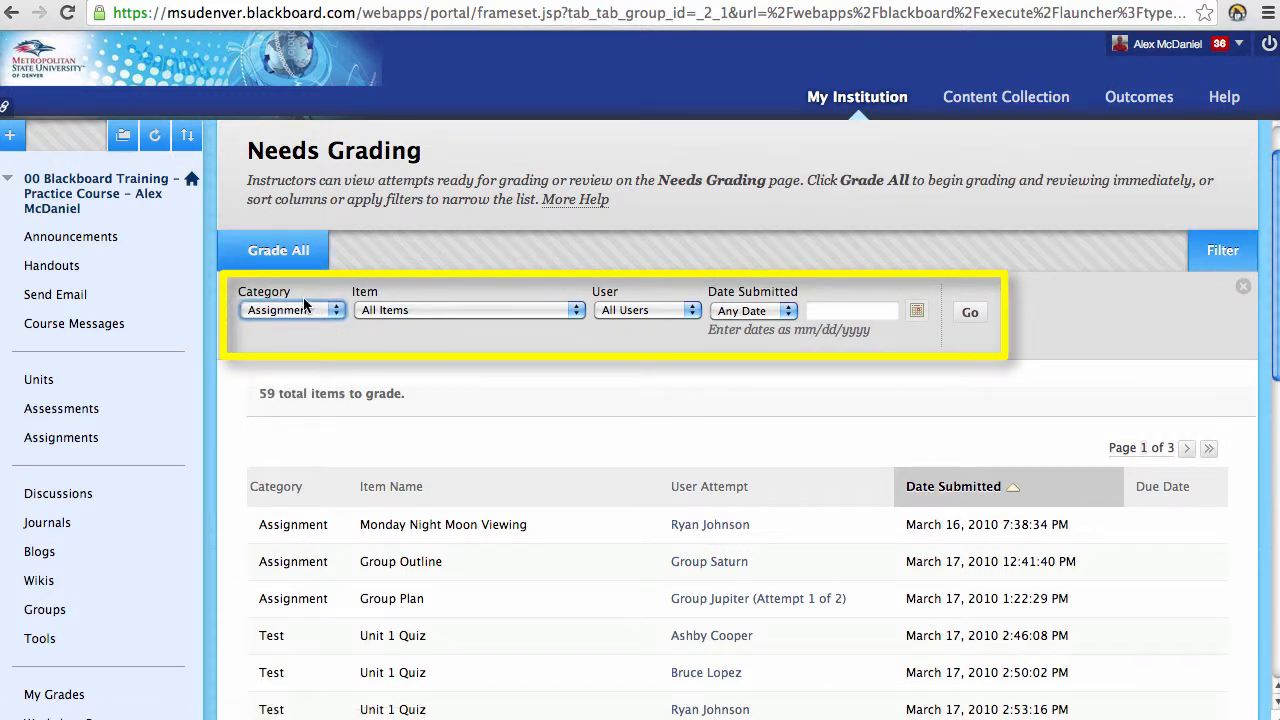
{"action": "left_click", "coordinate": [968, 313]}
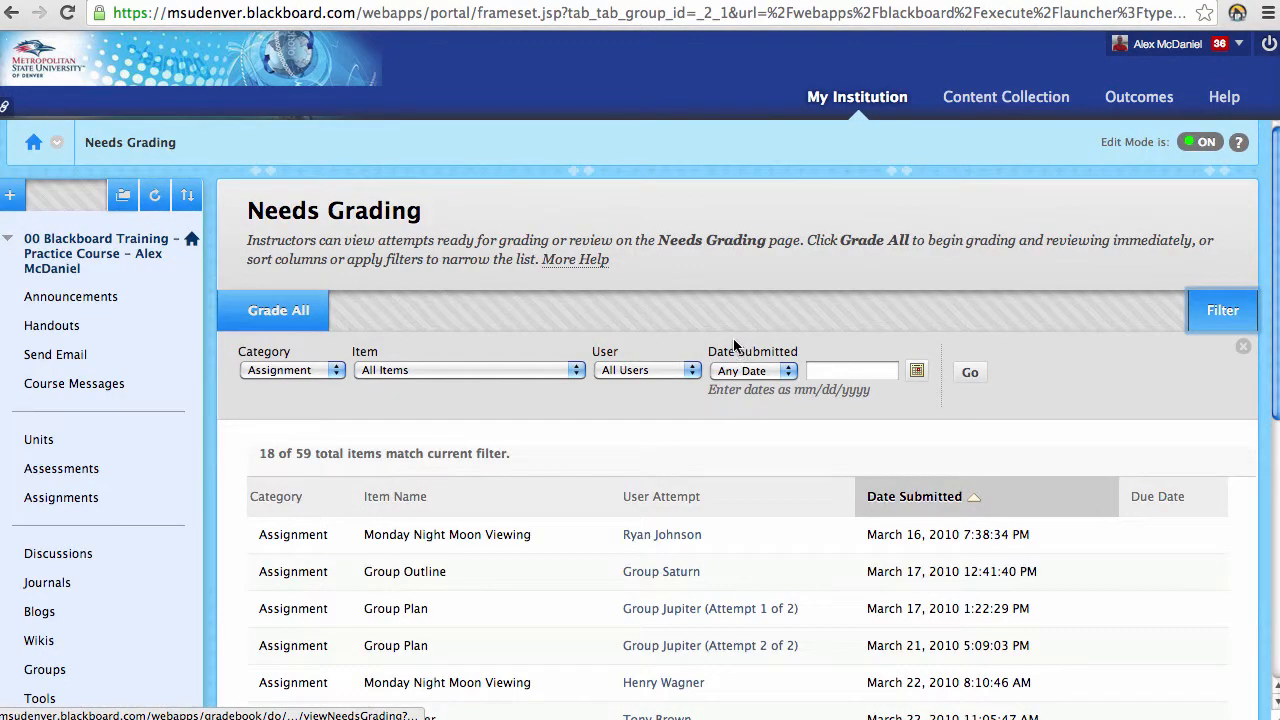
Narrow the filtered assignment attempts to the Planet Paper item only
{"action": "scroll", "coordinate": [425, 485], "scroll_direction": "down", "scroll_amount": 1}
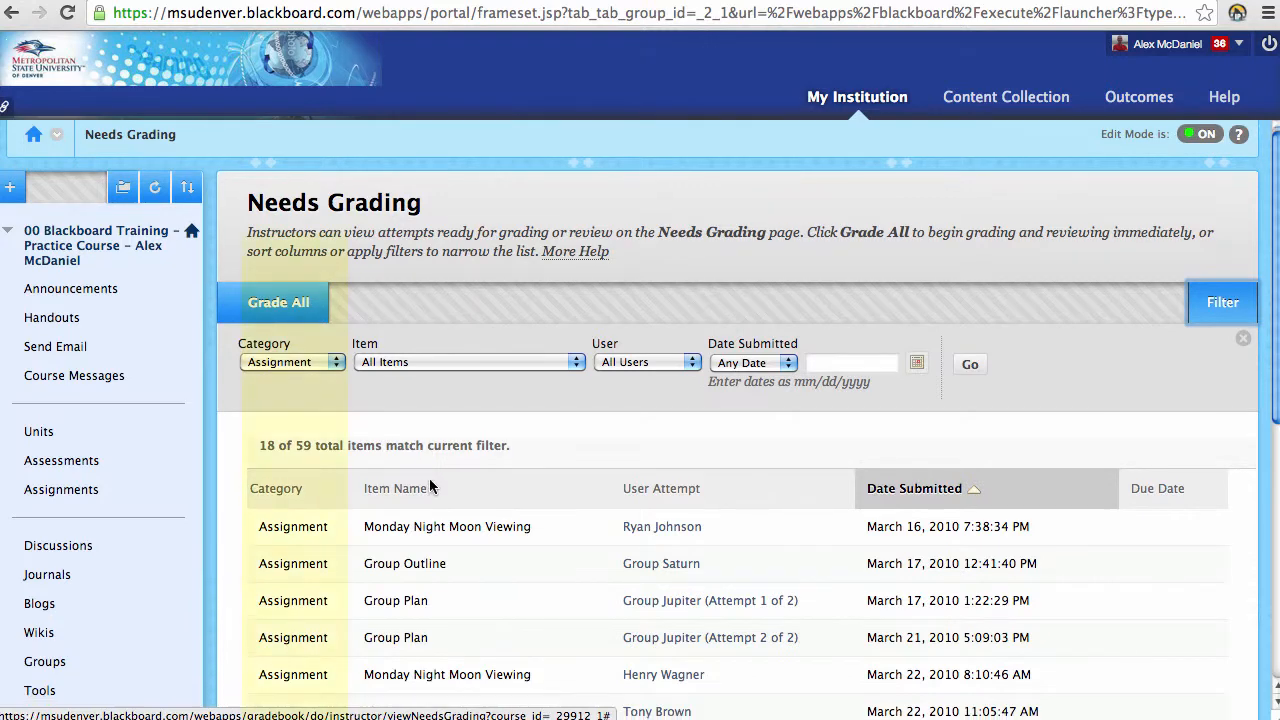
{"action": "scroll", "coordinate": [308, 498], "scroll_direction": "down", "scroll_amount": 5}
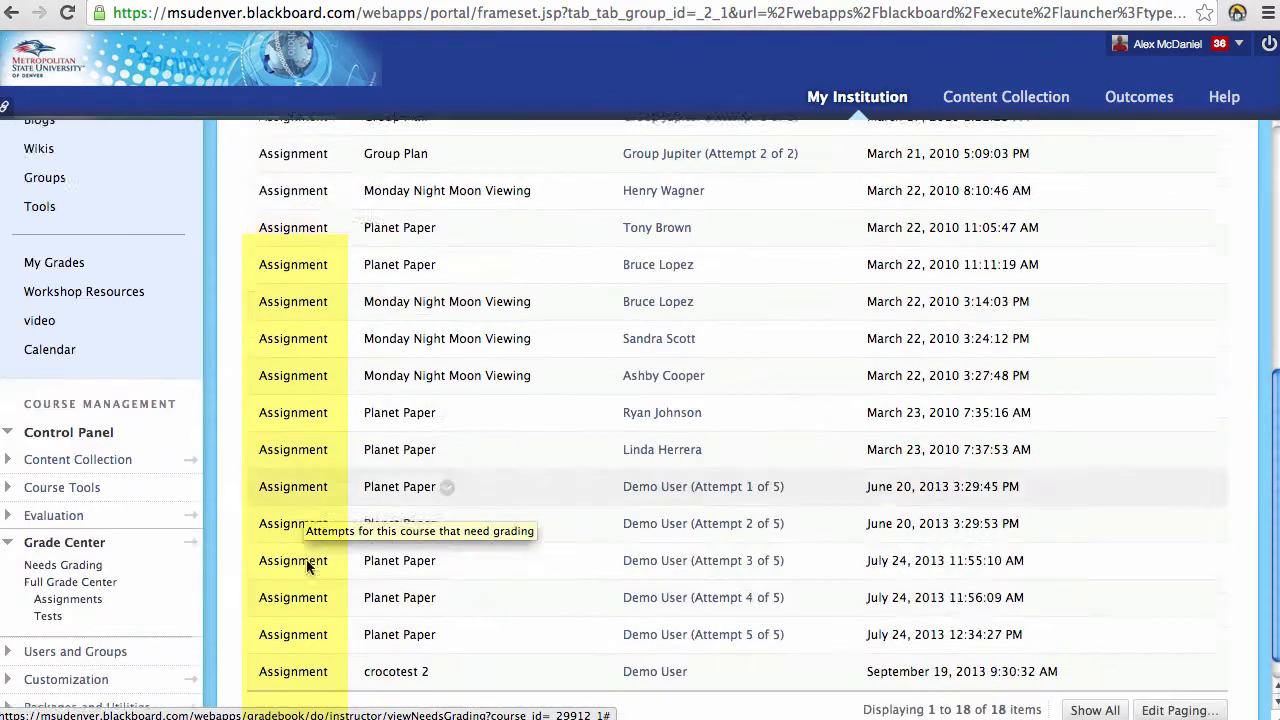
{"action": "scroll", "coordinate": [310, 578], "scroll_direction": "up", "scroll_amount": 3}
{"action": "scroll", "coordinate": [312, 570], "scroll_direction": "up", "scroll_amount": 5}
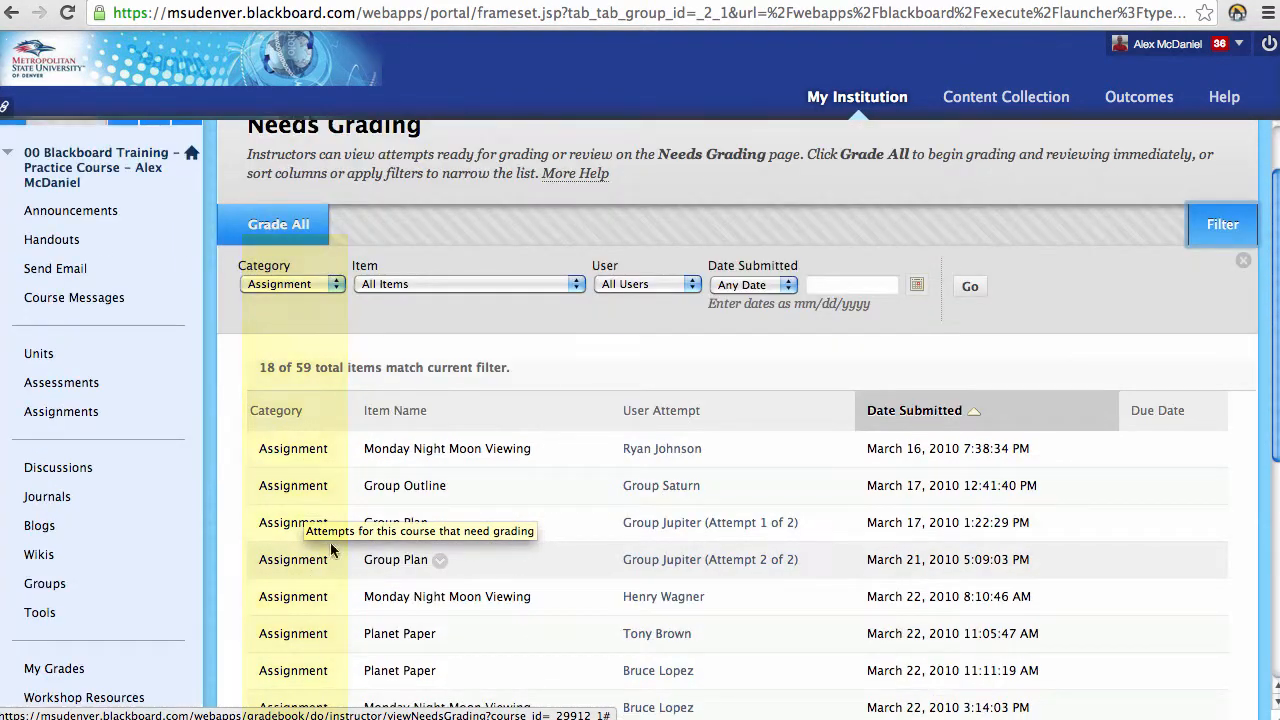
{"action": "left_click", "coordinate": [558, 285]}
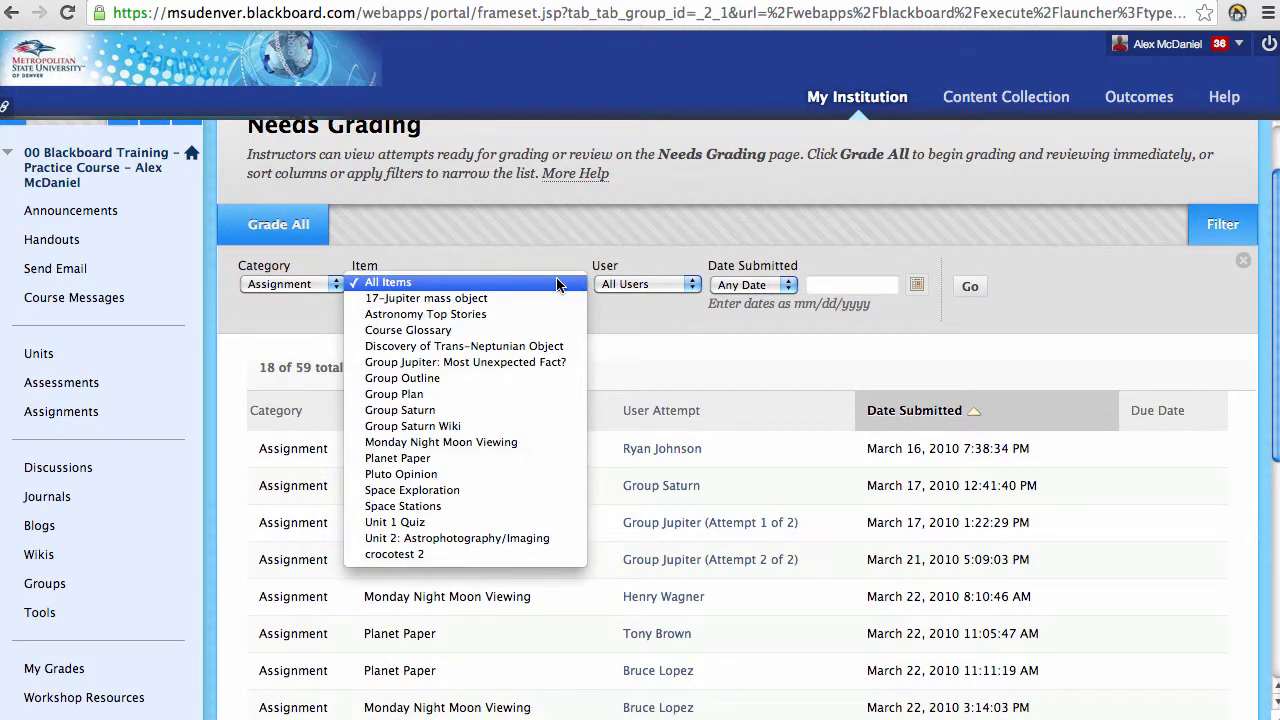
{"action": "left_click", "coordinate": [470, 458]}
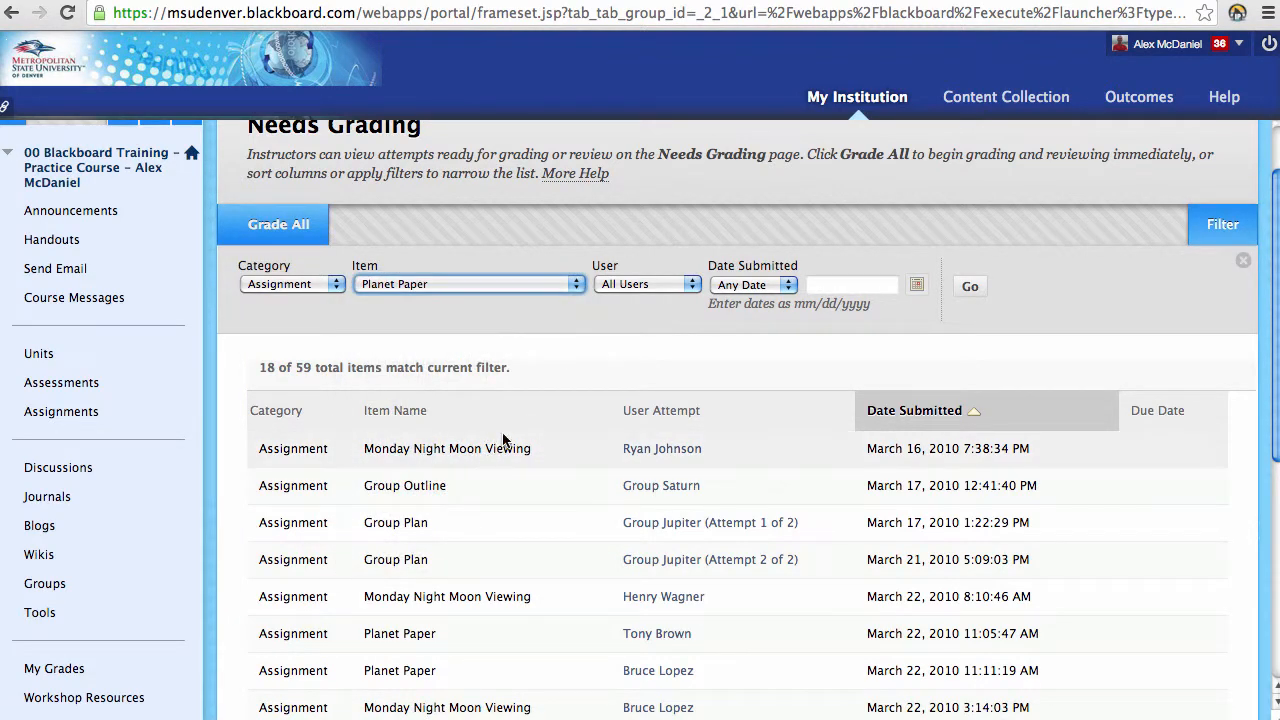
{"action": "left_click", "coordinate": [969, 286]}
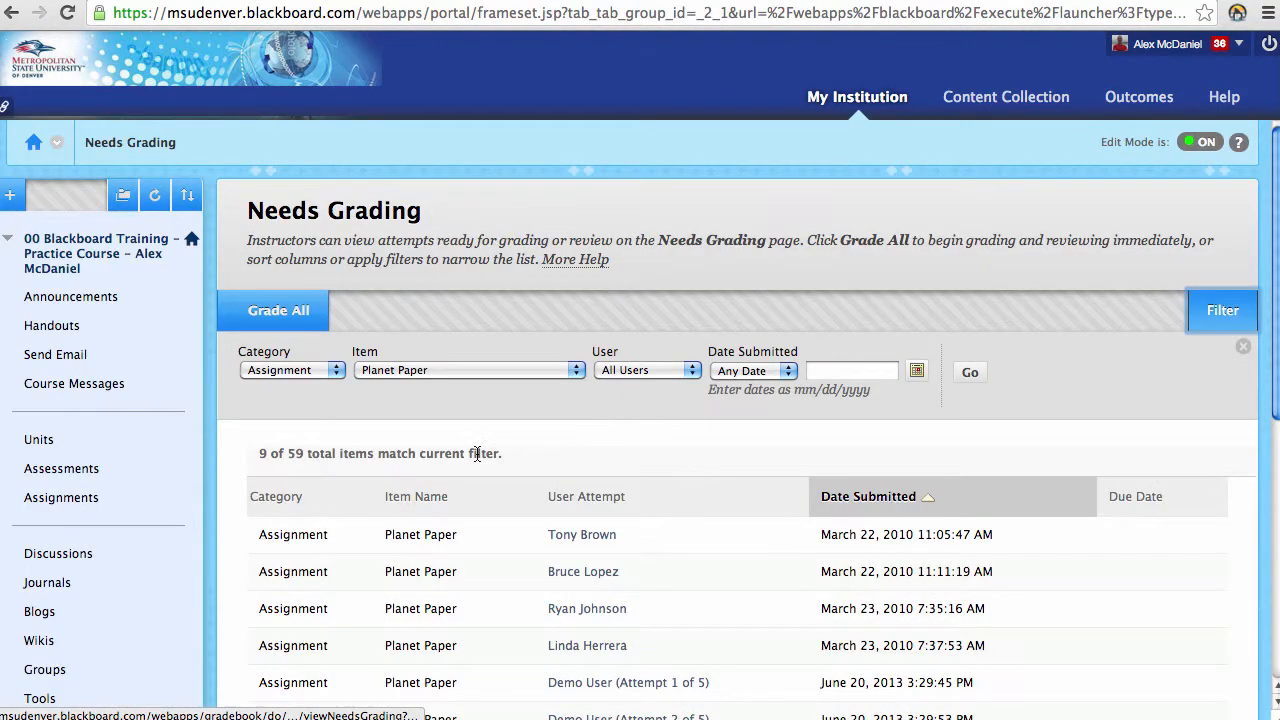
{"action": "scroll", "coordinate": [478, 452], "scroll_direction": "down", "scroll_amount": 4}
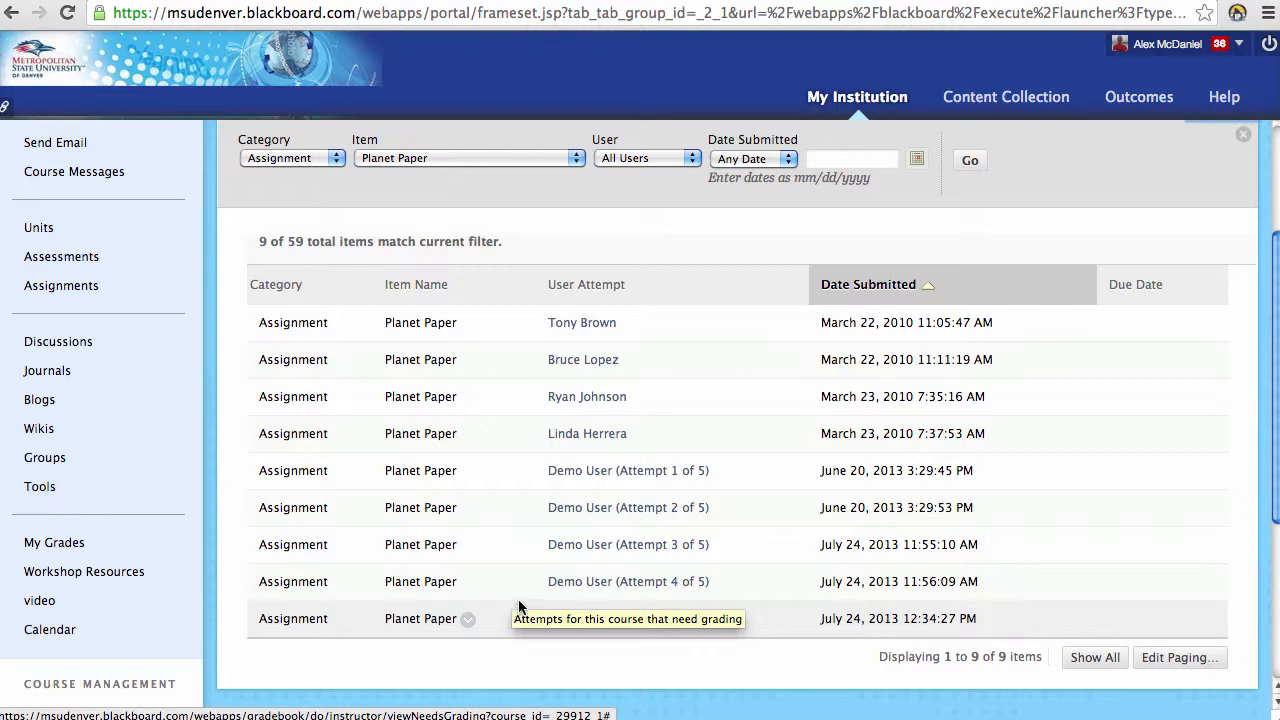
{"action": "scroll", "coordinate": [580, 230], "scroll_direction": "up", "scroll_amount": 1}
{"action": "left_click", "coordinate": [574, 168]}
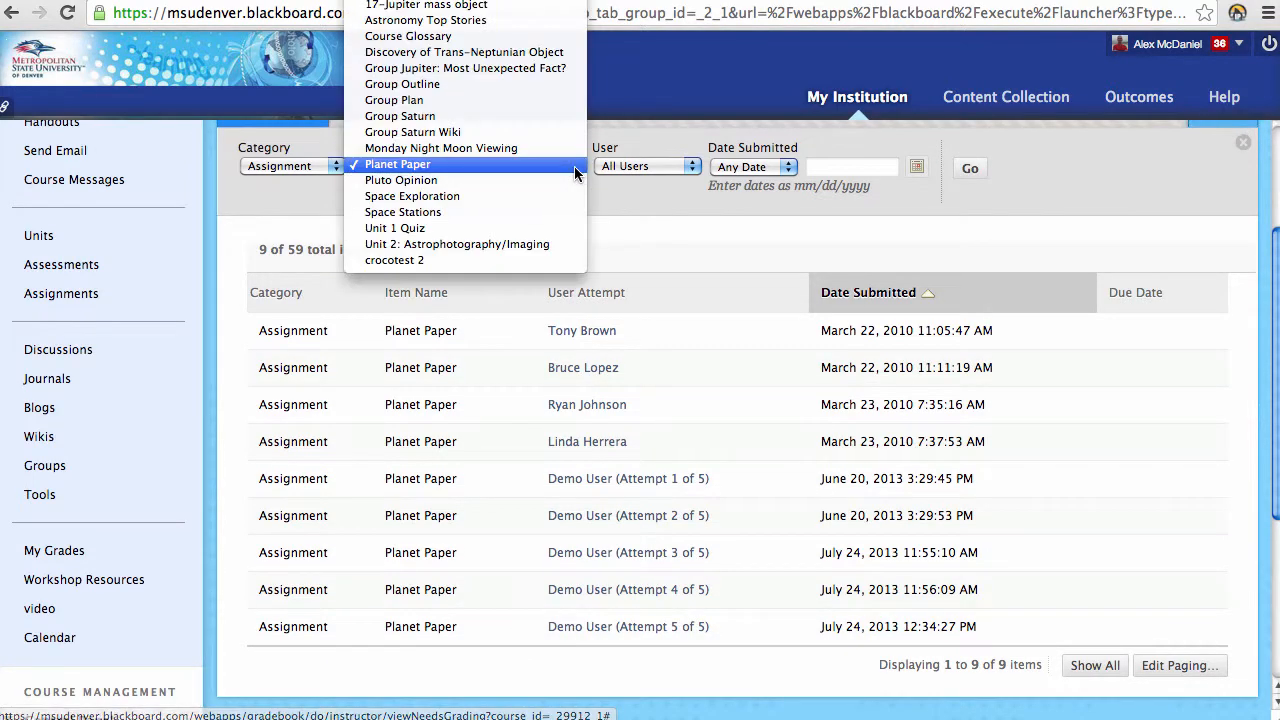
{"action": "left_click", "coordinate": [686, 221]}
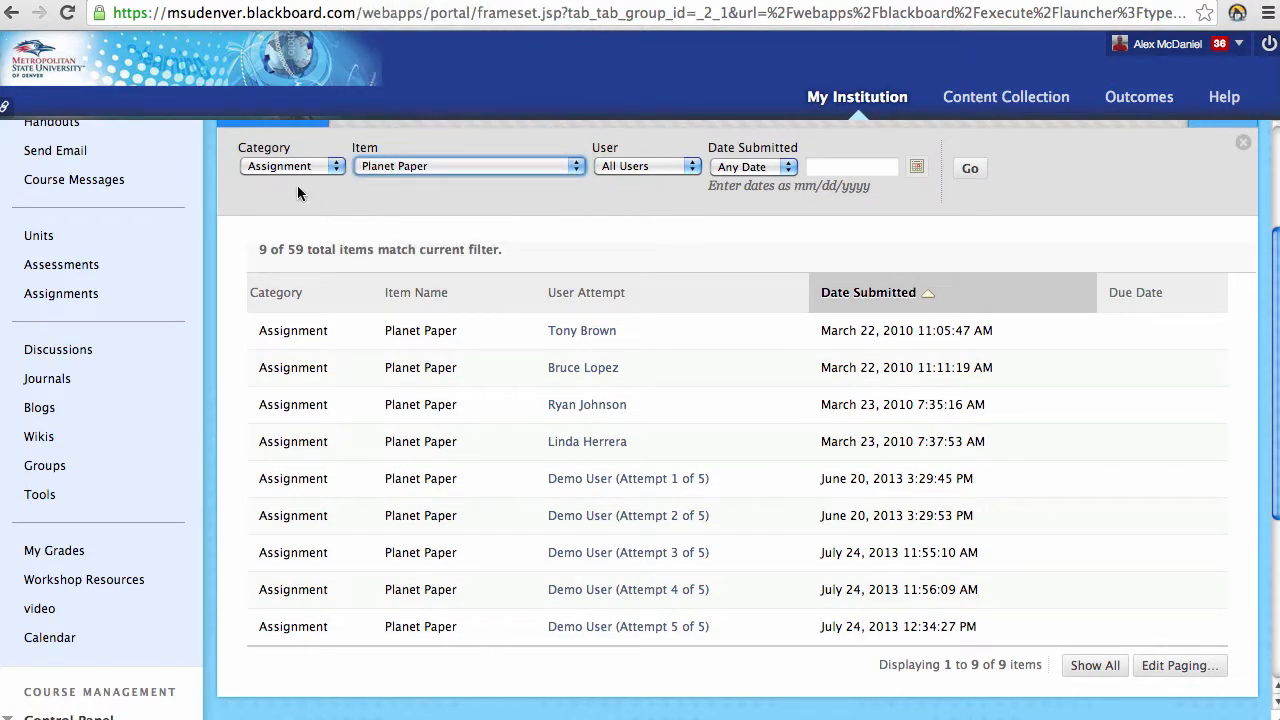
{"action": "left_click", "coordinate": [550, 168]}
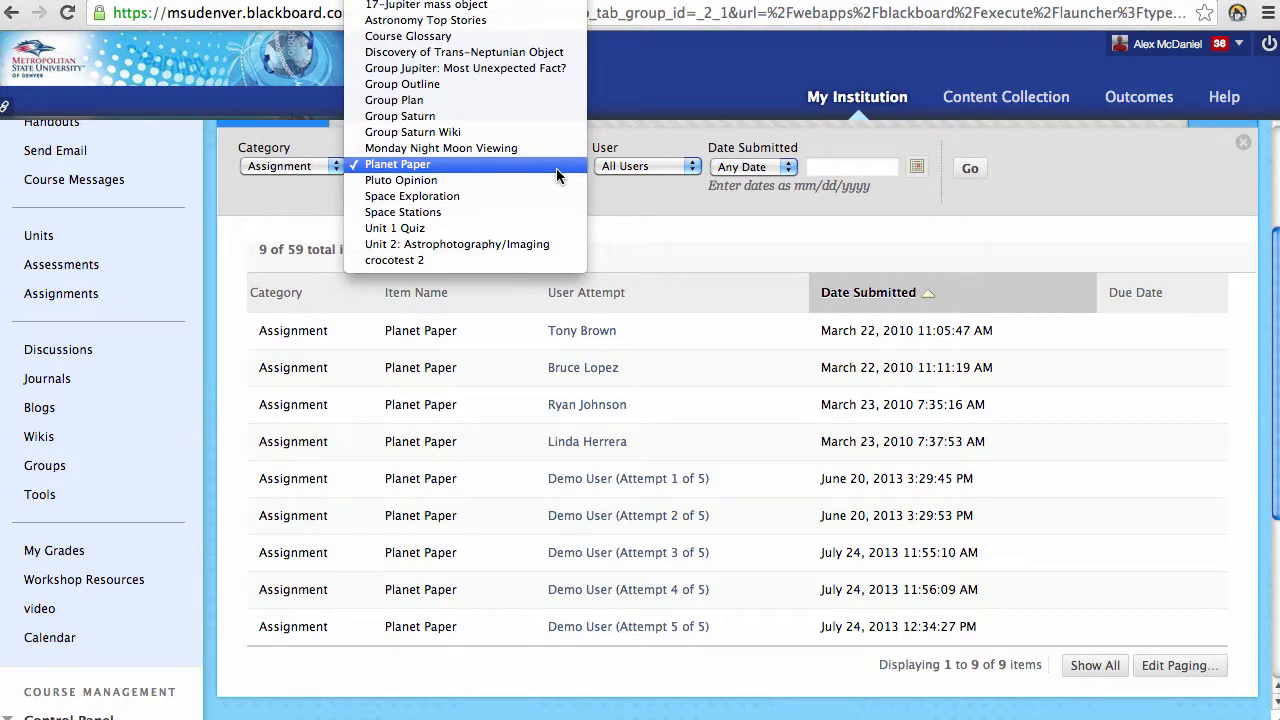
{"action": "left_click", "coordinate": [714, 215]}
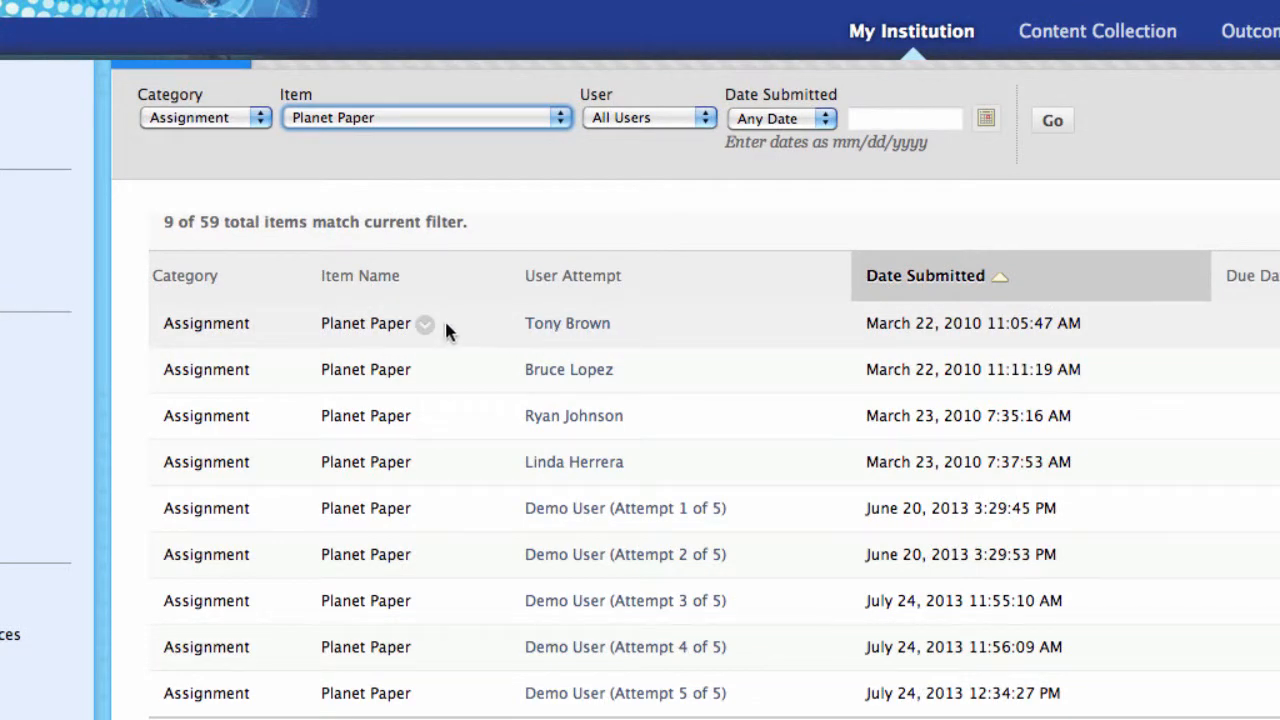
Open the Planet Paper attempts for grading with Grade All Users and look over the first student's submission
{"action": "left_click", "coordinate": [423, 326]}
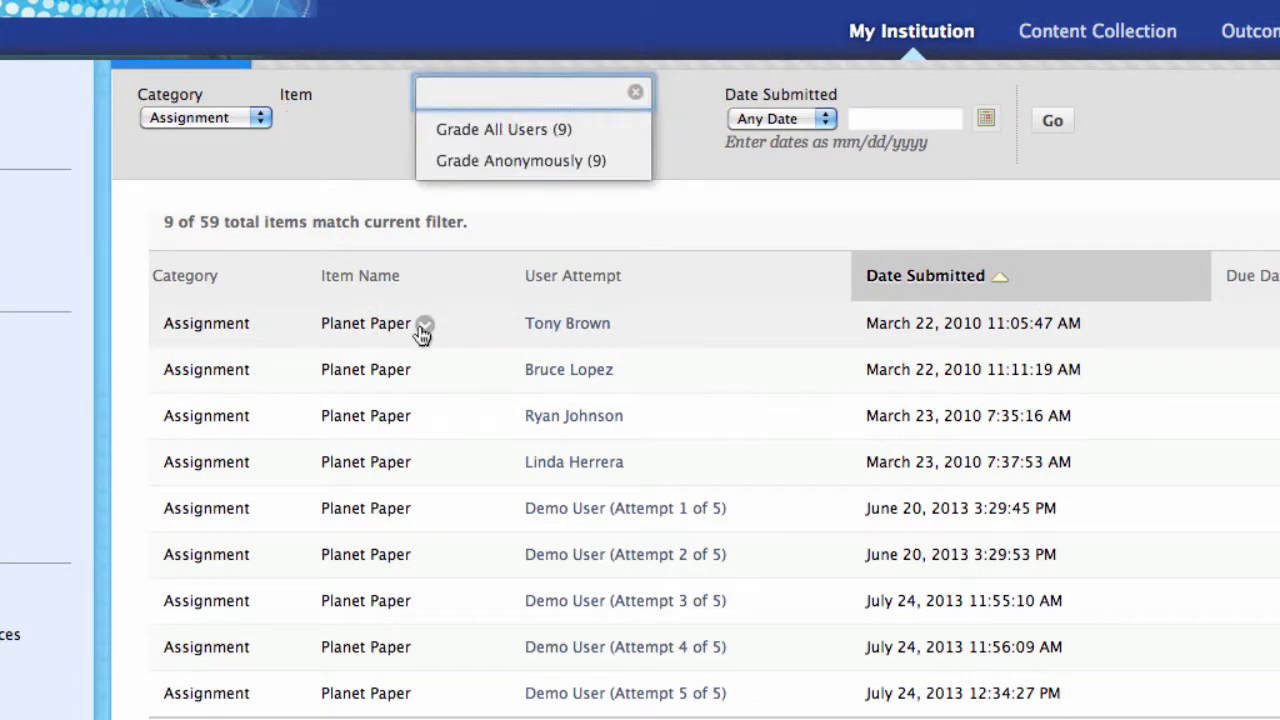
{"action": "left_click", "coordinate": [498, 220]}
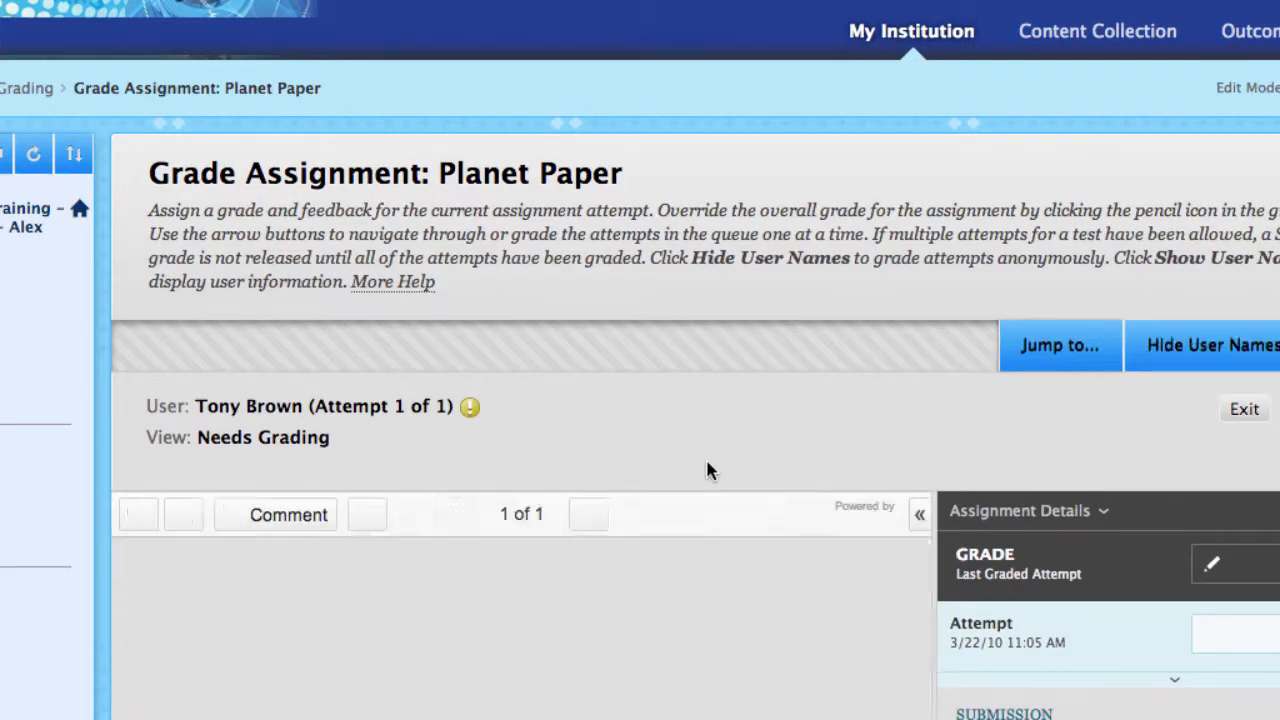
{"action": "scroll", "coordinate": [171, 240], "scroll_direction": "down", "scroll_amount": 4}
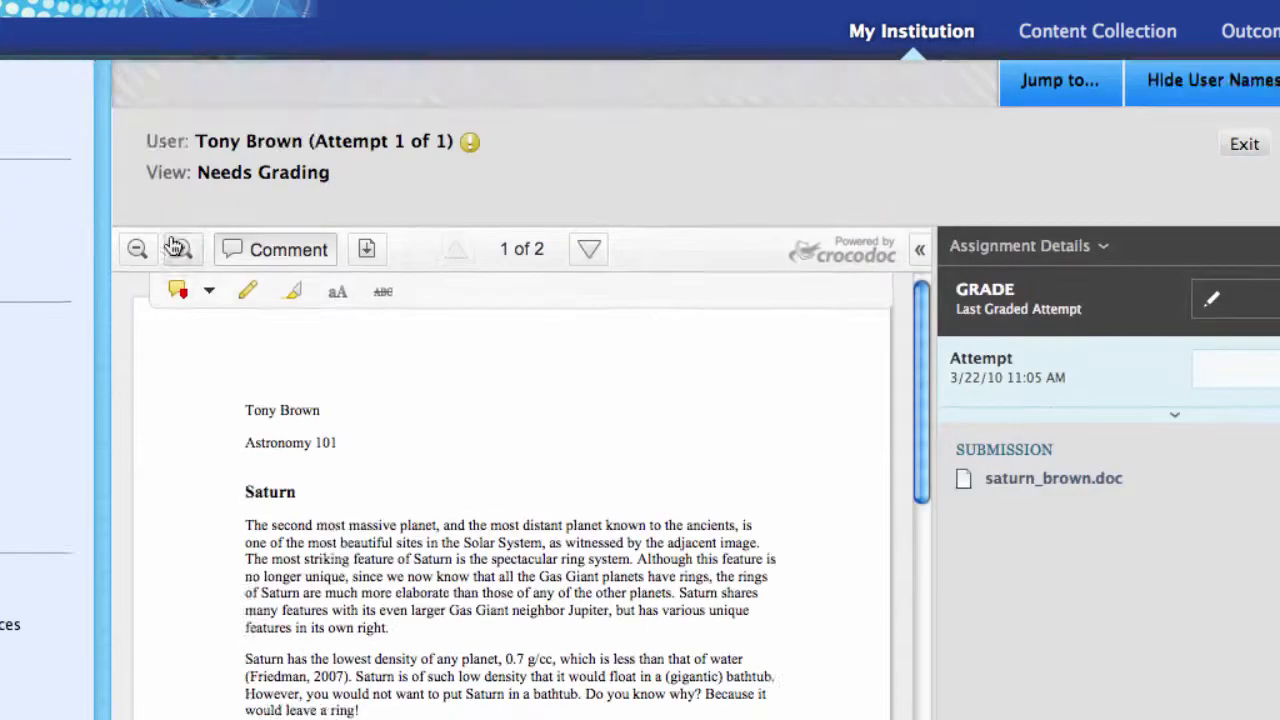
{"action": "scroll", "coordinate": [165, 239], "scroll_direction": "up", "scroll_amount": 1}
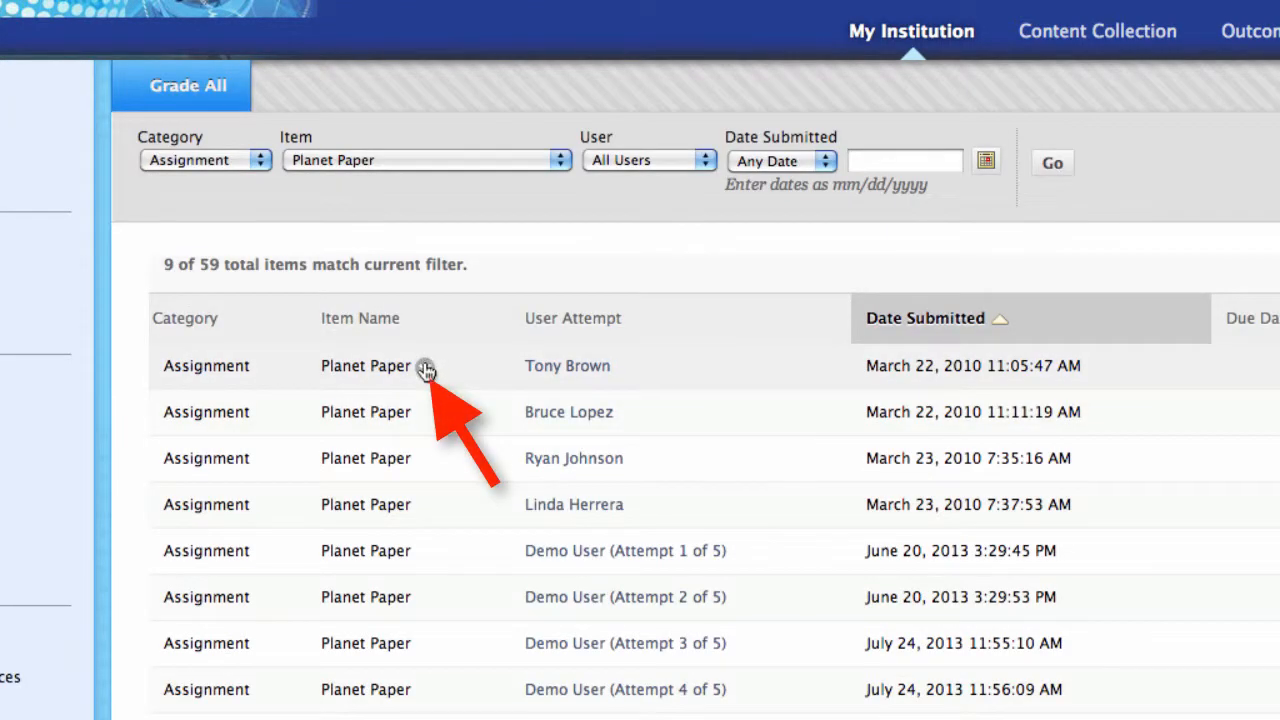
Check the grading options for Planet Paper, open its first attempt with the user name shown, and read through the submitted document
{"action": "left_click", "coordinate": [425, 368]}
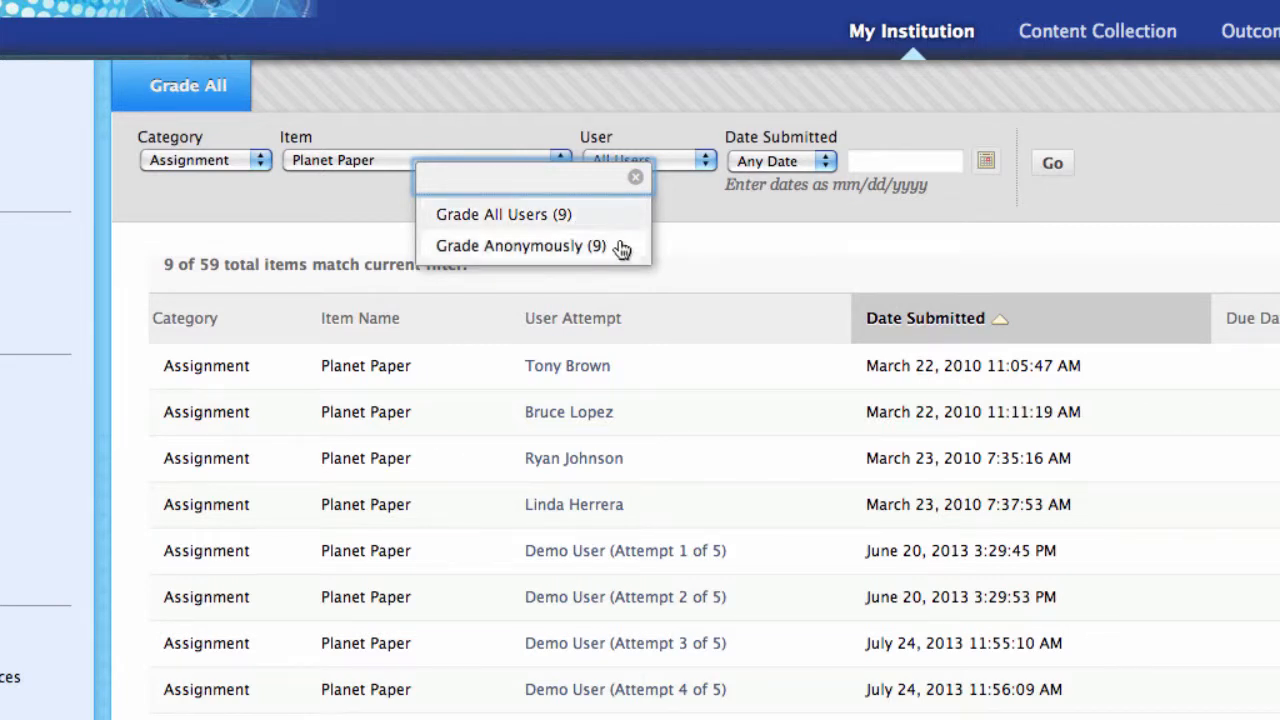
{"action": "scroll", "coordinate": [622, 250], "scroll_direction": "up", "scroll_amount": 1}
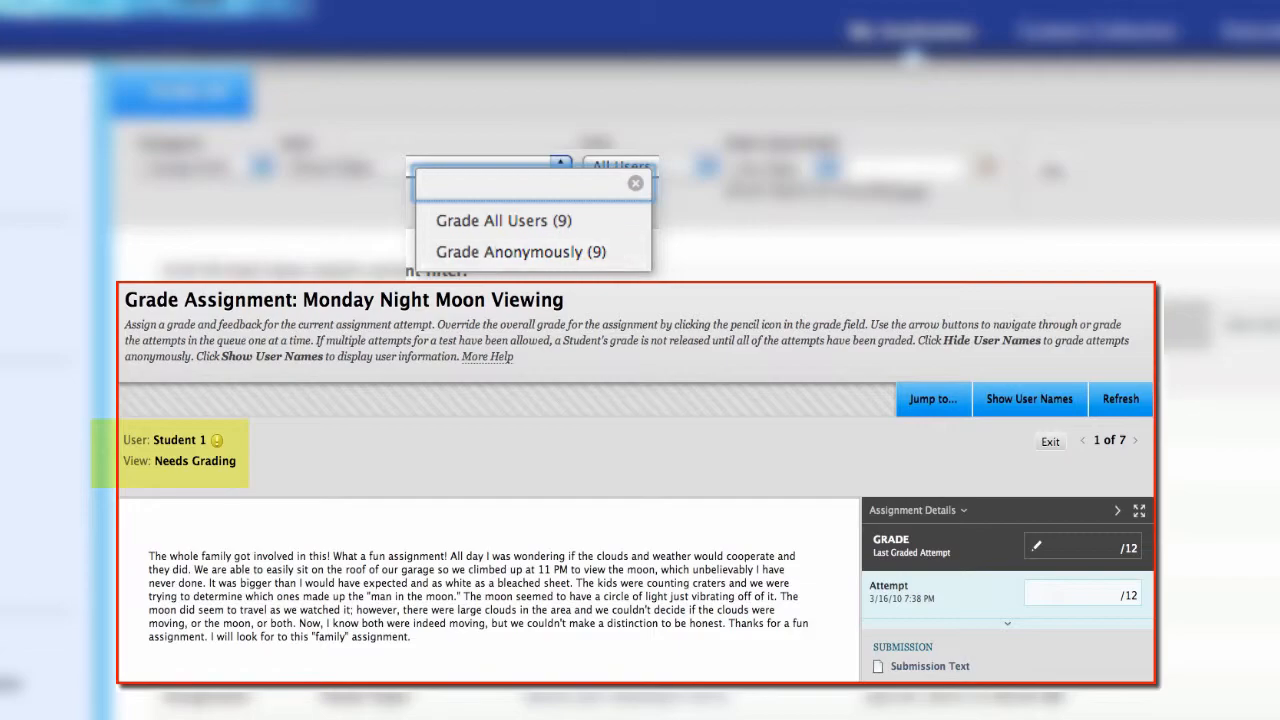
{"action": "left_click", "coordinate": [640, 380]}
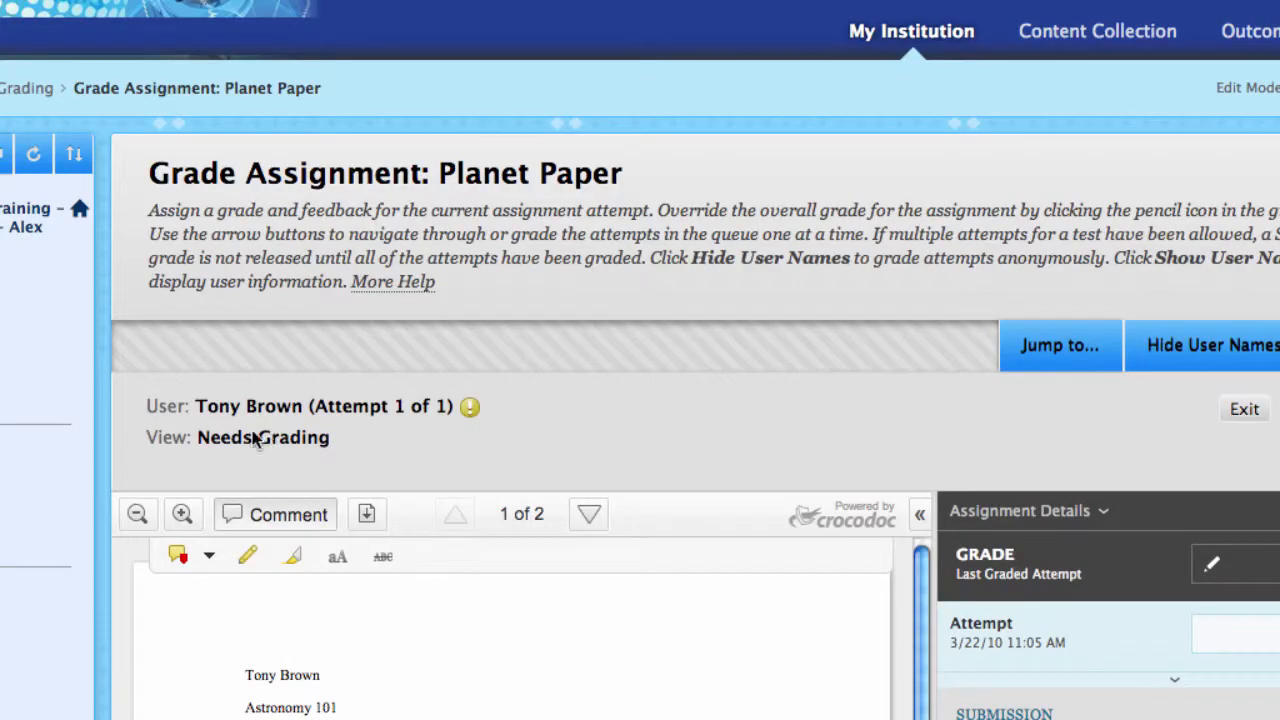
{"action": "scroll", "coordinate": [714, 706], "scroll_direction": "down", "scroll_amount": 5}
{"action": "scroll", "coordinate": [631, 654], "scroll_direction": "up", "scroll_amount": 5}
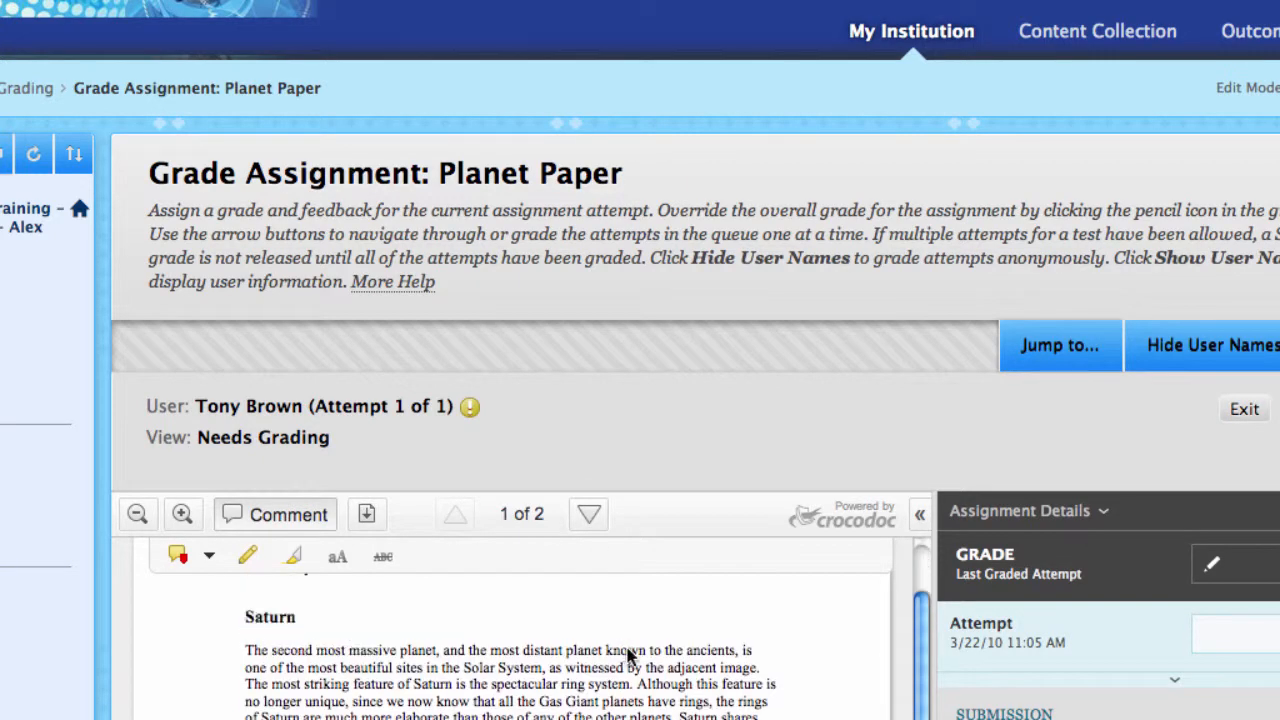
Return to the attempts list, open Planet Paper with Grade Anonymously, and check the submitted document's heading for identifying names
{"action": "key", "text": "alt+Left"}
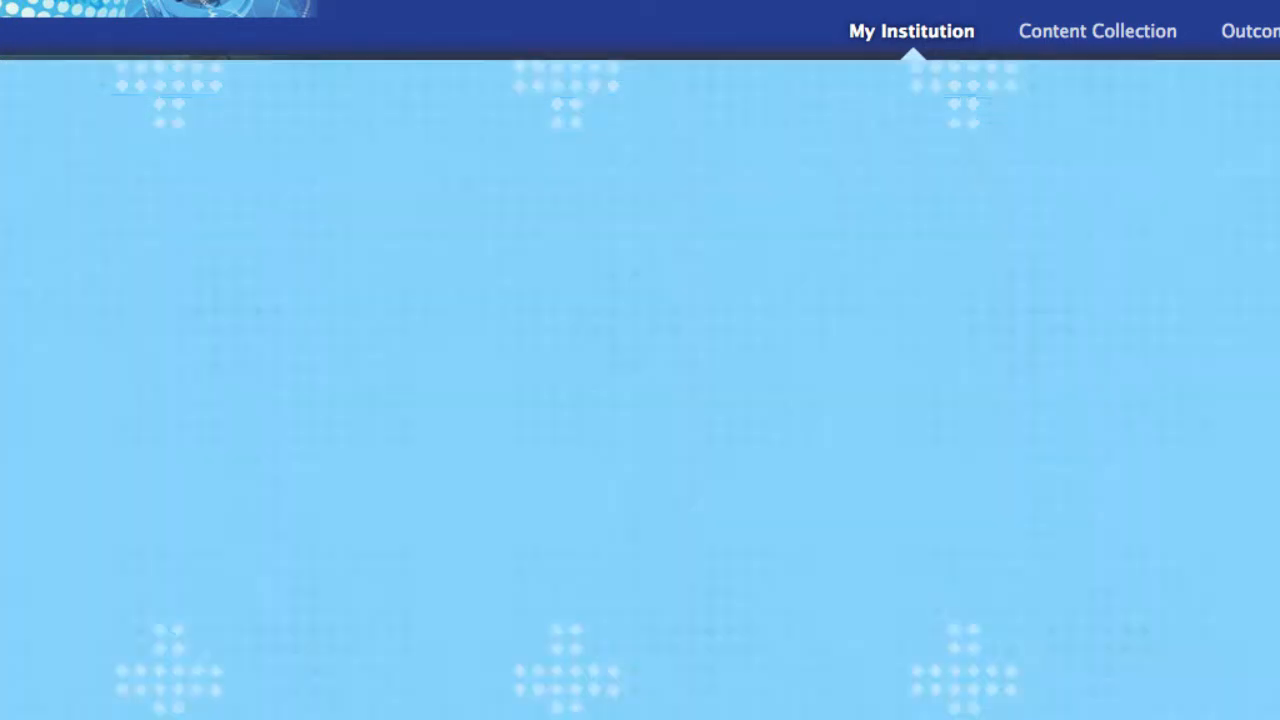
{"action": "left_click", "coordinate": [427, 376]}
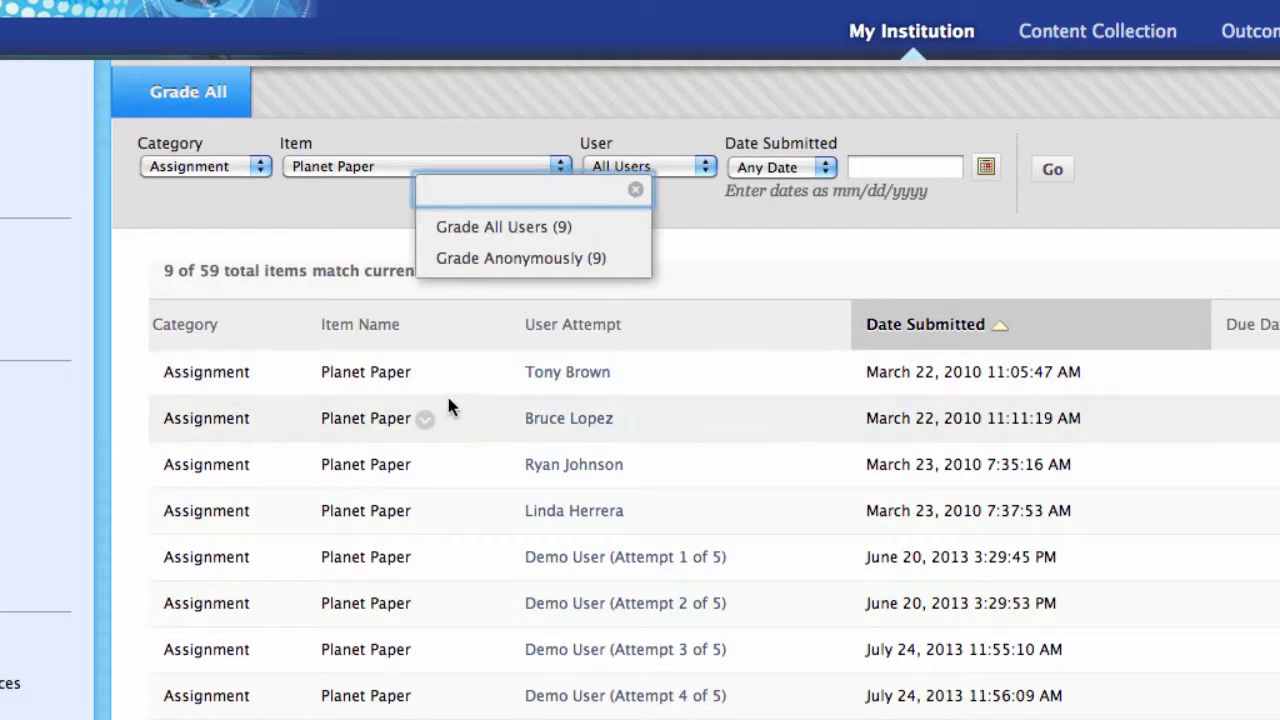
{"action": "left_click", "coordinate": [552, 296]}
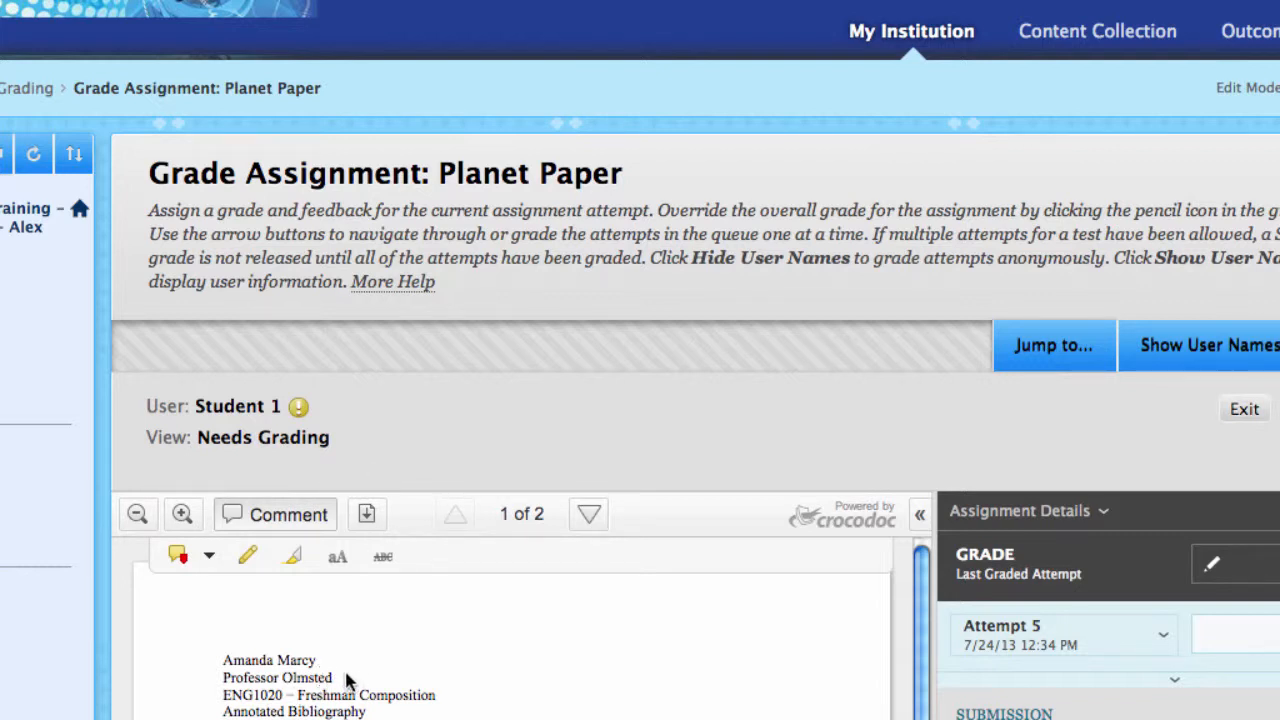
{"action": "left_click_drag", "start_coordinate": [342, 682], "coordinate": [212, 660]}
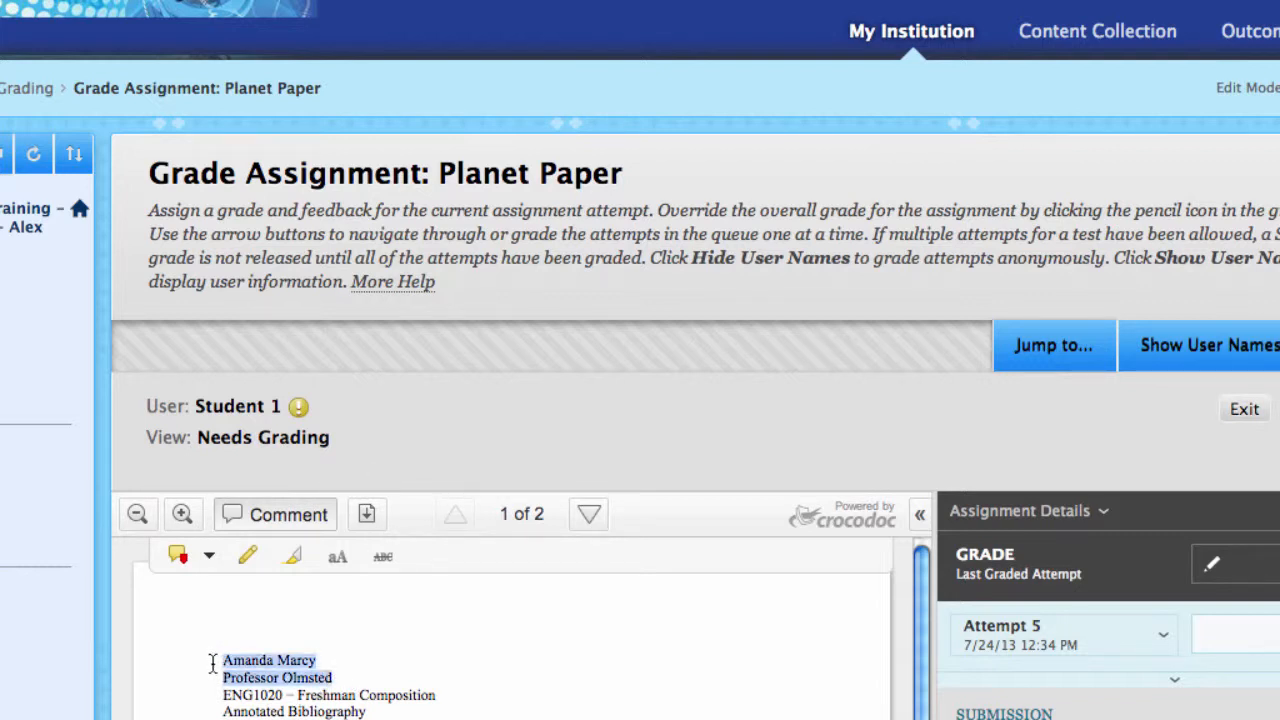
{"action": "left_click", "coordinate": [345, 666]}
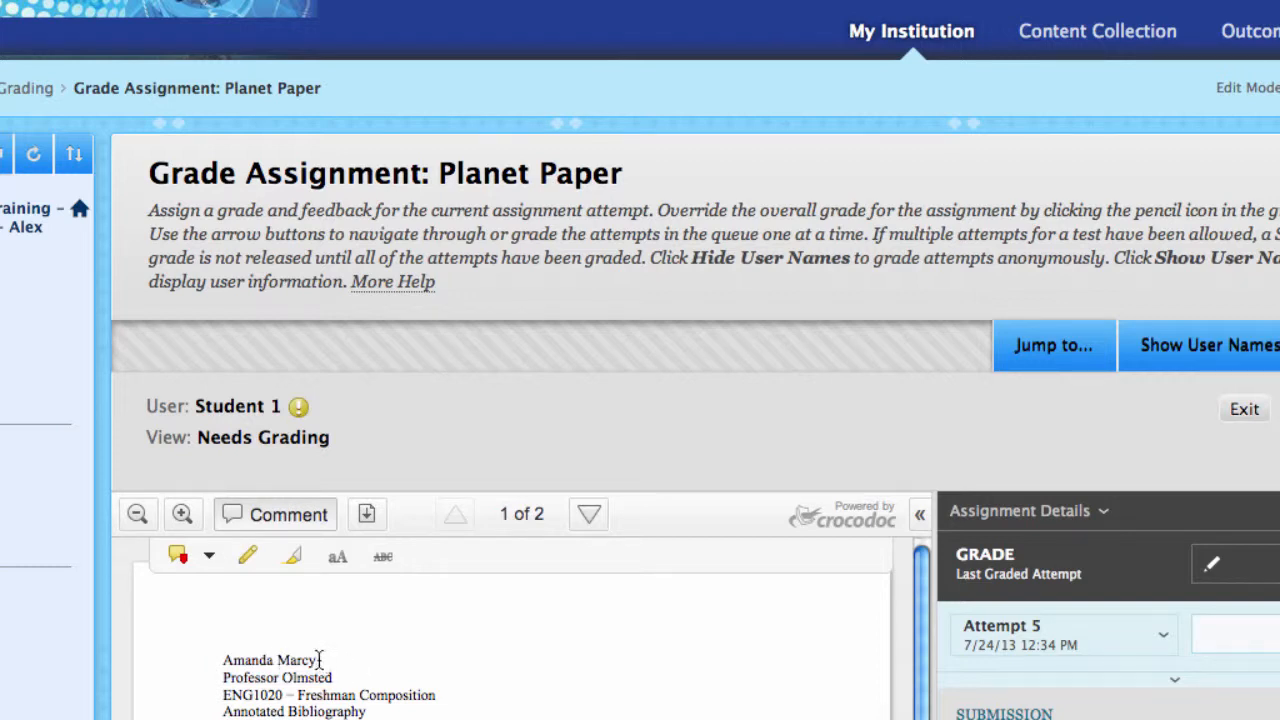
{"action": "left_click_drag", "start_coordinate": [323, 664], "coordinate": [228, 664]}
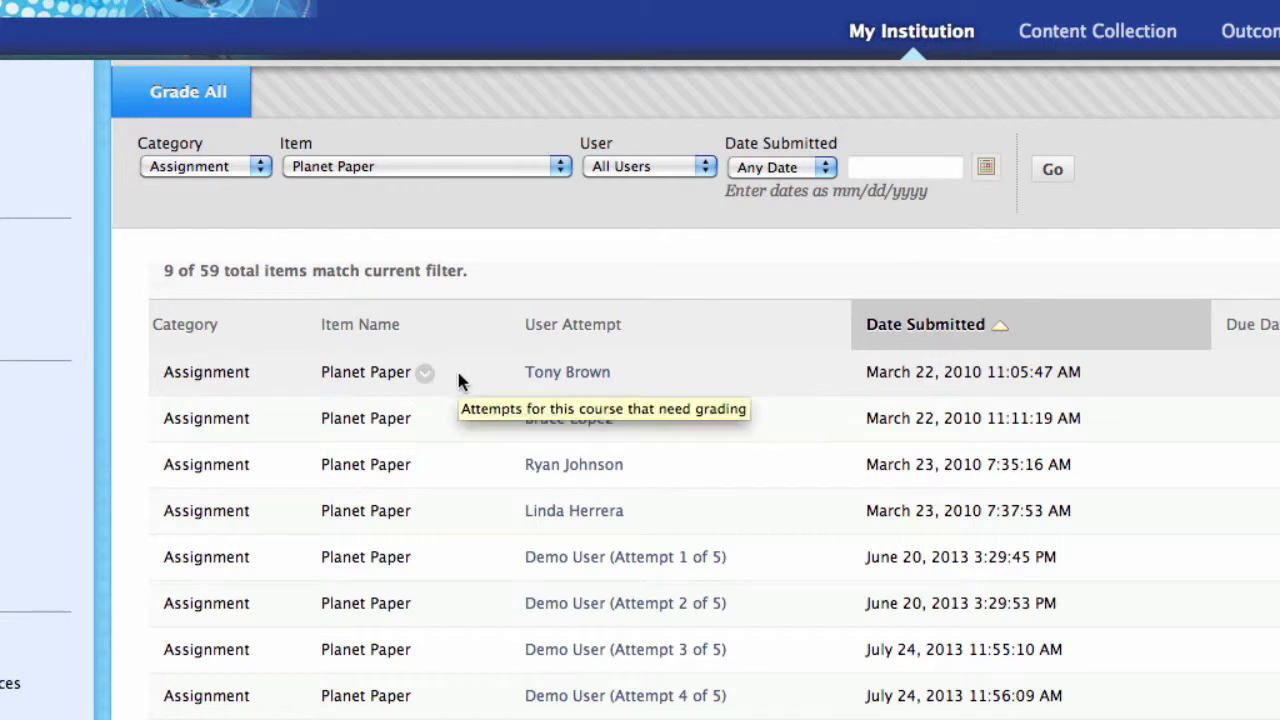
Open the first listed Planet Paper attempt from the Needs Grading list and look over its grading page
{"action": "left_click", "coordinate": [426, 376]}
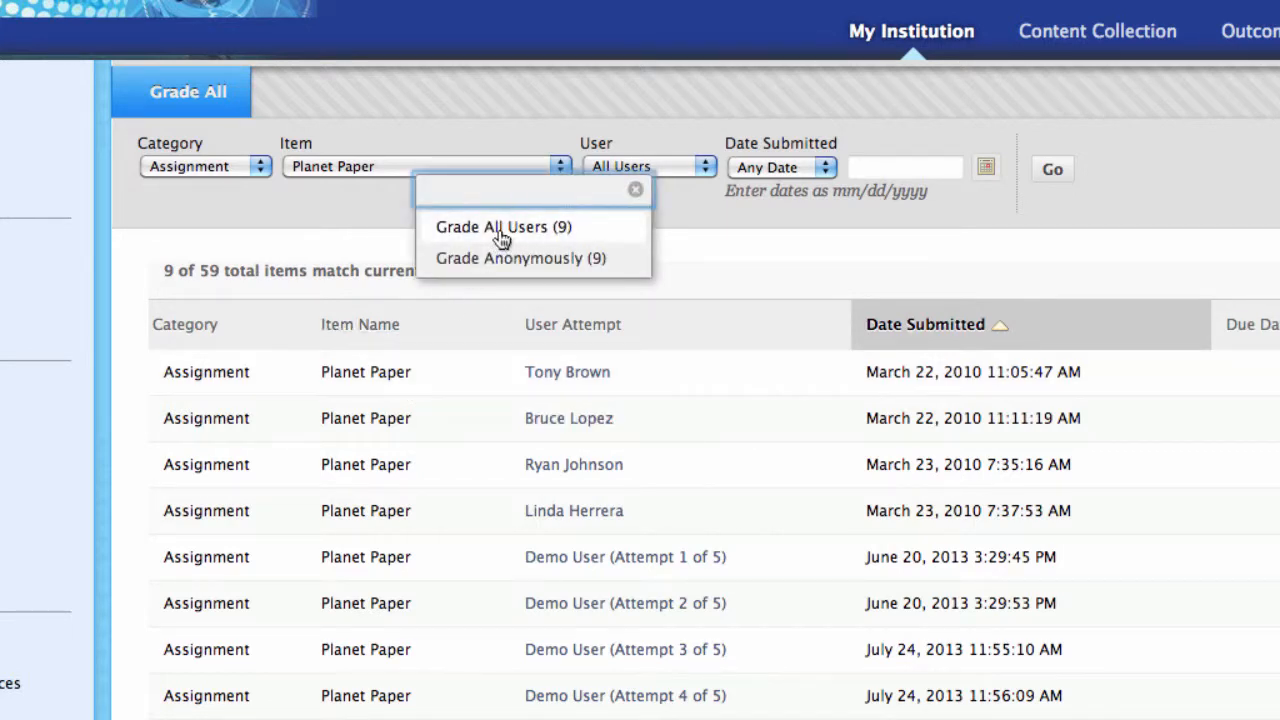
{"action": "left_click", "coordinate": [548, 390]}
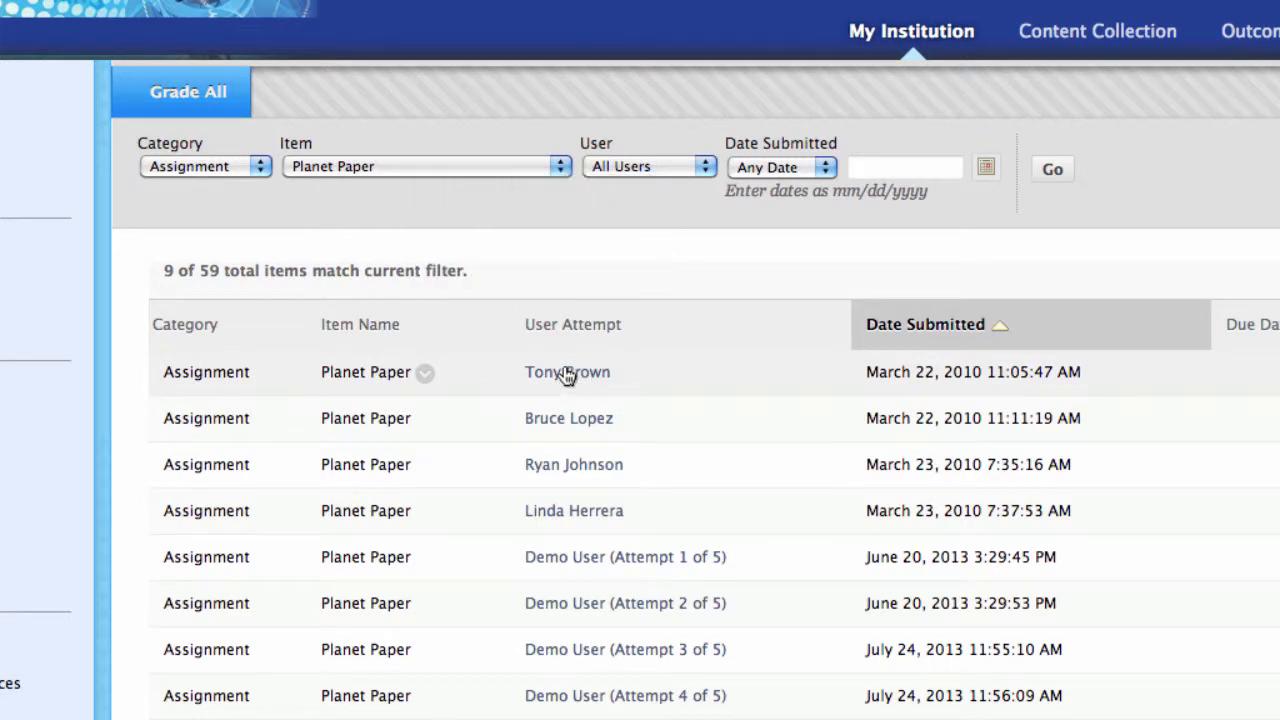
{"action": "left_click", "coordinate": [567, 375]}
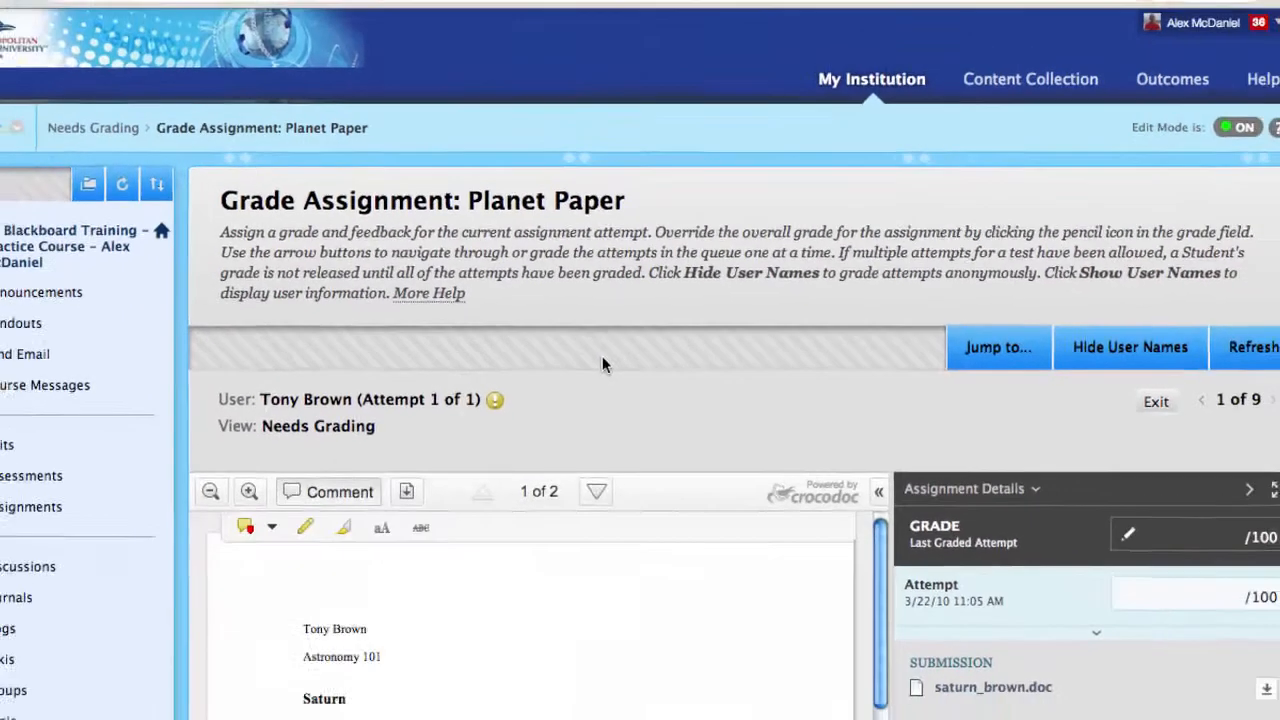
{"action": "scroll", "coordinate": [897, 384], "scroll_direction": "down", "scroll_amount": 2}
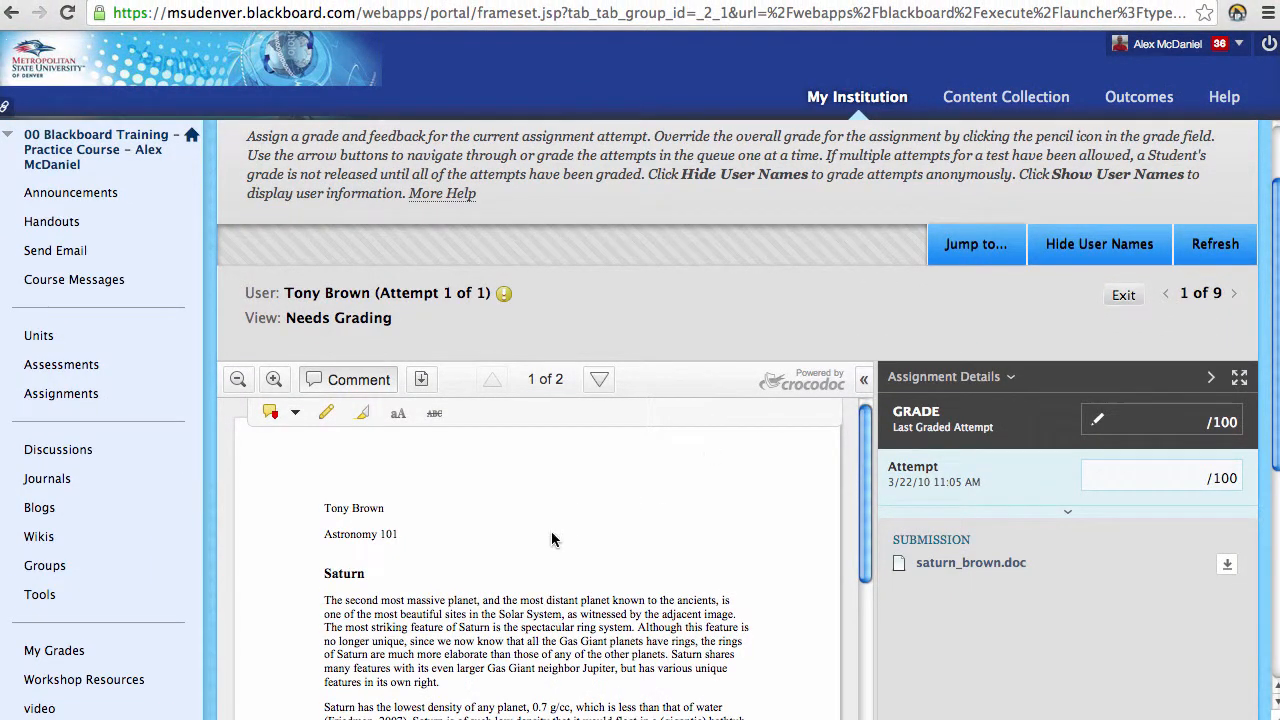
{"action": "scroll", "coordinate": [700, 540], "scroll_direction": "up", "scroll_amount": 2}
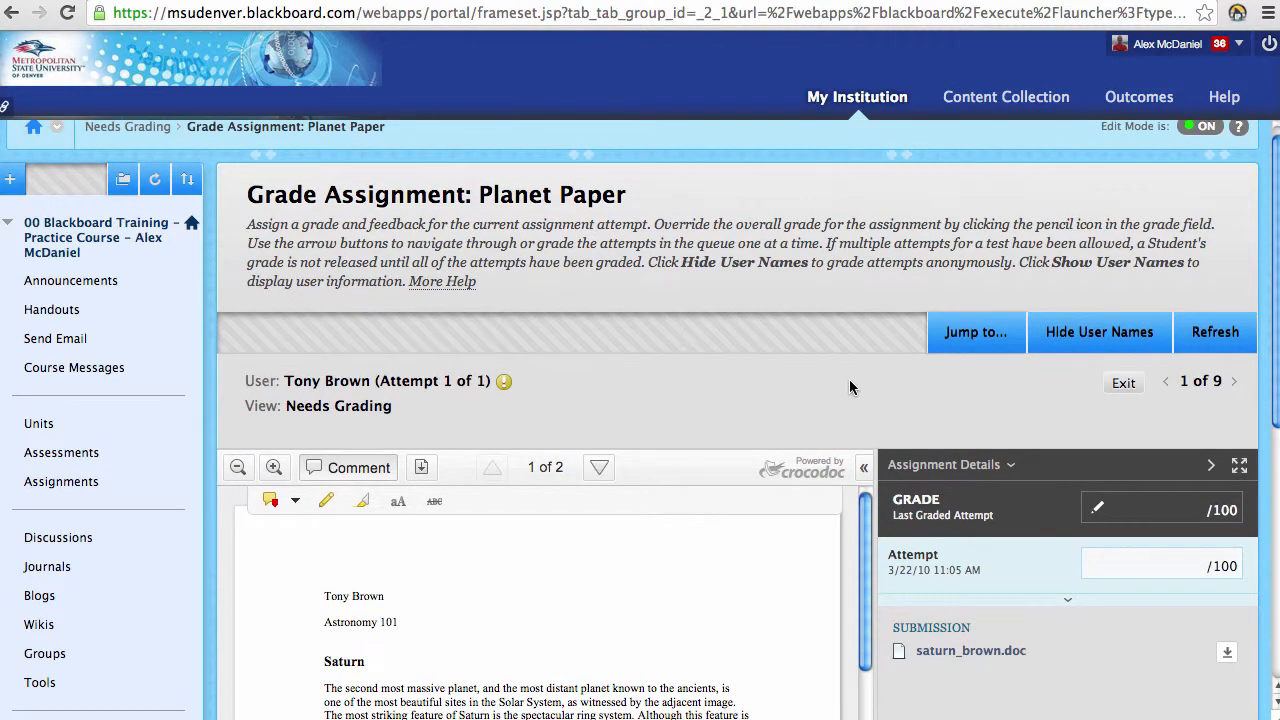
{"action": "scroll", "coordinate": [849, 380], "scroll_direction": "down", "scroll_amount": 1}
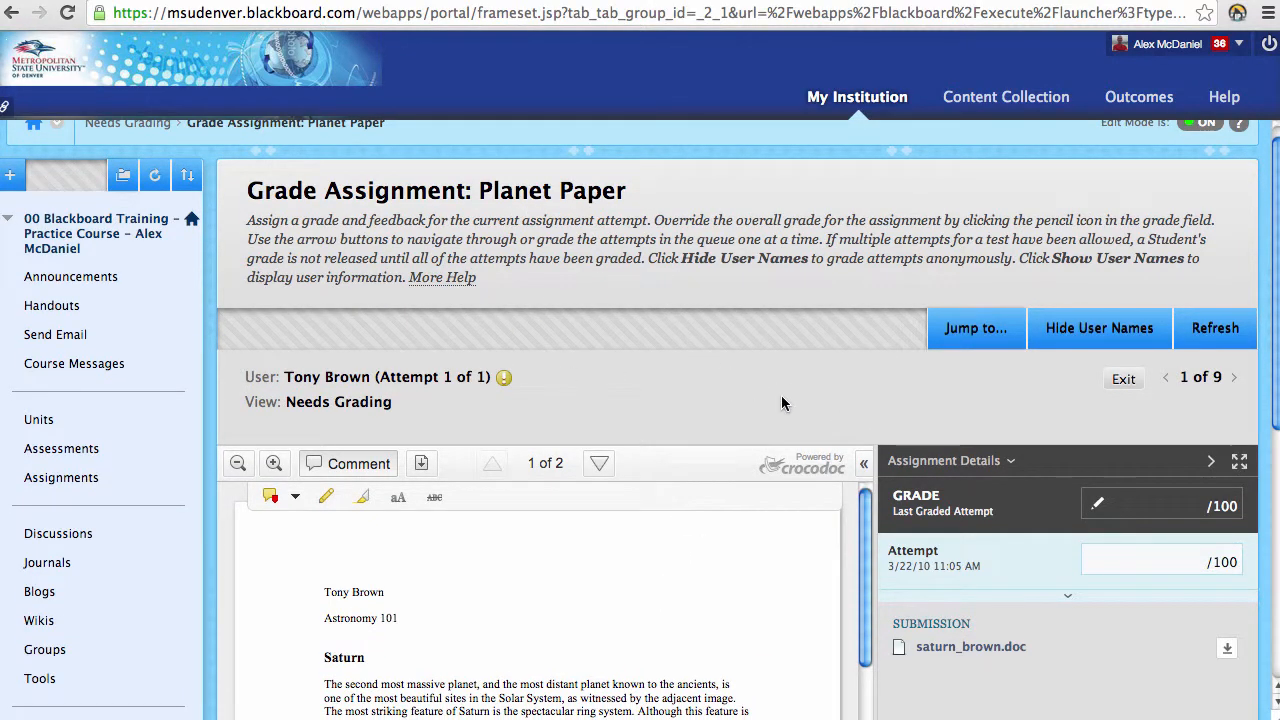
{"action": "scroll", "coordinate": [845, 408], "scroll_direction": "down", "scroll_amount": 1}
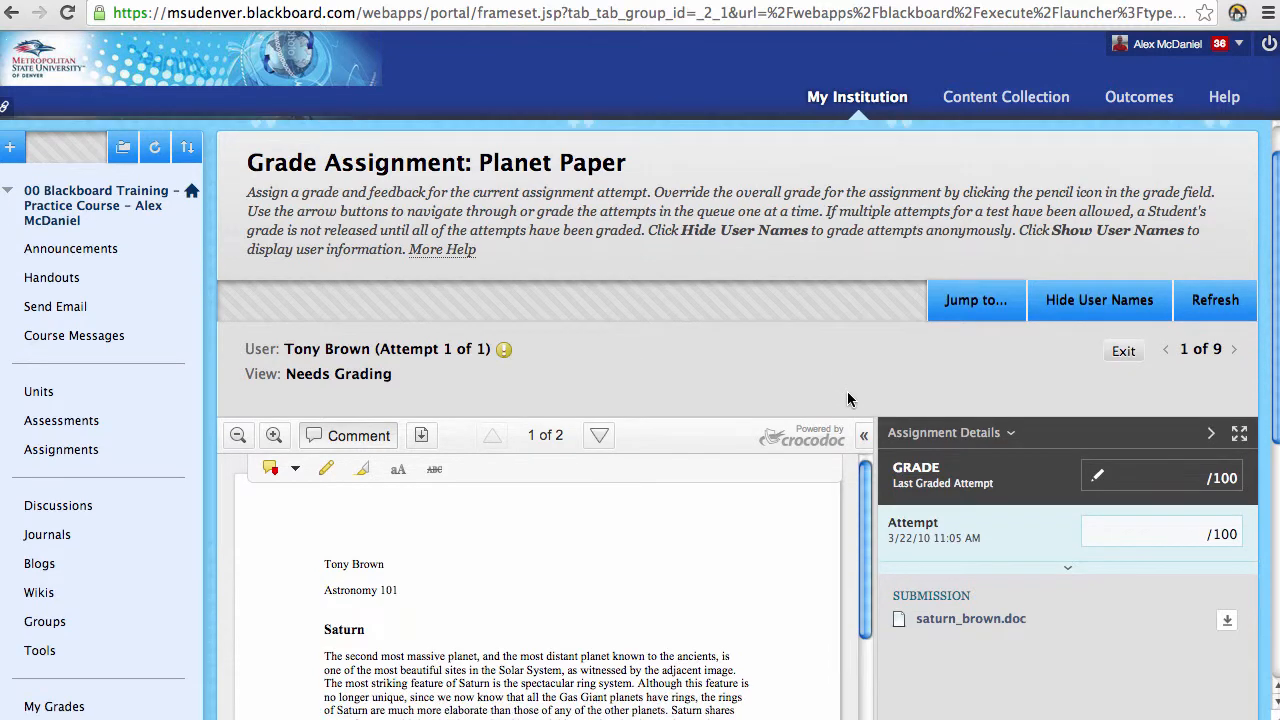
Expand the assignment details, review the Planet Paper instructions and class statistics, and collapse the details again
{"action": "left_click", "coordinate": [1010, 434]}
{"action": "scroll", "coordinate": [918, 342], "scroll_direction": "down", "scroll_amount": 3}
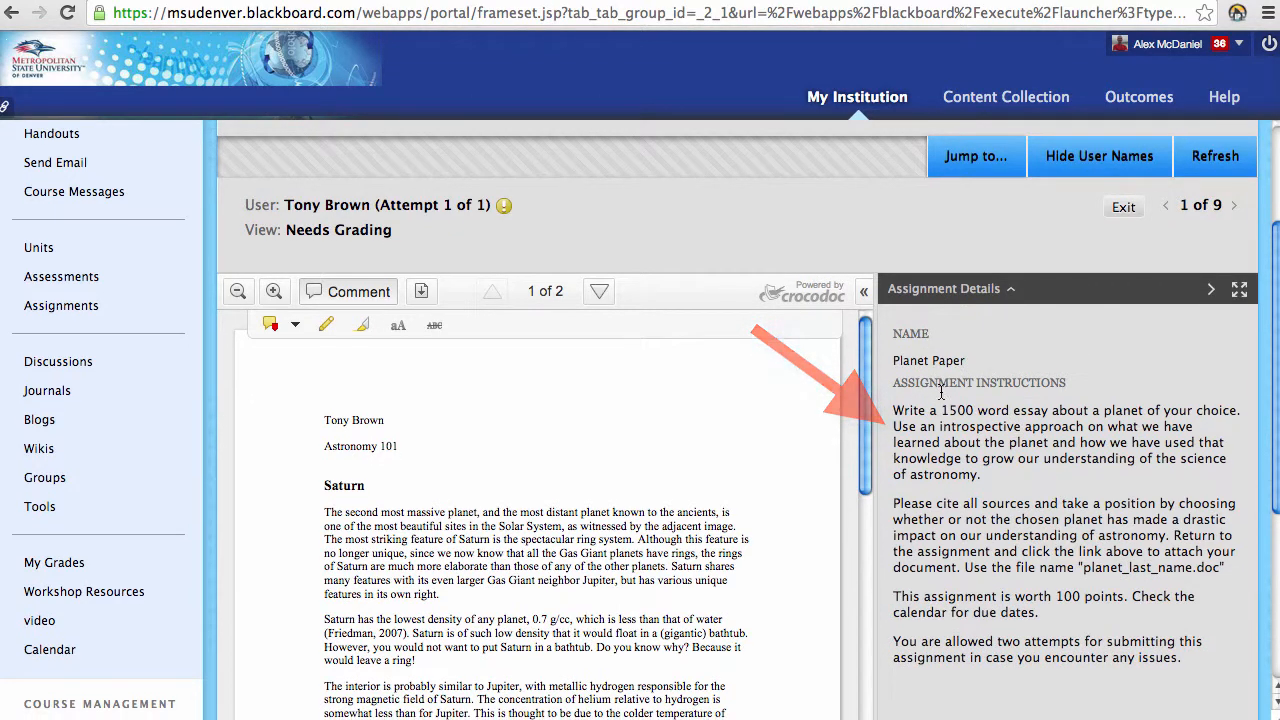
{"action": "scroll", "coordinate": [1010, 453], "scroll_direction": "down", "scroll_amount": 4}
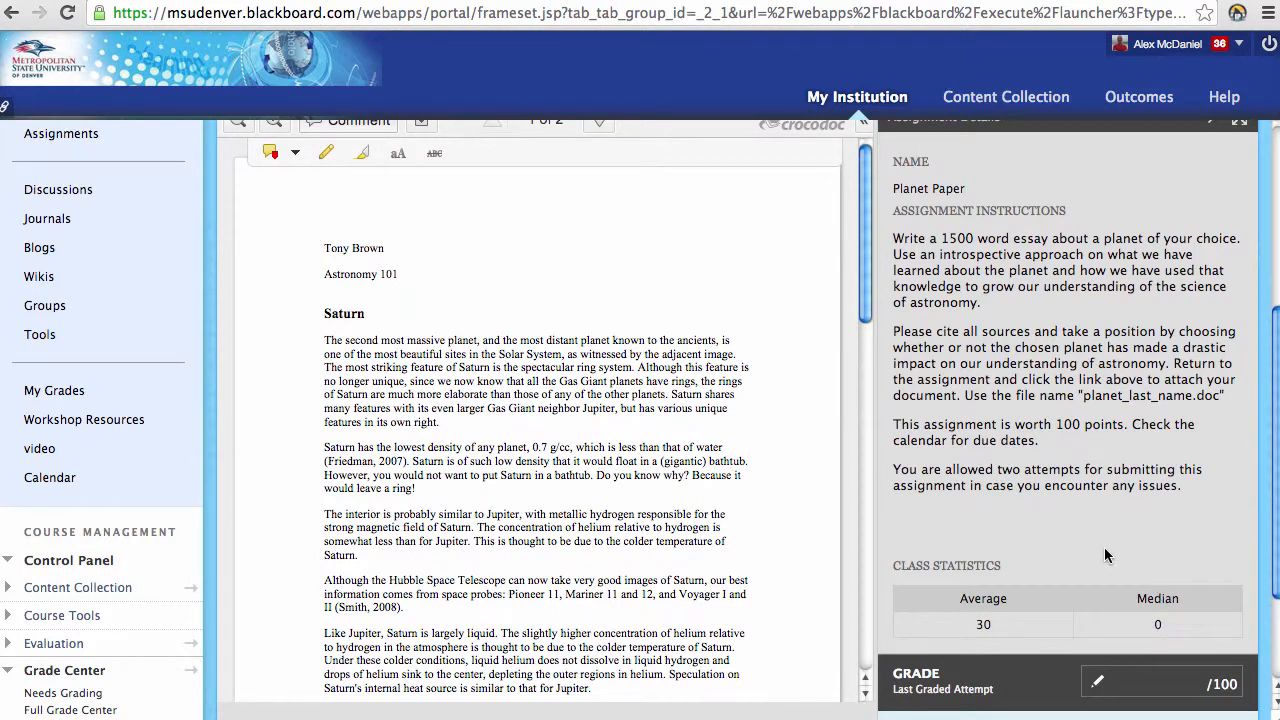
{"action": "scroll", "coordinate": [1066, 525], "scroll_direction": "down", "scroll_amount": 1}
{"action": "scroll", "coordinate": [1050, 500], "scroll_direction": "up", "scroll_amount": 8}
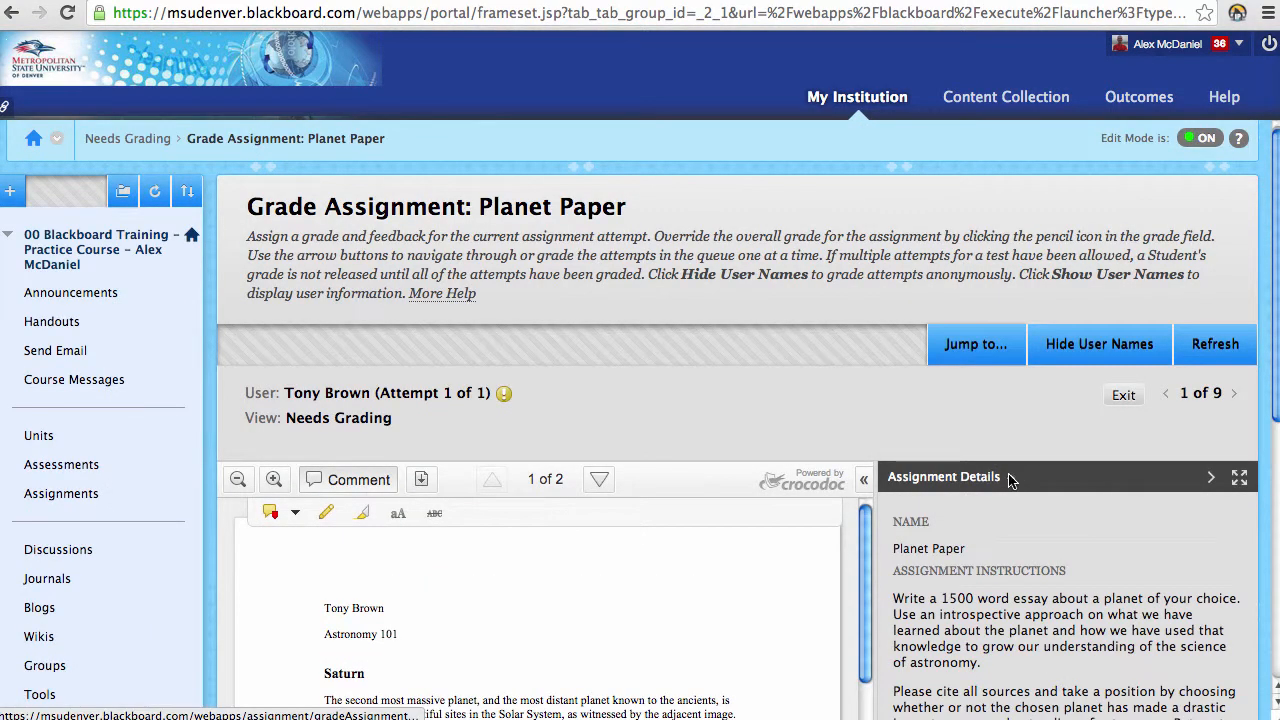
{"action": "left_click", "coordinate": [1012, 477]}
{"action": "scroll", "coordinate": [821, 400], "scroll_direction": "down", "scroll_amount": 1}
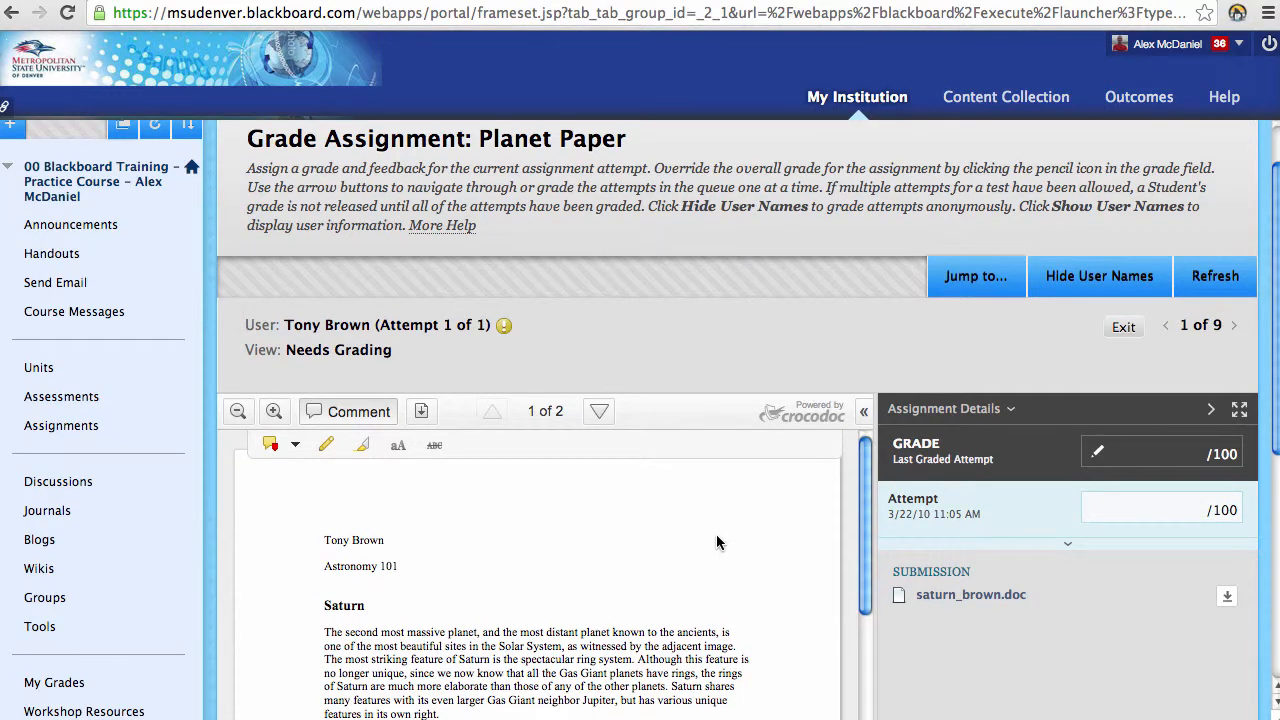
{"action": "scroll", "coordinate": [881, 528], "scroll_direction": "down", "scroll_amount": 3}
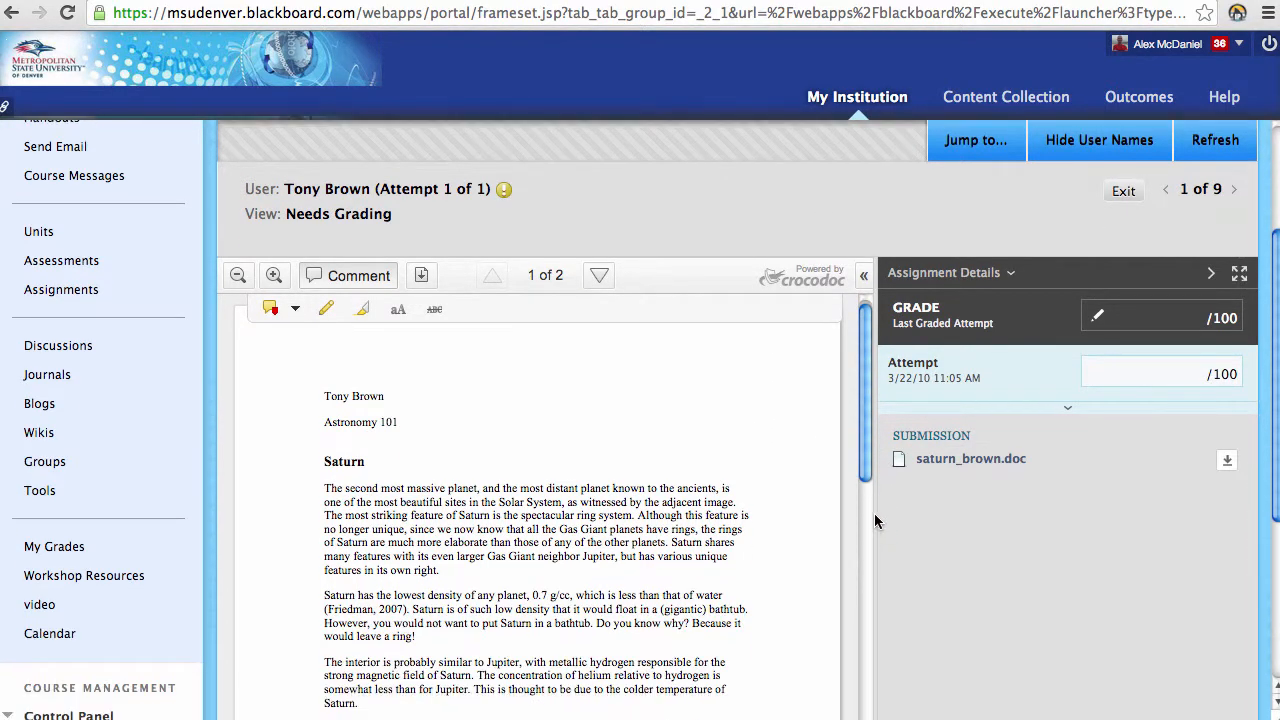
{"action": "left_click_drag", "start_coordinate": [870, 335], "coordinate": [890, 318]}
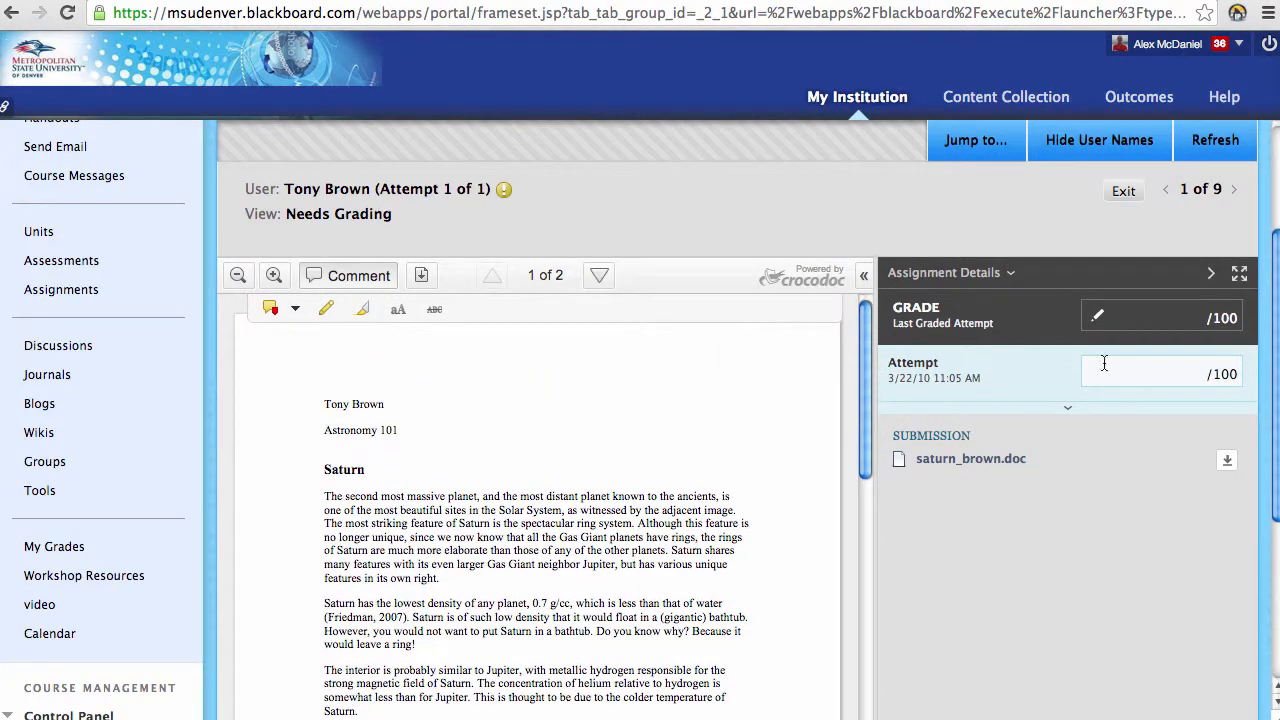
Enter a grade of 25 for the attempt and write "Great job! ..." as the feedback shown to the learner
{"action": "left_click", "coordinate": [1142, 373]}
{"action": "type", "text": "2"}
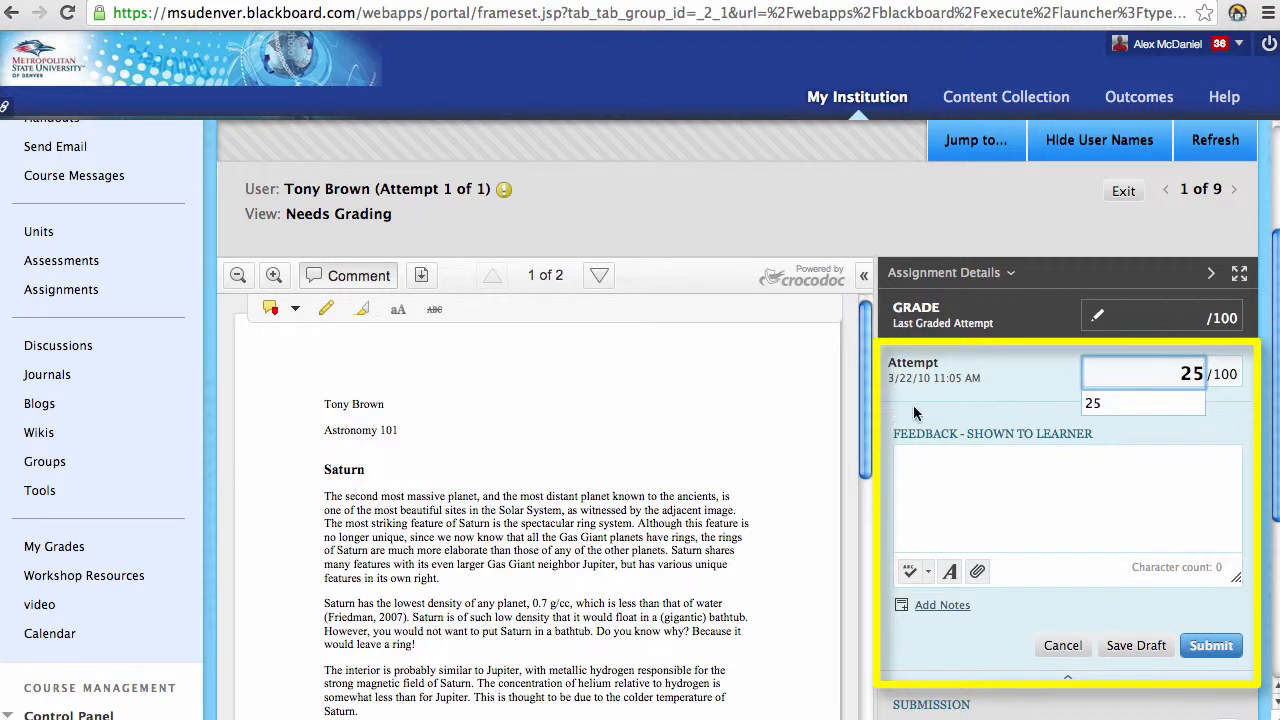
{"action": "key", "text": "BackSpace"}
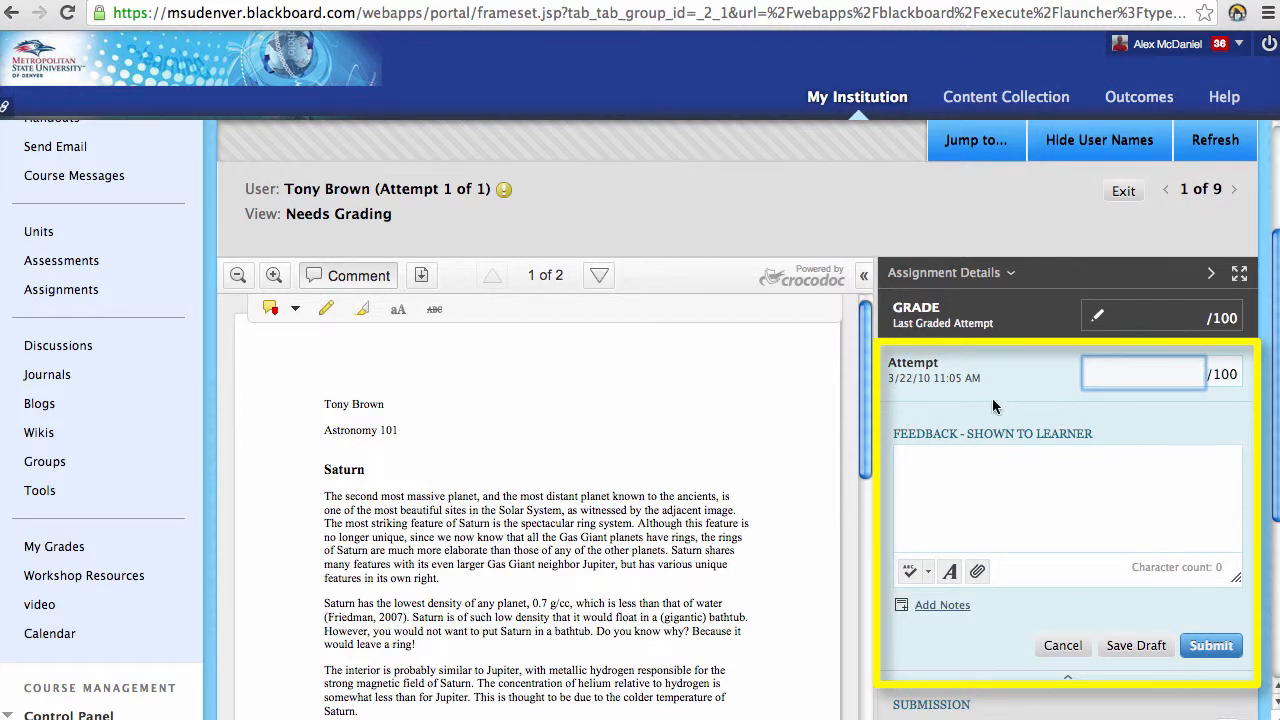
{"action": "left_click", "coordinate": [927, 485]}
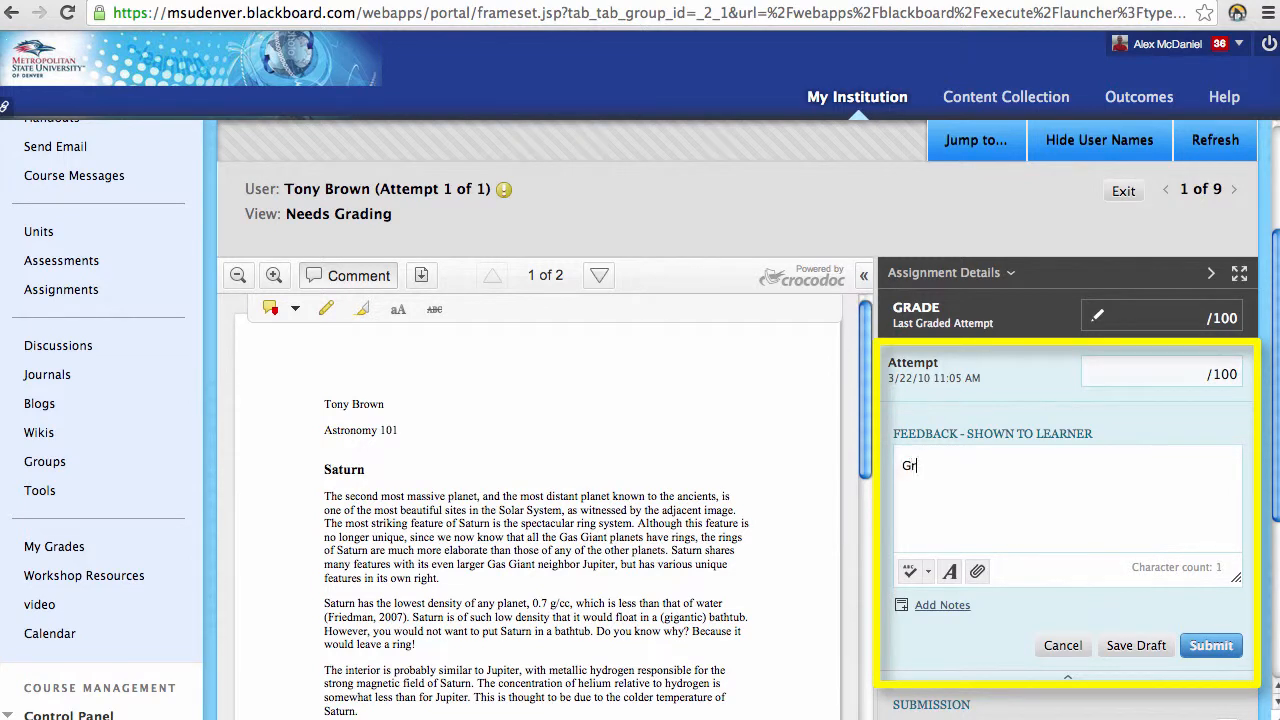
{"action": "type", "text": "Great job!"}
{"action": "left_click", "coordinate": [1135, 372]}
{"action": "type", "text": "25"}
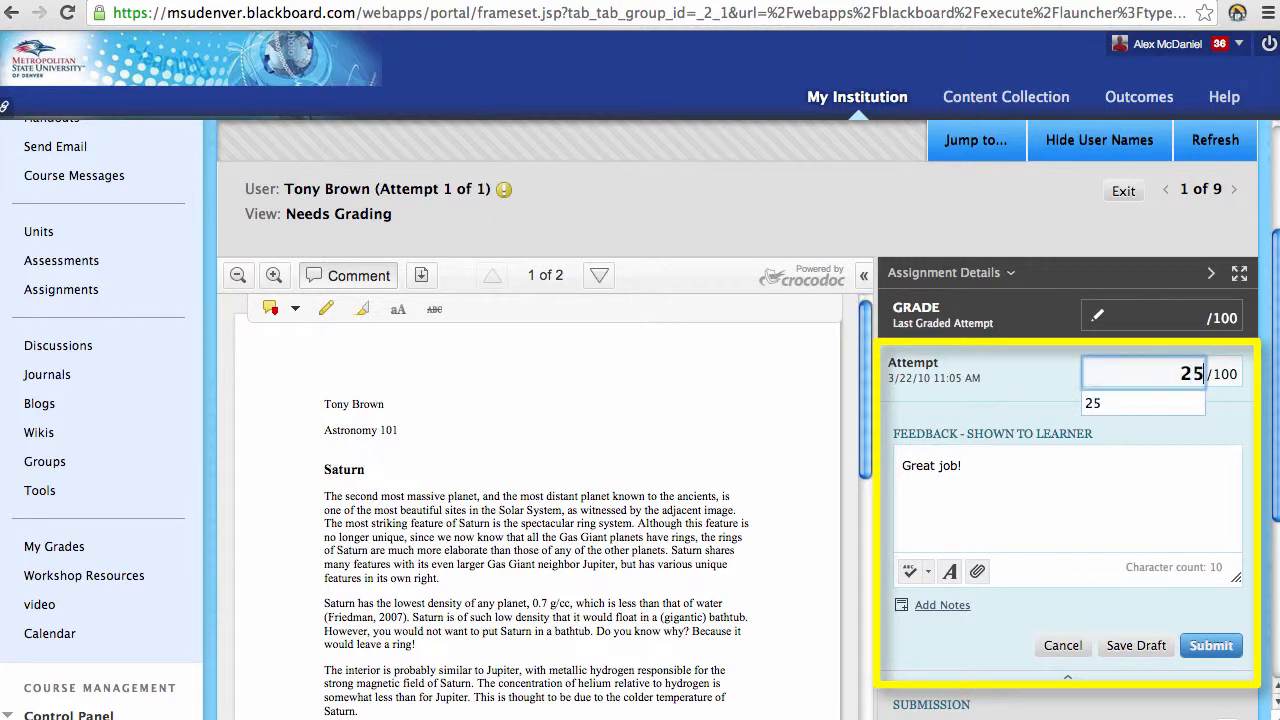
{"action": "left_click", "coordinate": [1002, 476]}
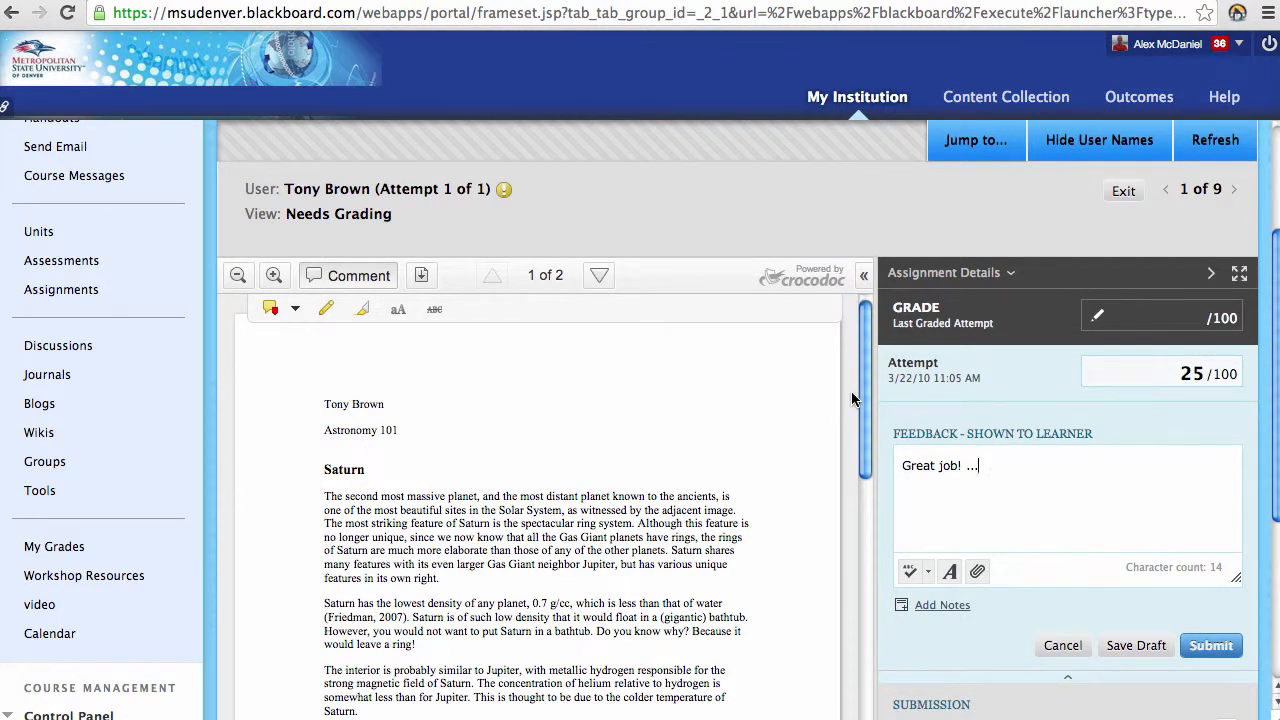
Add a point comment reading "Nice title" beside the Saturn heading in the submitted paper
{"action": "left_click_drag", "start_coordinate": [866, 381], "coordinate": [866, 394]}
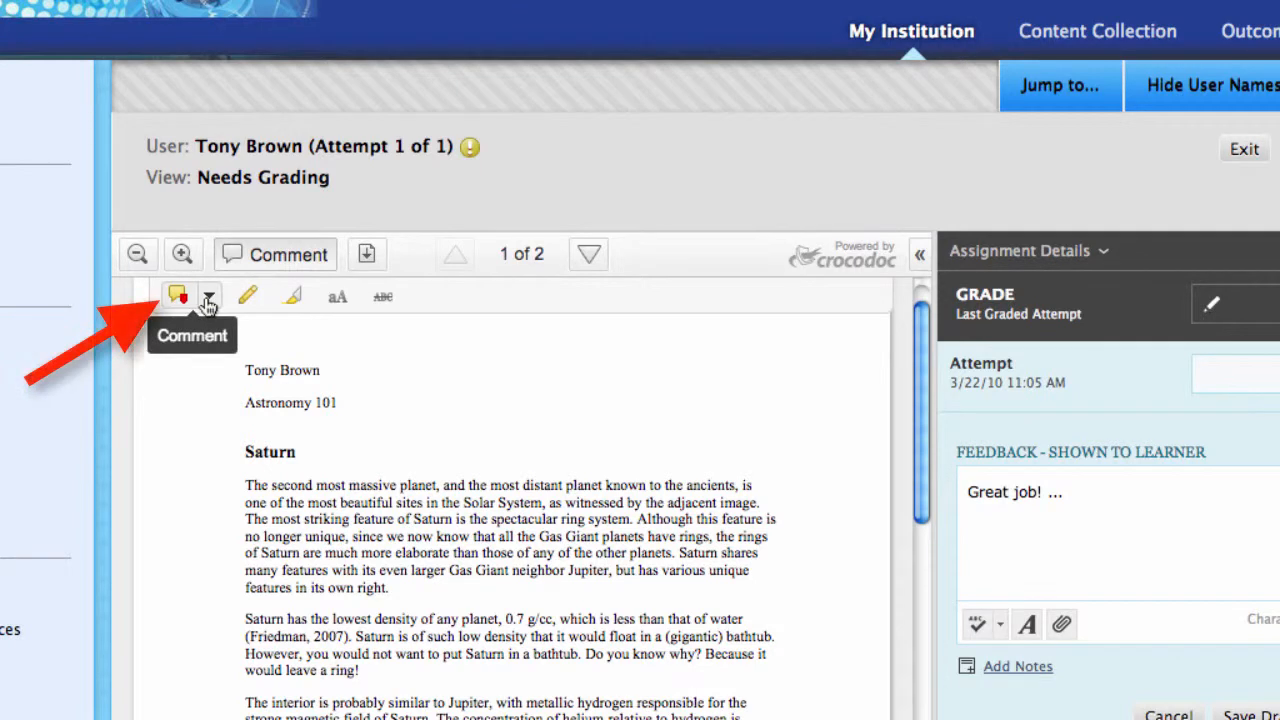
{"action": "left_click", "coordinate": [209, 298]}
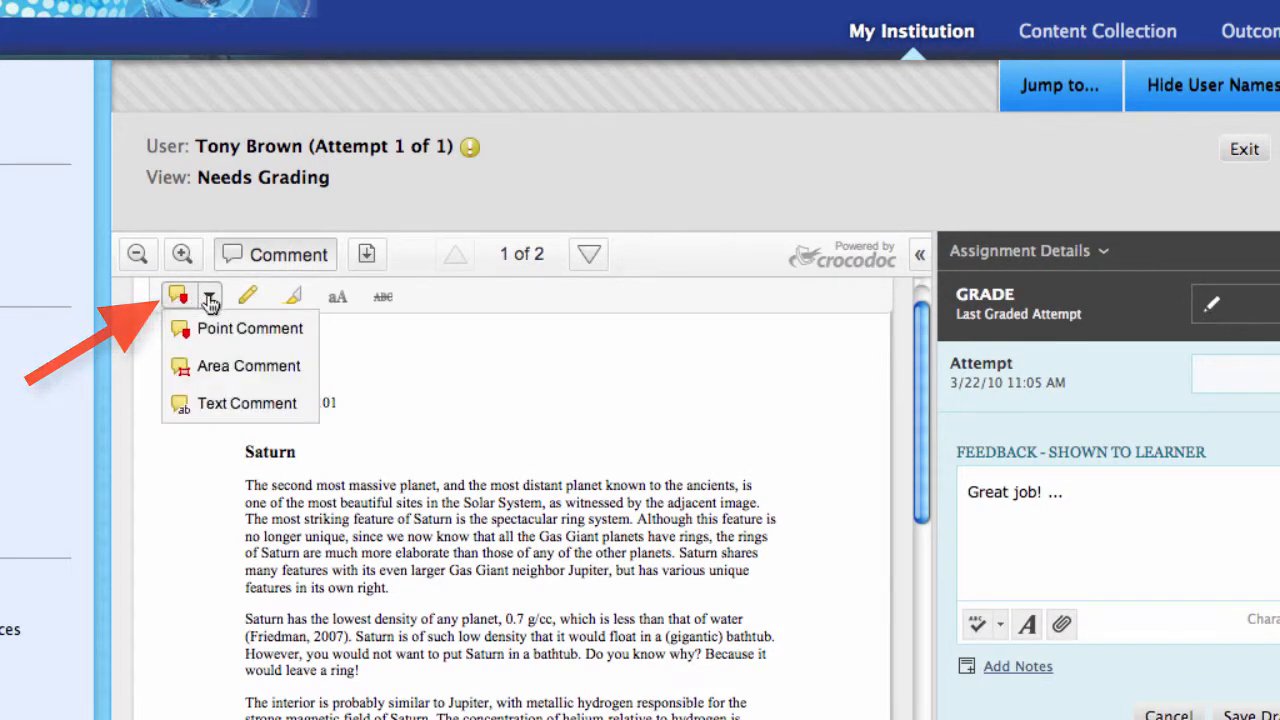
{"action": "left_click", "coordinate": [258, 333]}
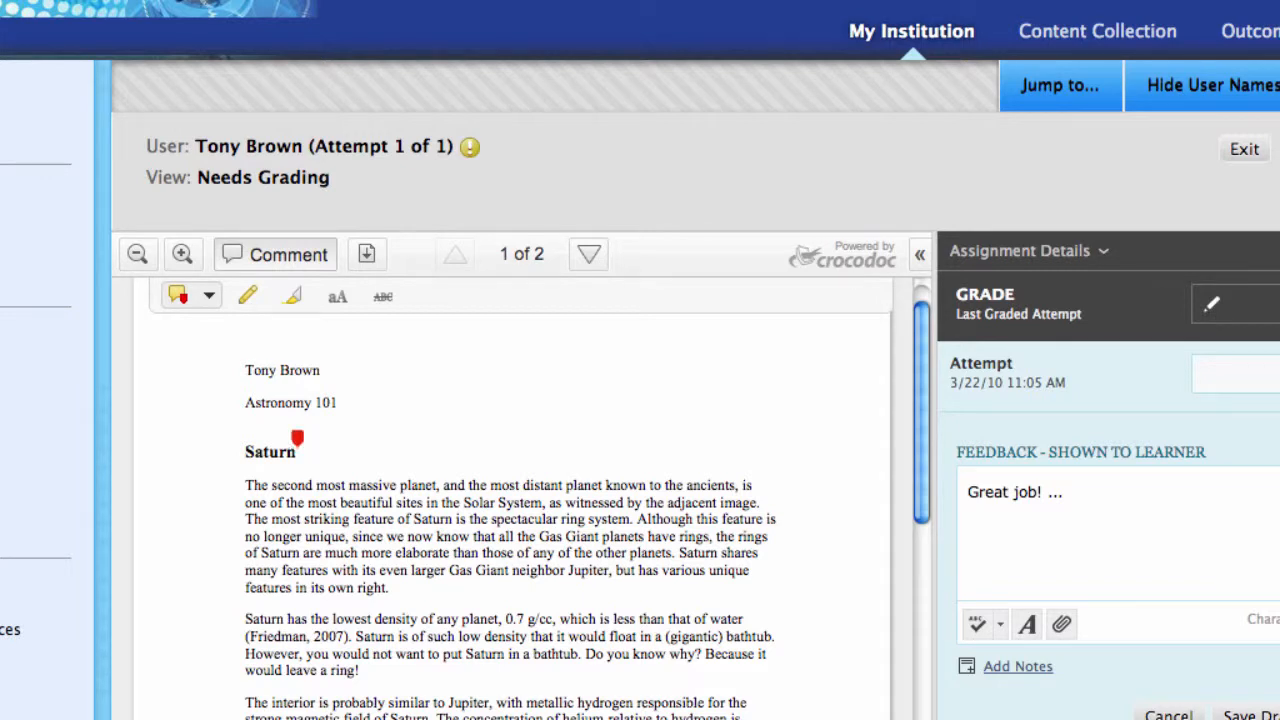
{"action": "left_click", "coordinate": [297, 440]}
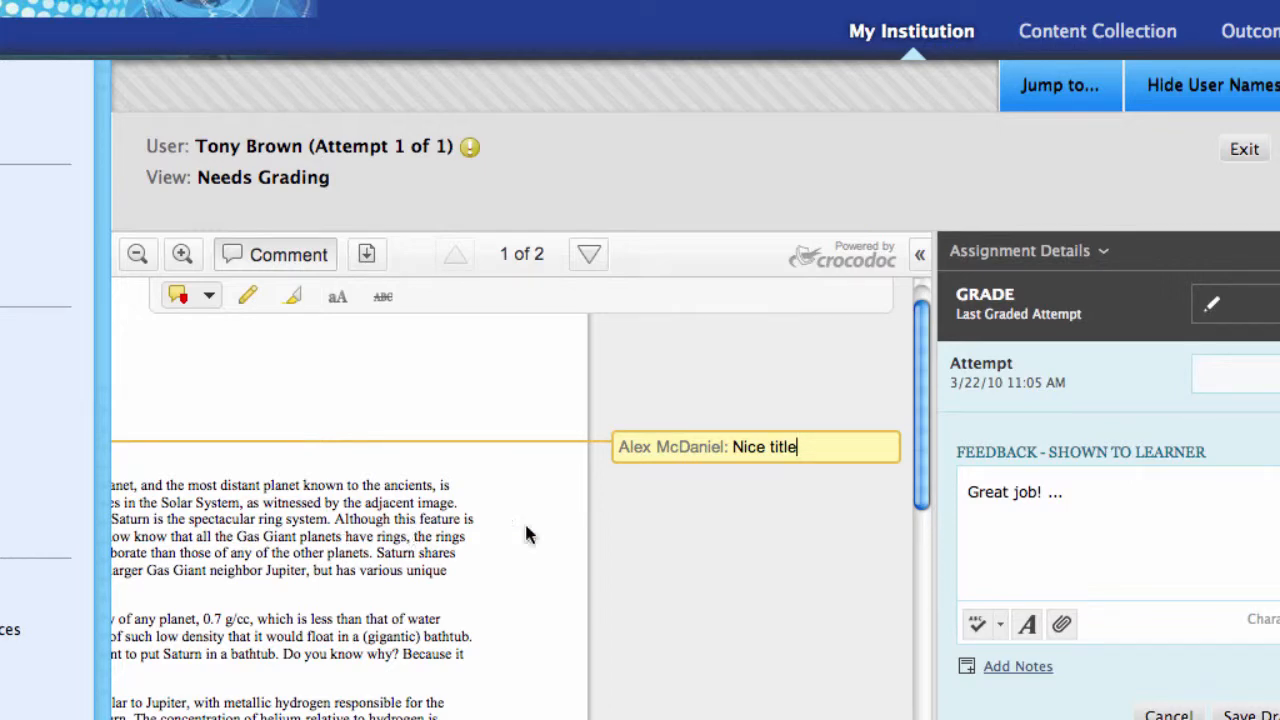
{"action": "scroll", "coordinate": [640, 400], "scroll_direction": "down", "scroll_amount": 4}
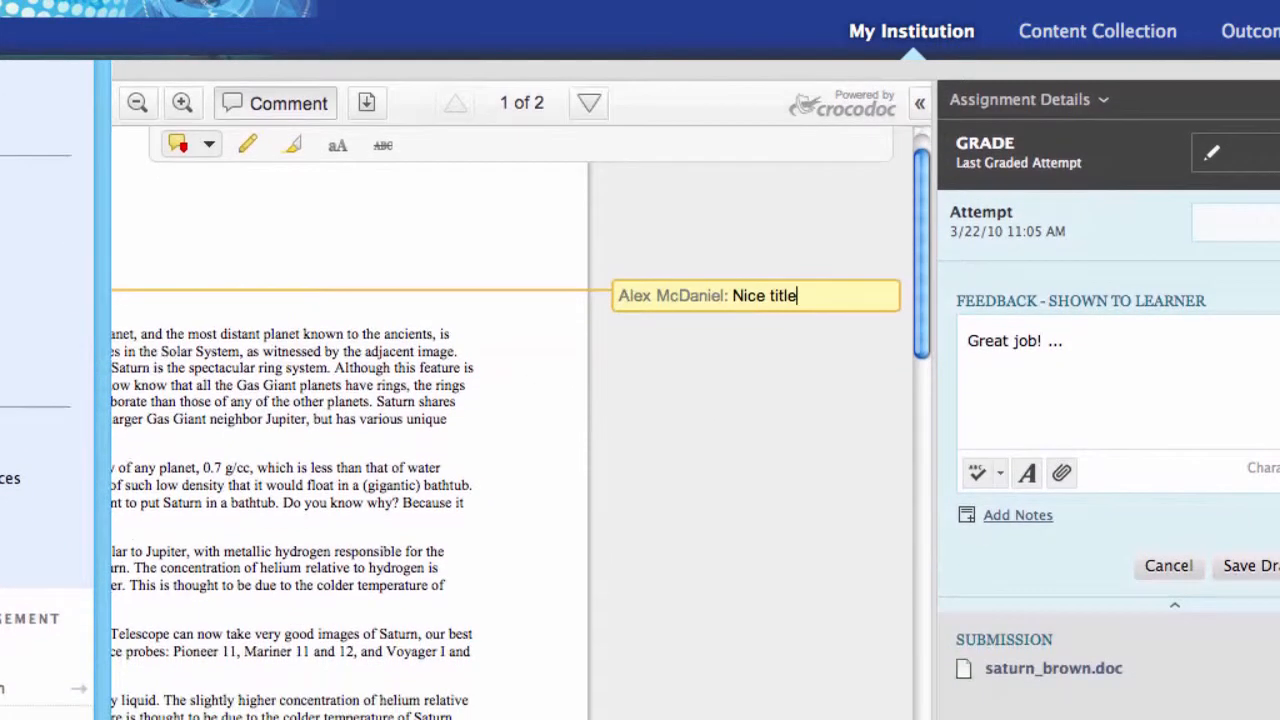
{"action": "scroll", "coordinate": [368, 320], "scroll_direction": "left", "scroll_amount": 4}
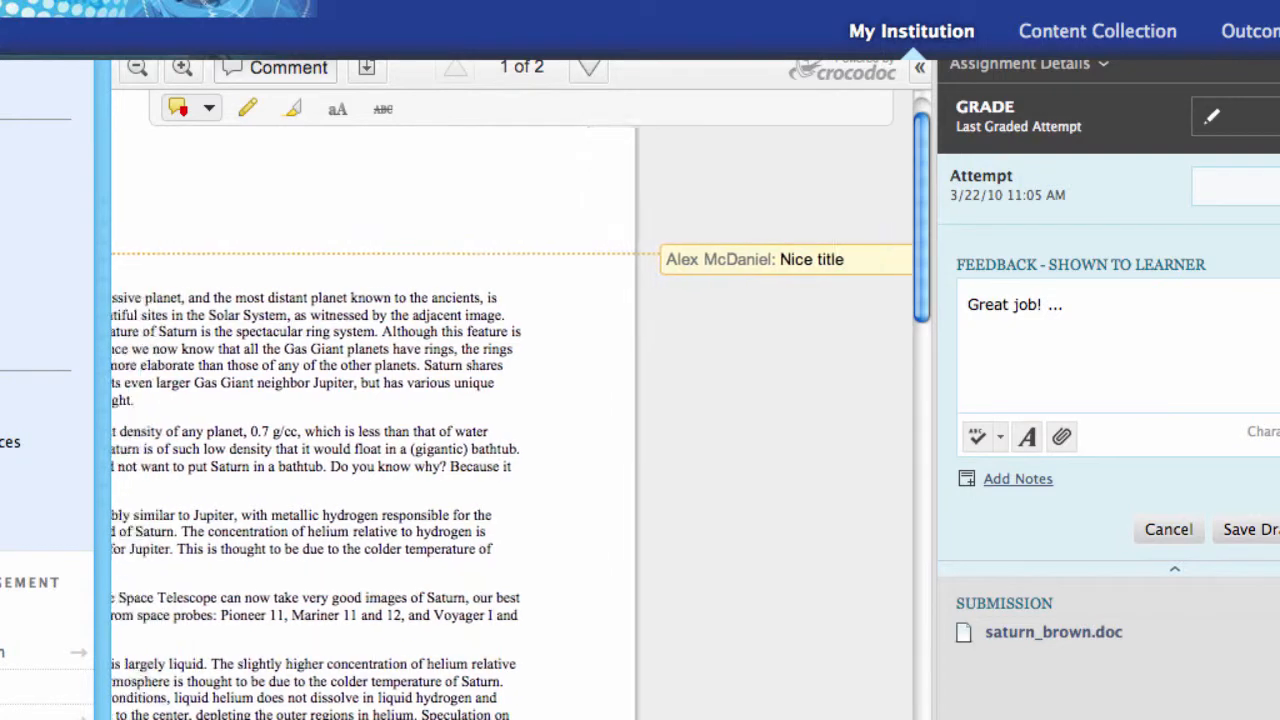
{"action": "scroll", "coordinate": [368, 320], "scroll_direction": "right", "scroll_amount": 4}
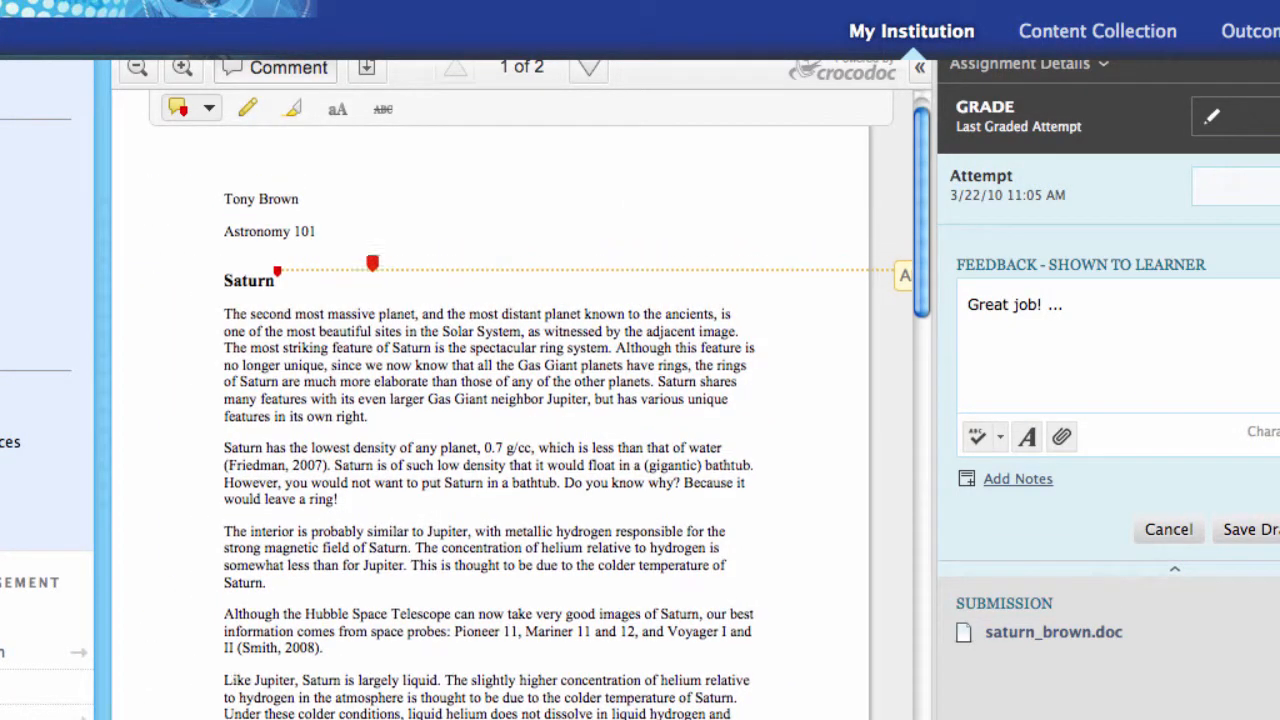
Add an area comment reading "Forgot something" around the student name and Astronomy 101 lines above the Saturn heading
{"action": "left_click", "coordinate": [209, 110]}
{"action": "left_click", "coordinate": [200, 177]}
{"action": "left_click_drag", "start_coordinate": [208, 162], "coordinate": [374, 259]}
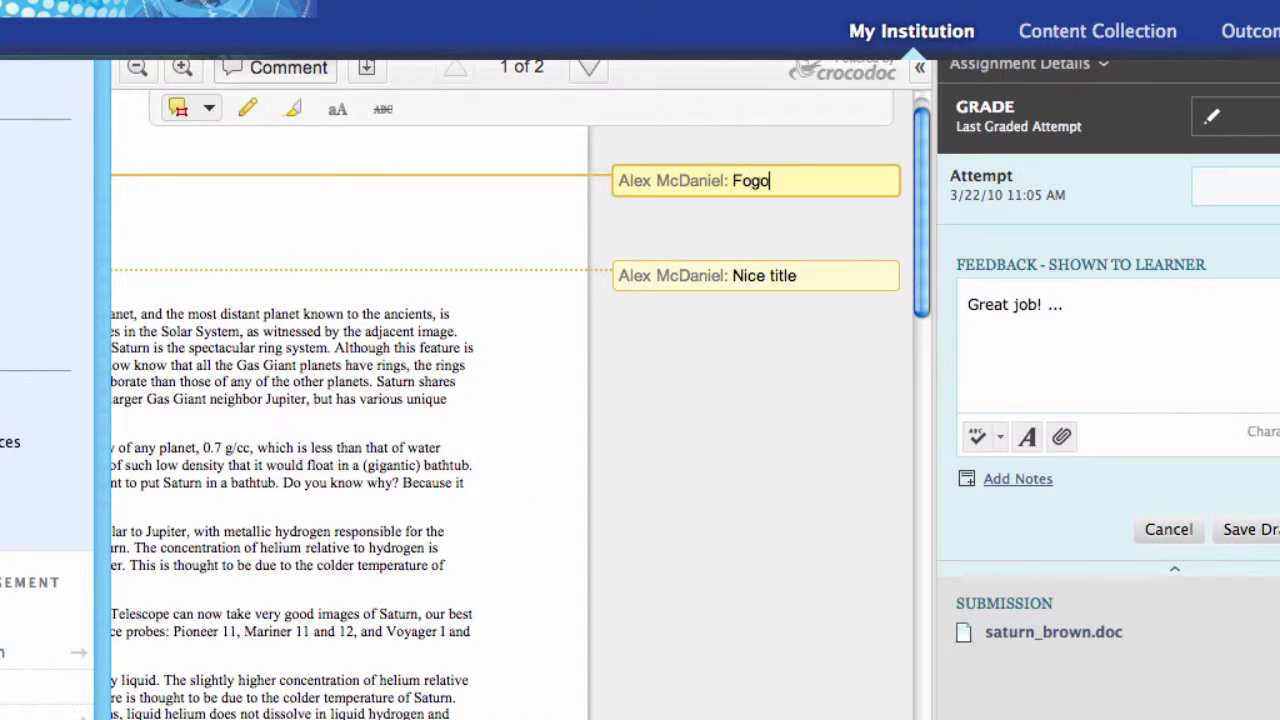
{"action": "type", "text": "Forgot something"}
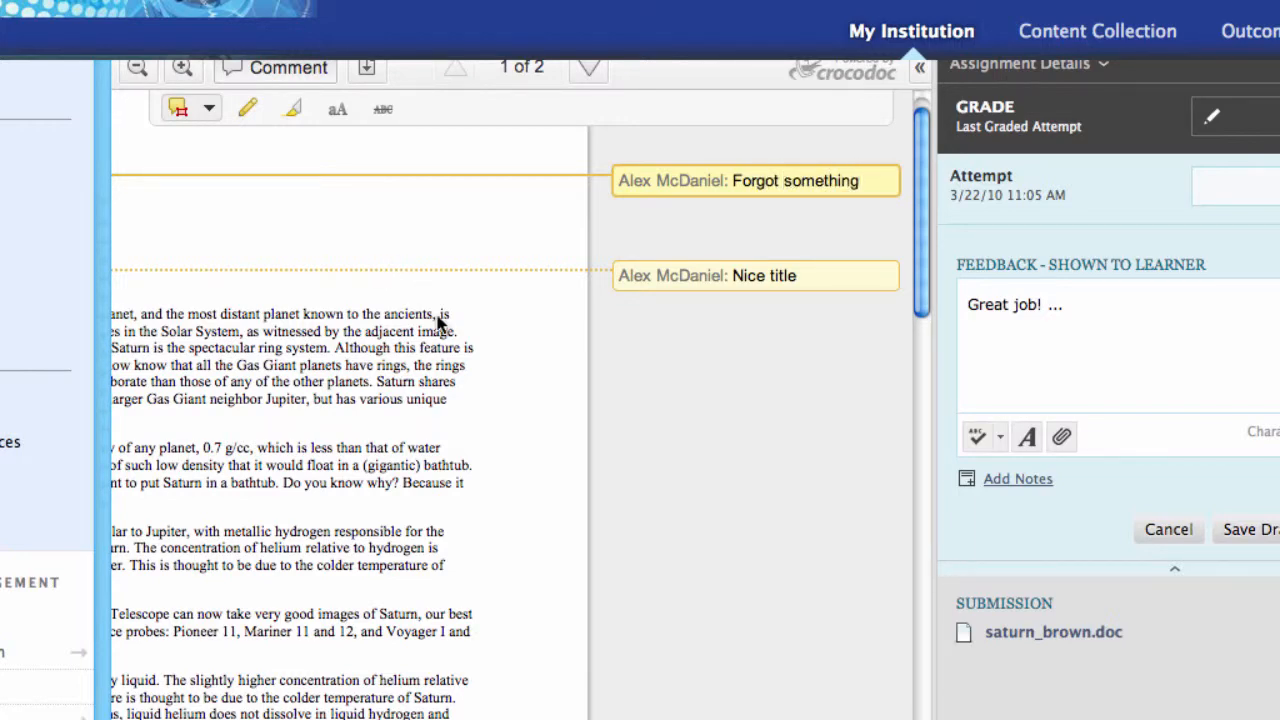
{"action": "left_click", "coordinate": [602, 712]}
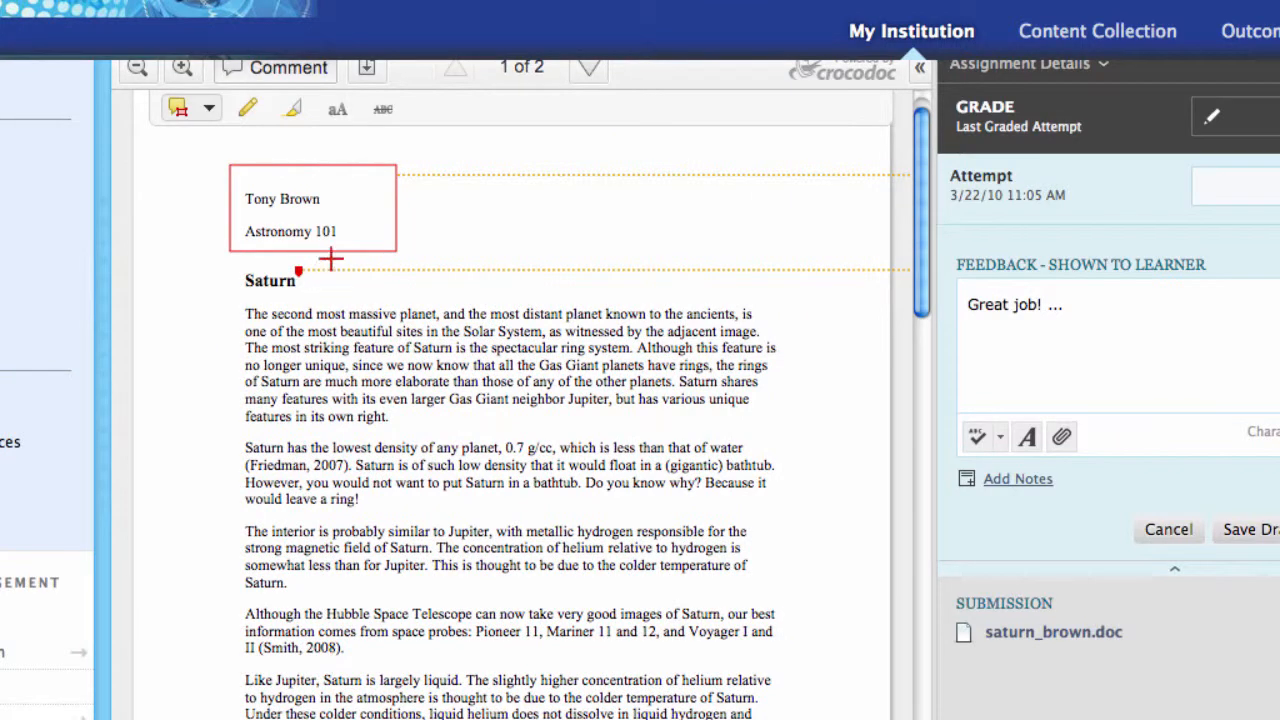
Attach a yellow text comment reading "needs more info" to the opening paragraph from "The second most massive planet" through "spectacular ring system."
{"action": "left_click", "coordinate": [208, 108]}
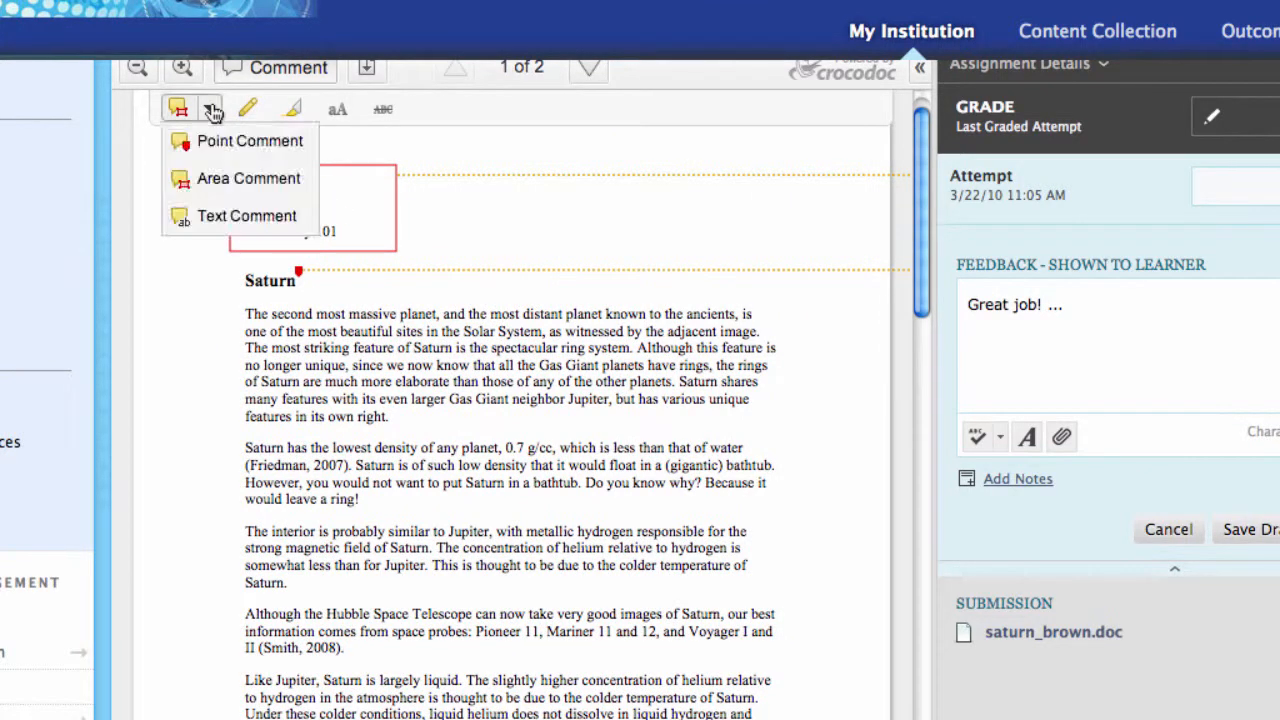
{"action": "left_click", "coordinate": [226, 217]}
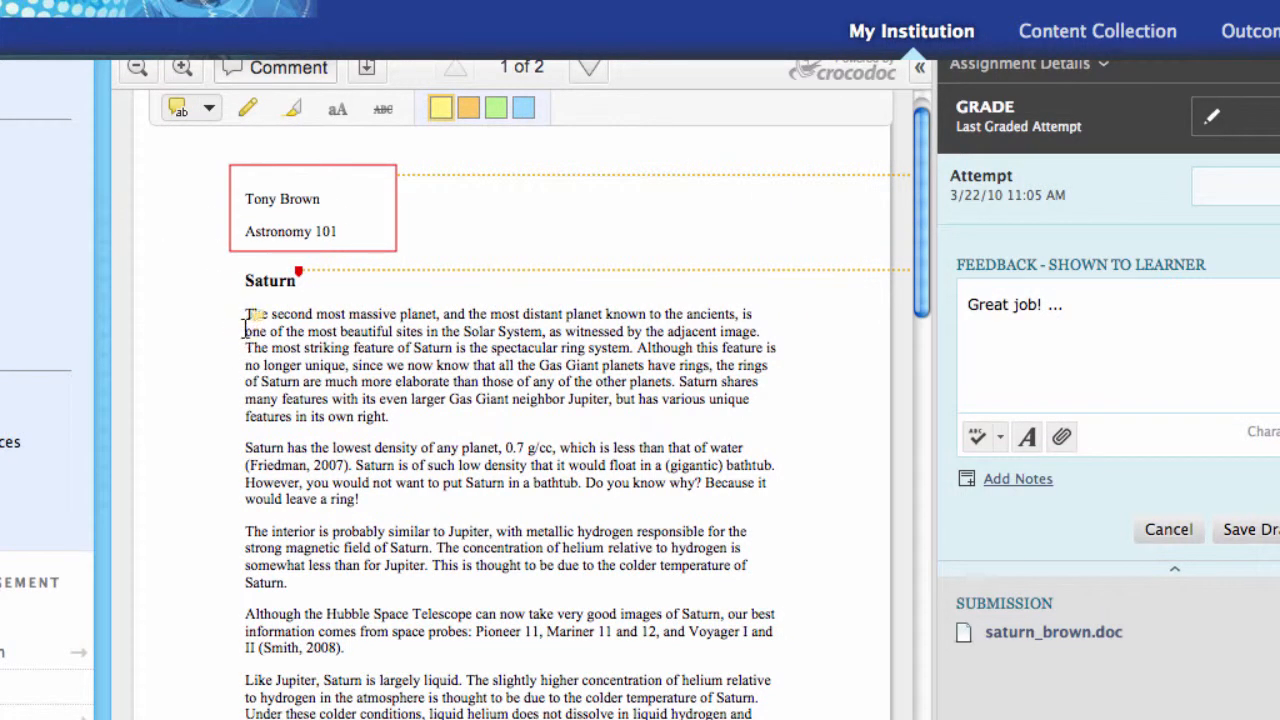
{"action": "left_click_drag", "start_coordinate": [246, 322], "coordinate": [641, 350]}
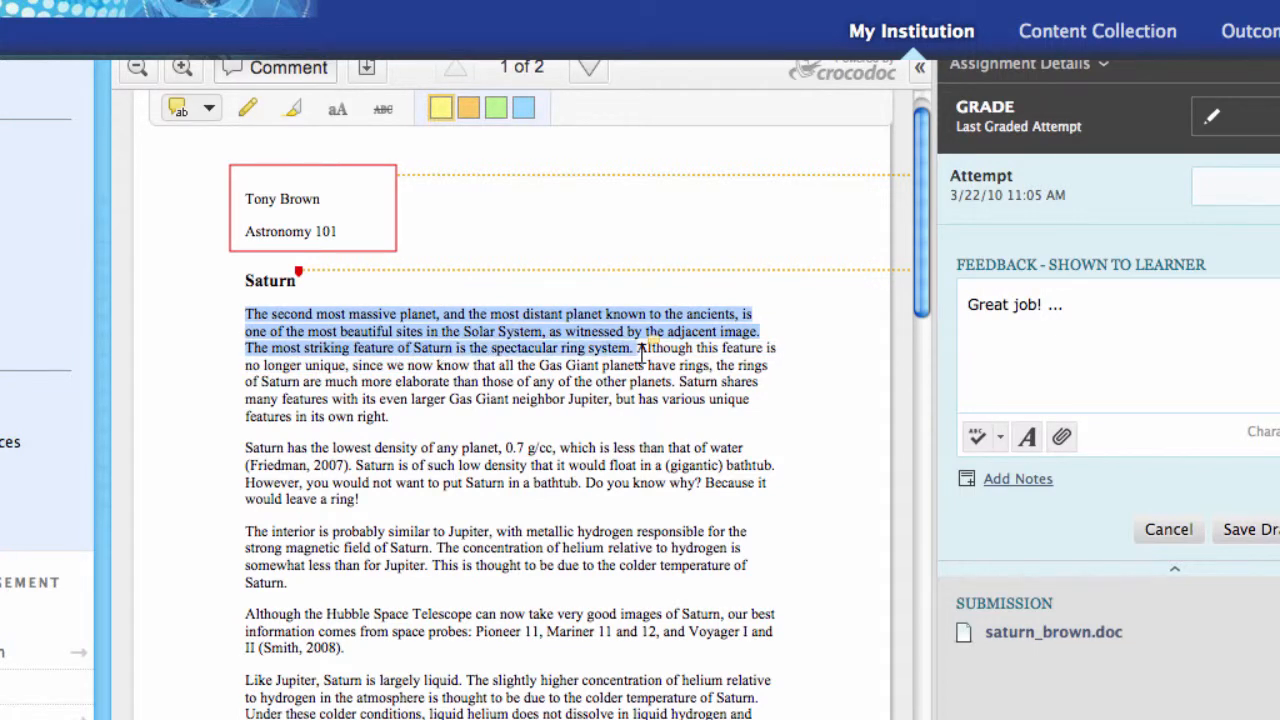
{"action": "type", "text": "needs more info"}
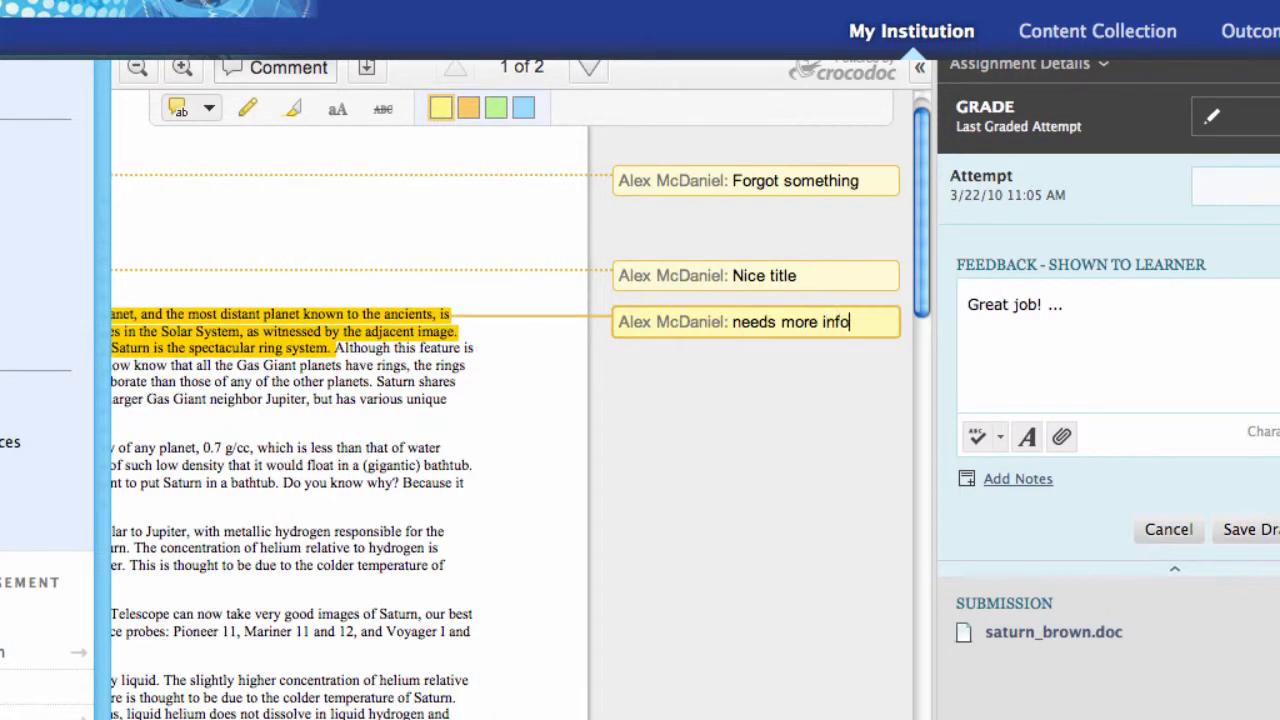
{"action": "left_click", "coordinate": [708, 712]}
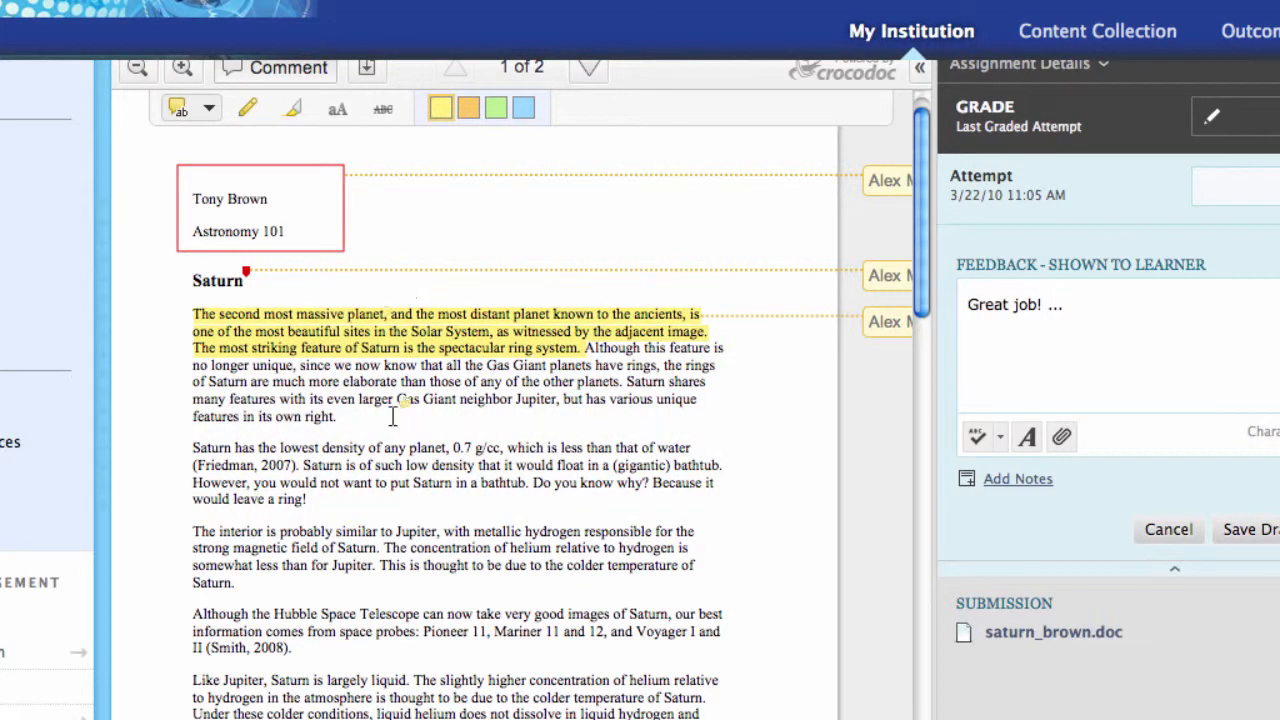
Draw a red freehand cross over the second paragraph, which begins "Saturn has the lowest density of any planet"
{"action": "left_click", "coordinate": [247, 108]}
{"action": "left_click", "coordinate": [466, 110]}
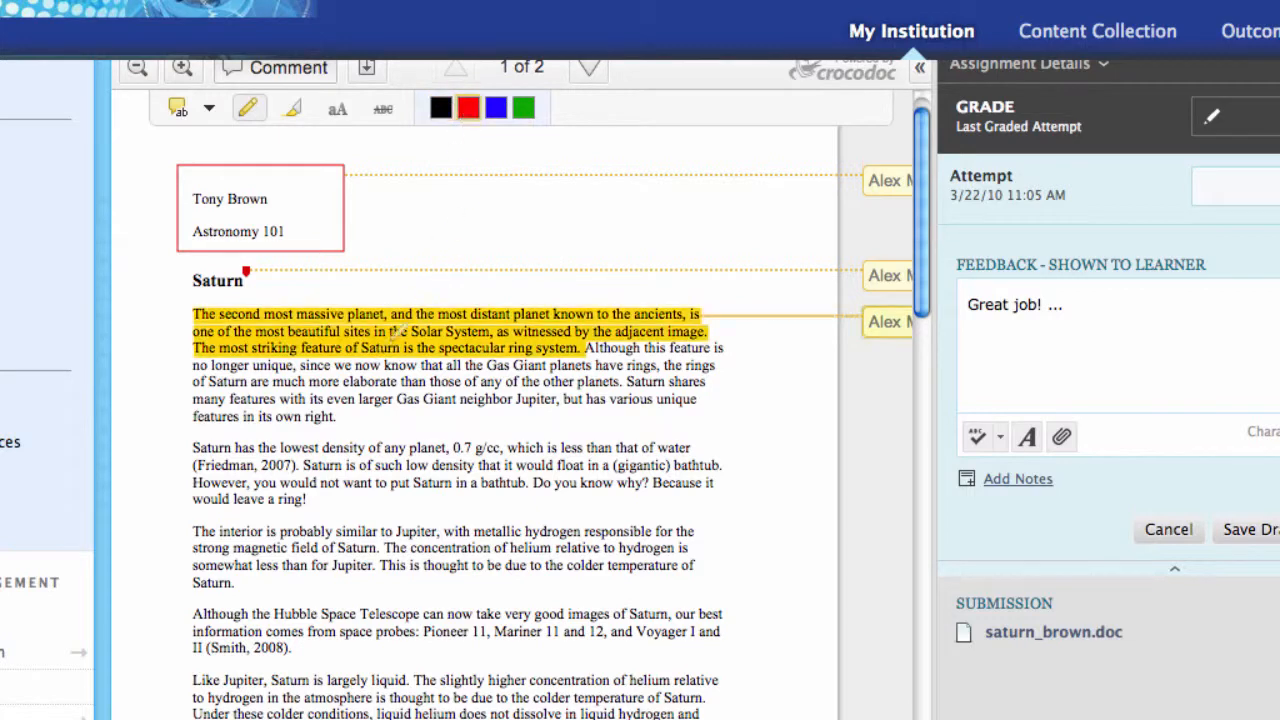
{"action": "mouse_move", "coordinate": [195, 449]}
{"action": "left_mouse_down"}
{"action": "mouse_move", "coordinate": [290, 478]}
{"action": "mouse_move", "coordinate": [567, 512]}
{"action": "left_mouse_up"}
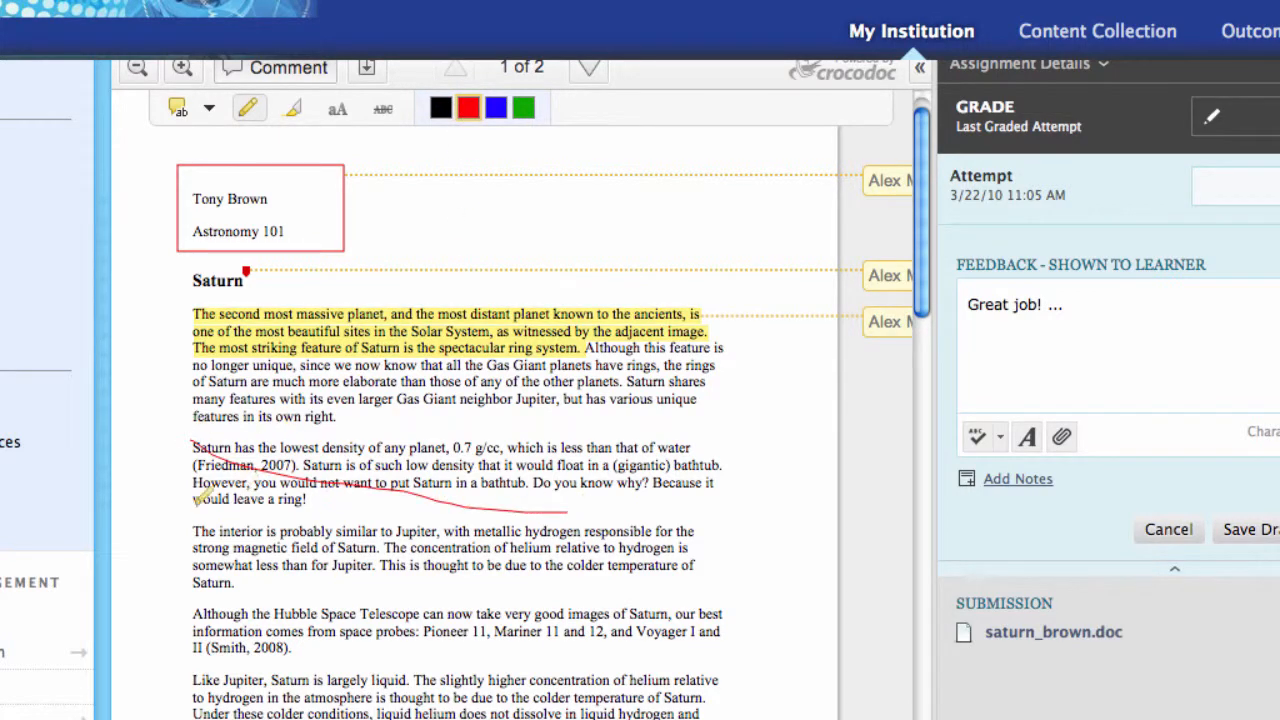
{"action": "left_click_drag", "start_coordinate": [197, 503], "coordinate": [520, 448]}
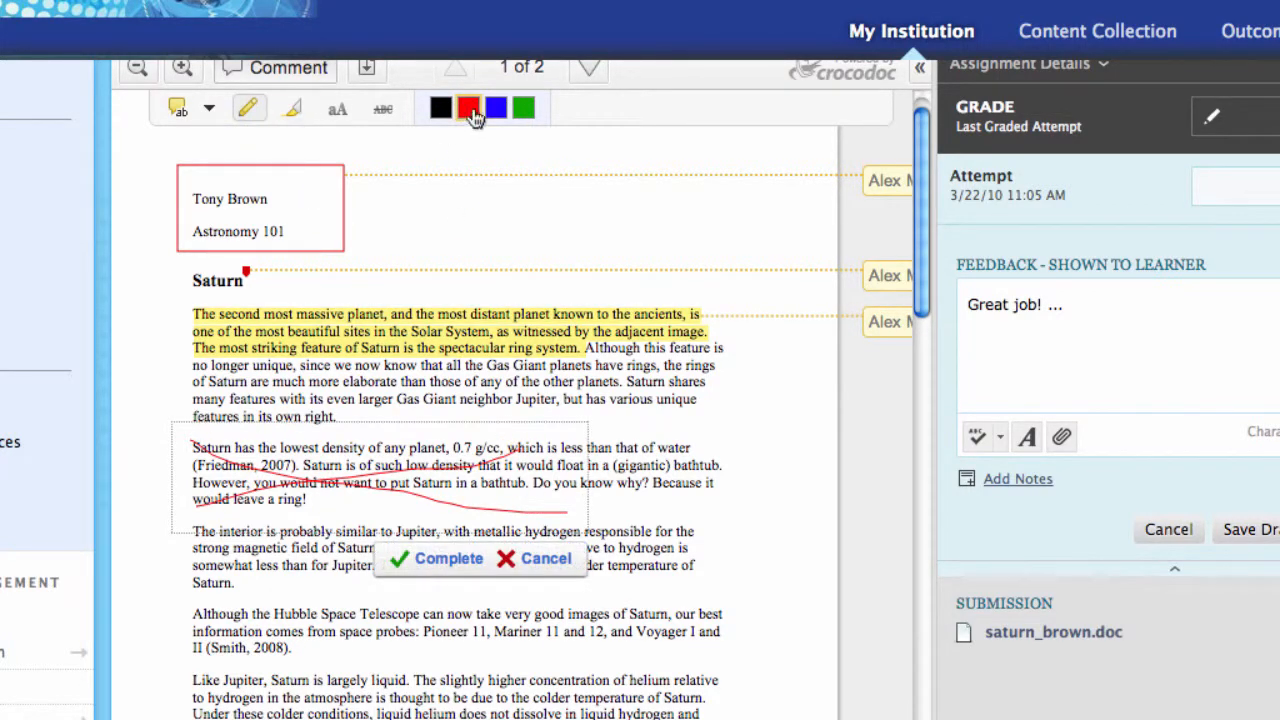
Highlight the paragraph beginning "The interior is probably similar to Jupiter" in blue and place a red 10pt text annotation "Text...." just below it
{"action": "left_click", "coordinate": [293, 108]}
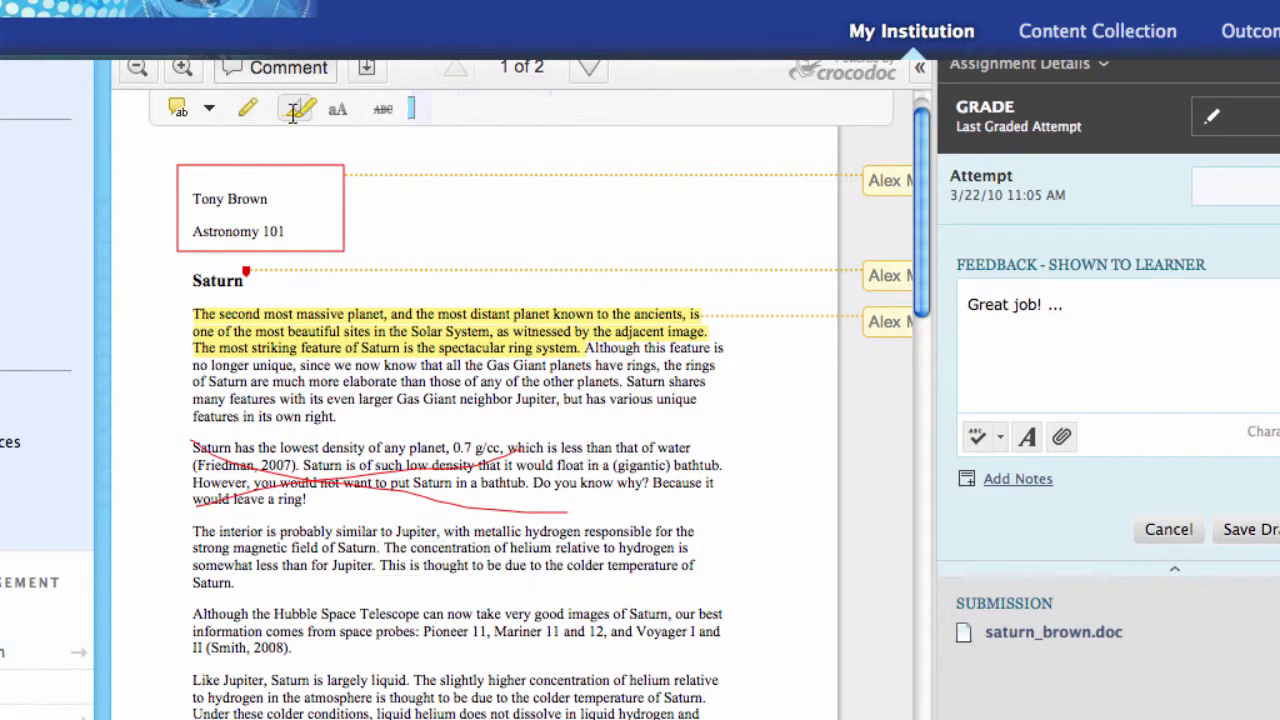
{"action": "left_click", "coordinate": [523, 107]}
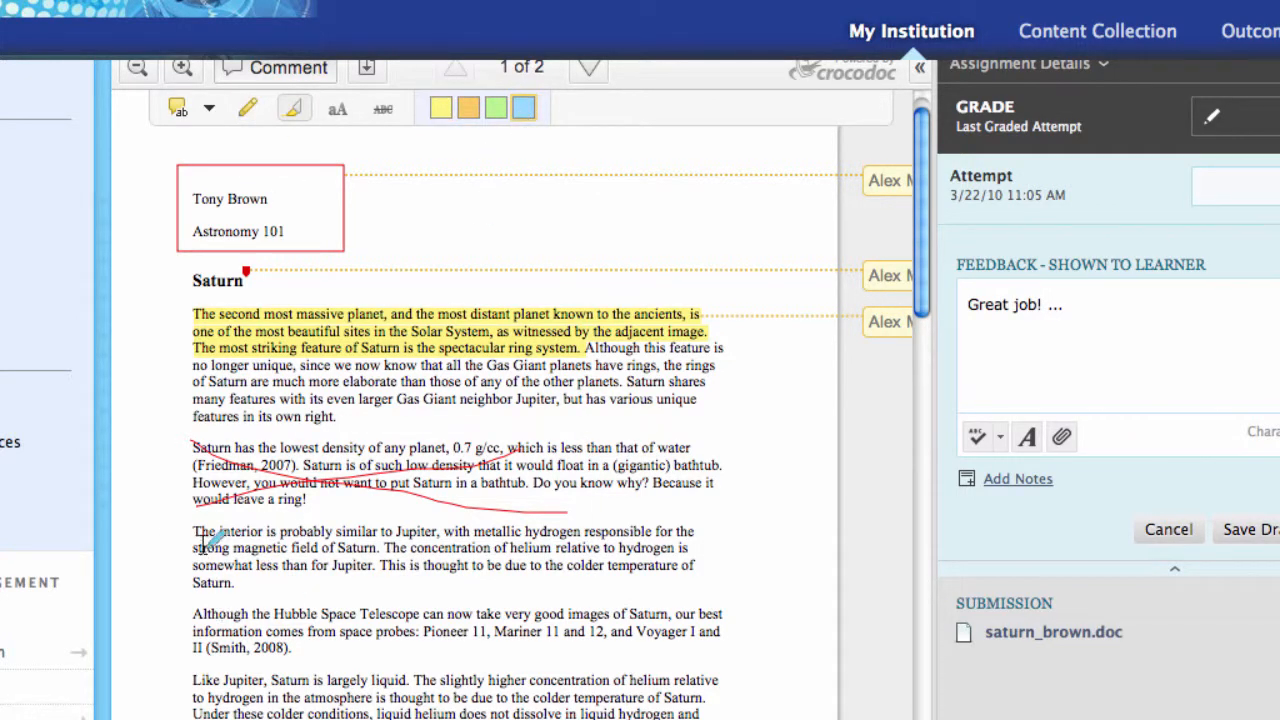
{"action": "left_click_drag", "start_coordinate": [197, 531], "coordinate": [235, 583]}
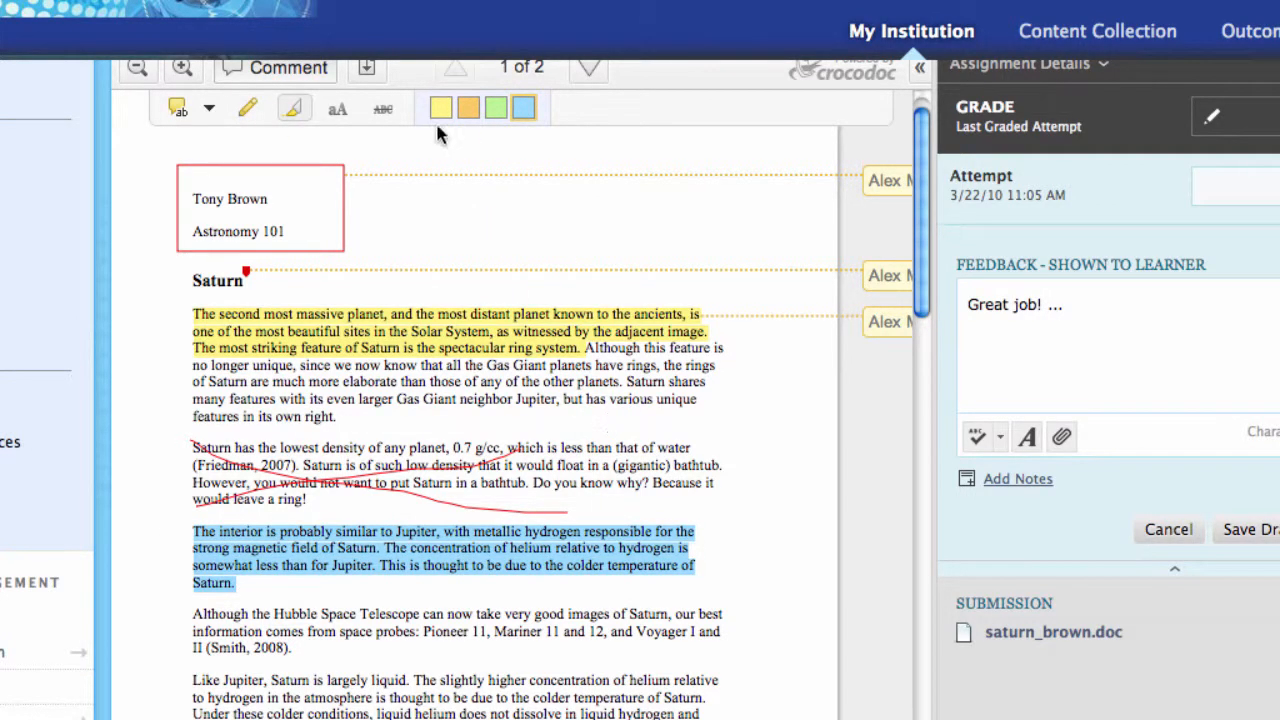
{"action": "left_click", "coordinate": [337, 110]}
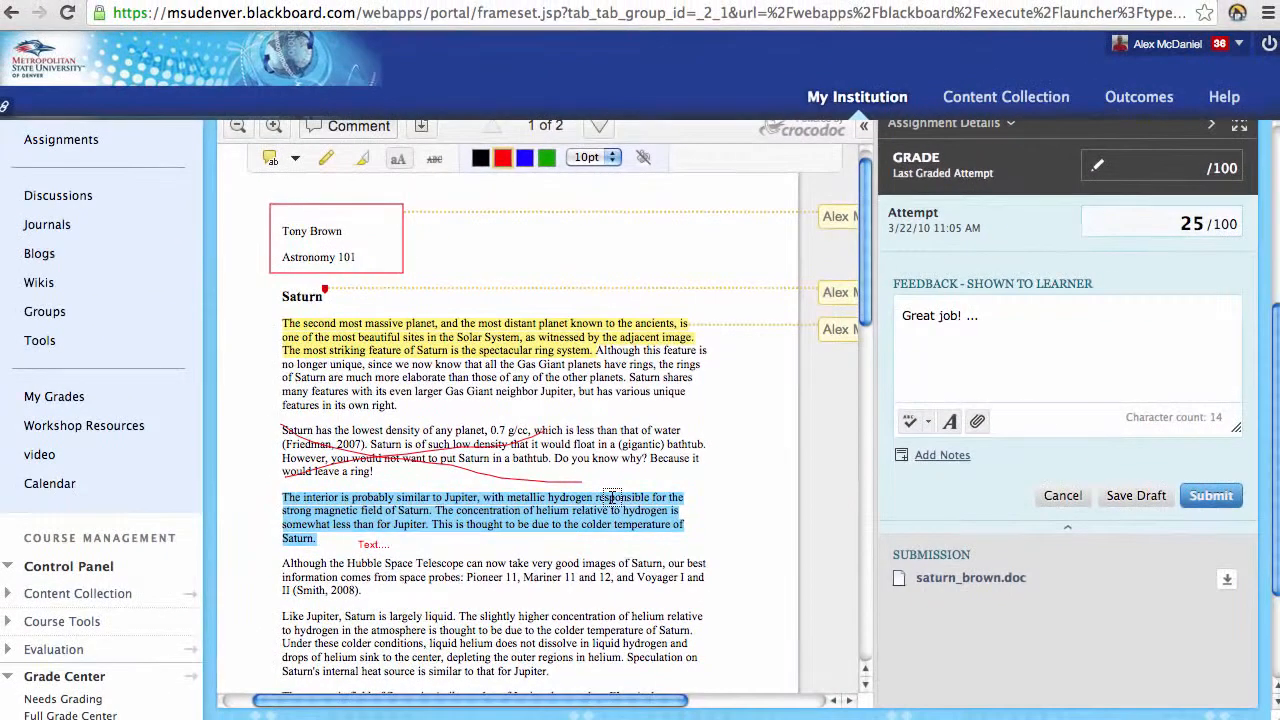
Show the private grading notes and the feedback file attachment options, and submit the attempt's grade
{"action": "left_click", "coordinate": [942, 455]}
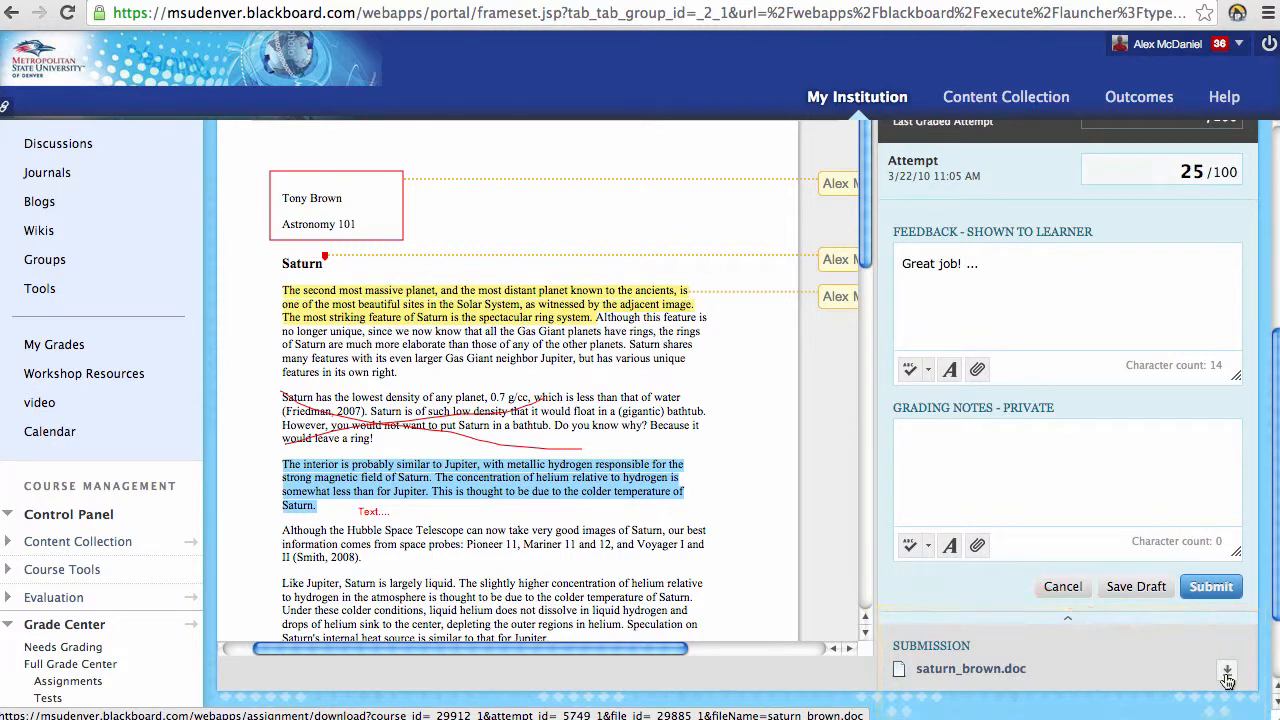
{"action": "scroll", "coordinate": [1180, 610], "scroll_direction": "up", "scroll_amount": 1}
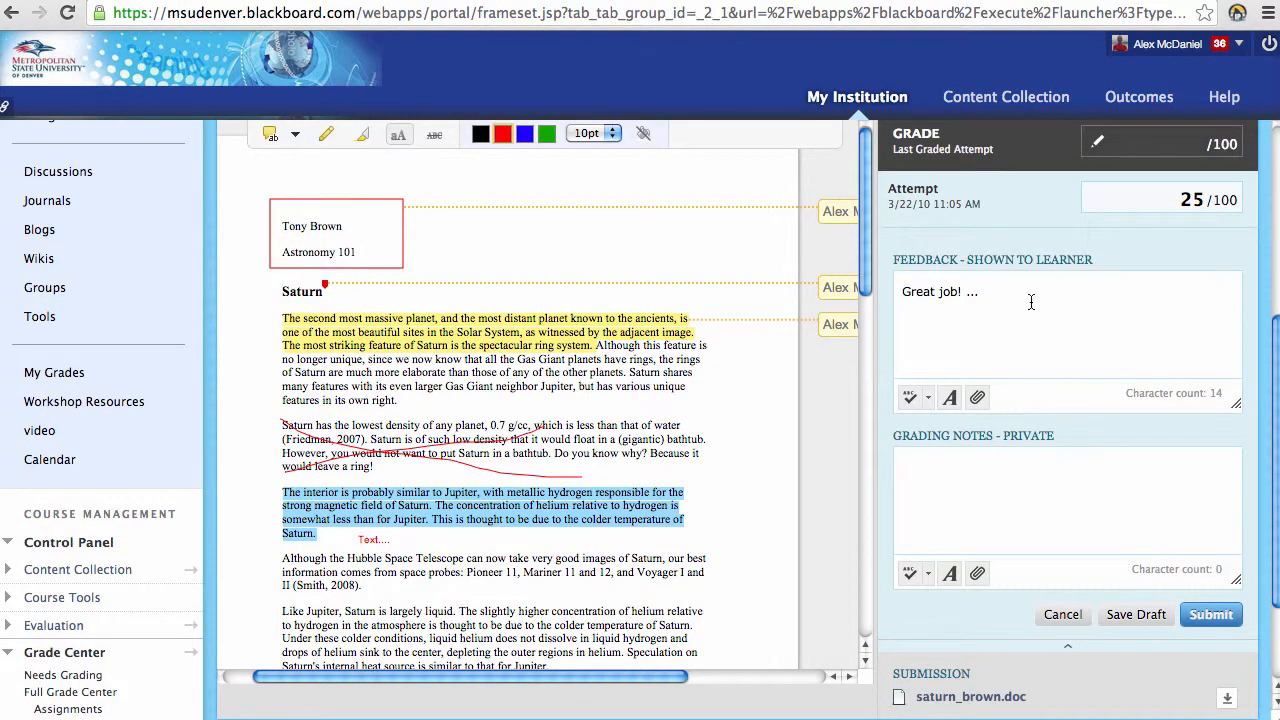
{"action": "left_click", "coordinate": [978, 400]}
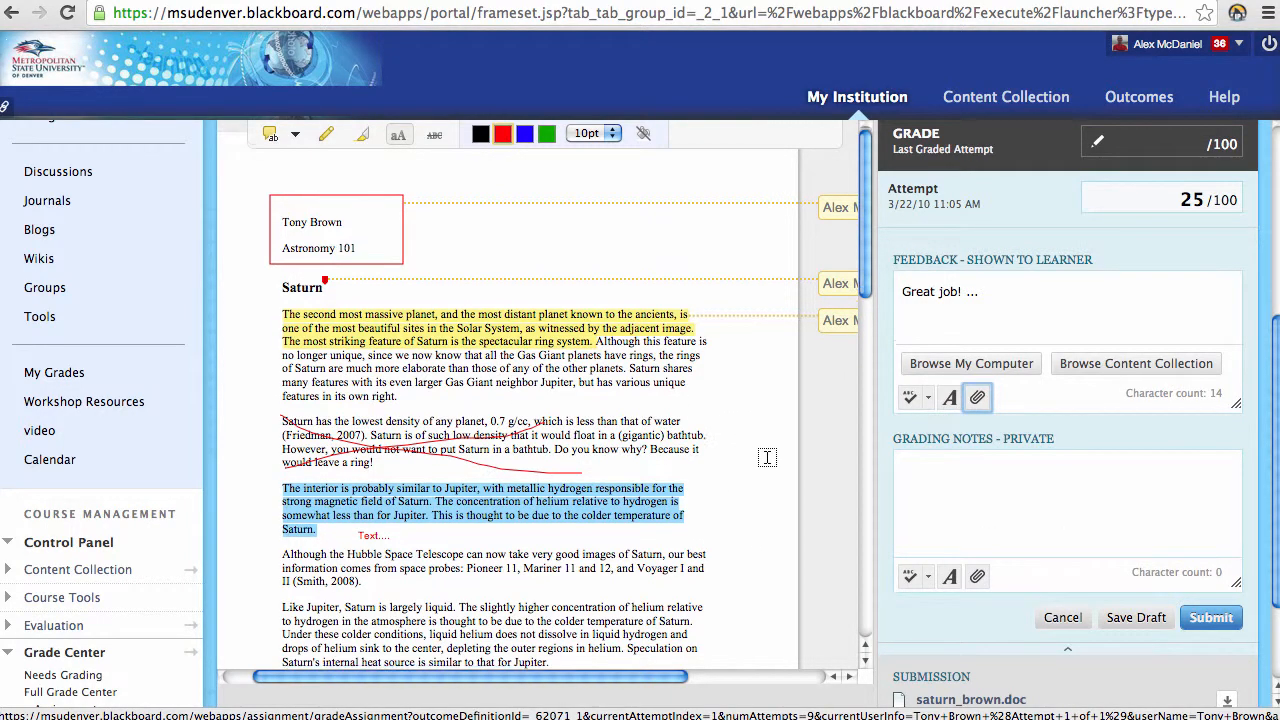
{"action": "scroll", "coordinate": [1110, 595], "scroll_direction": "down", "scroll_amount": 2}
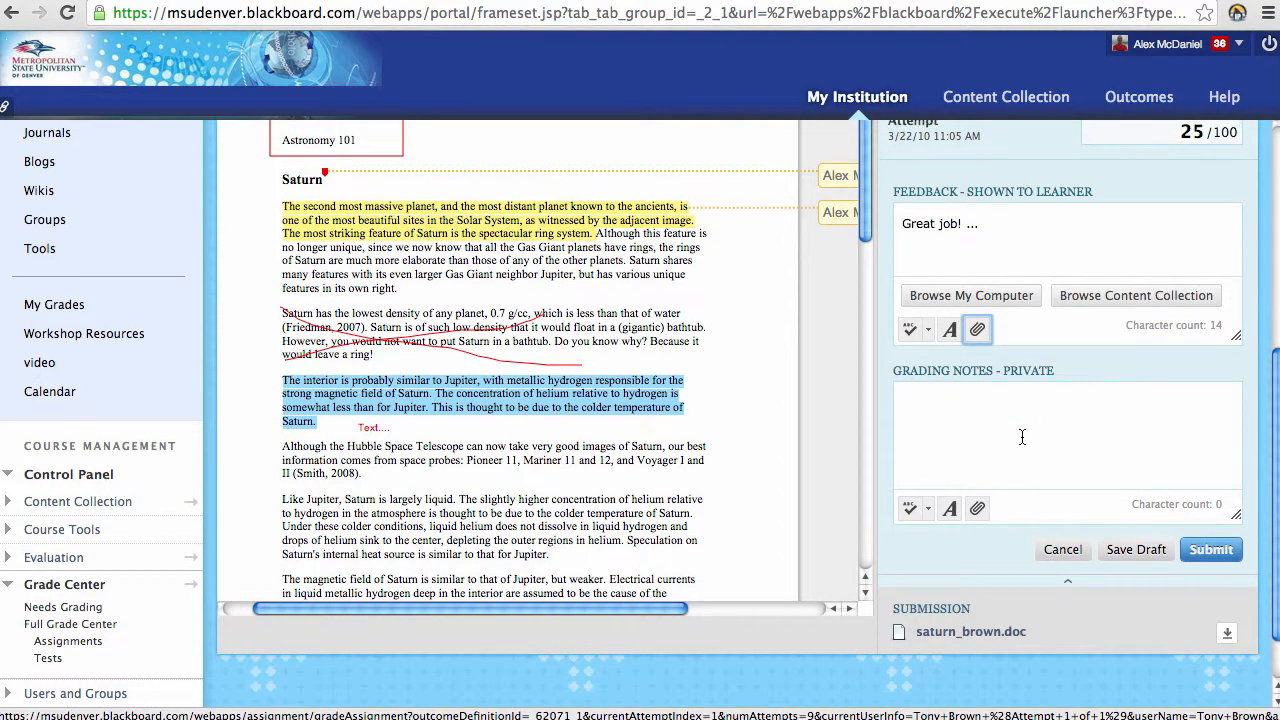
{"action": "scroll", "coordinate": [1022, 437], "scroll_direction": "up", "scroll_amount": 1}
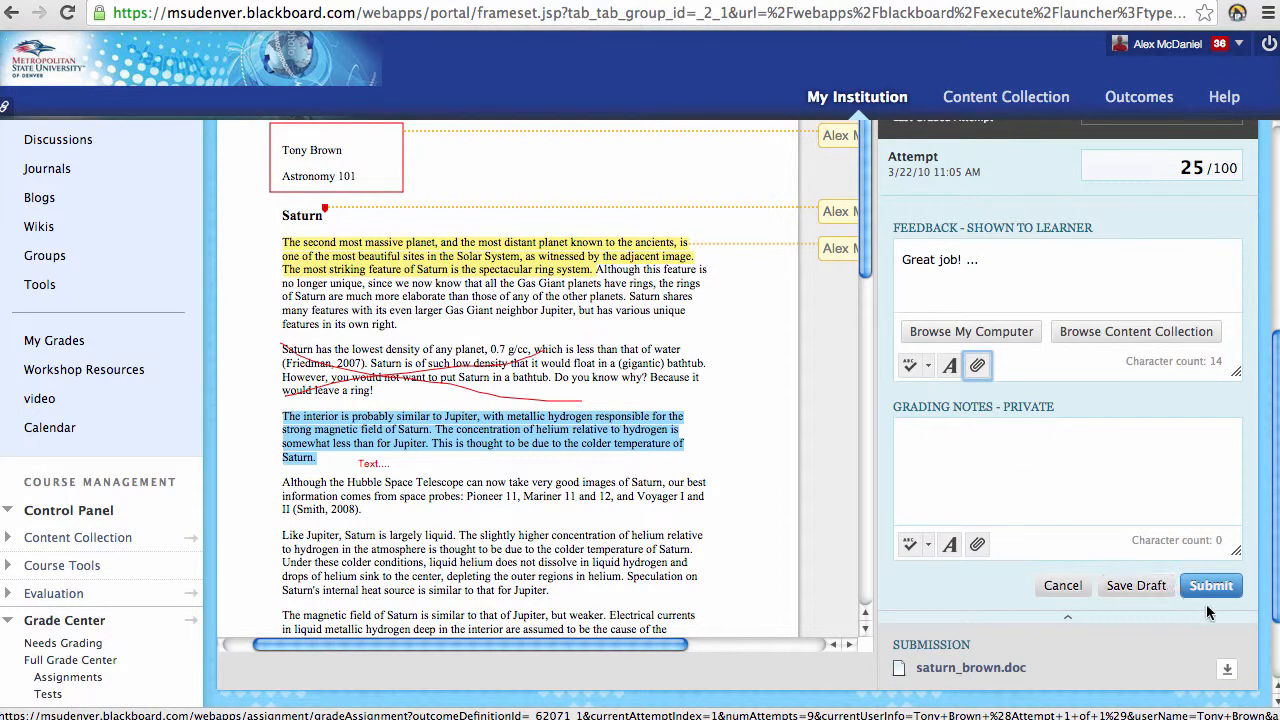
{"action": "scroll", "coordinate": [995, 416], "scroll_direction": "up", "scroll_amount": 1}
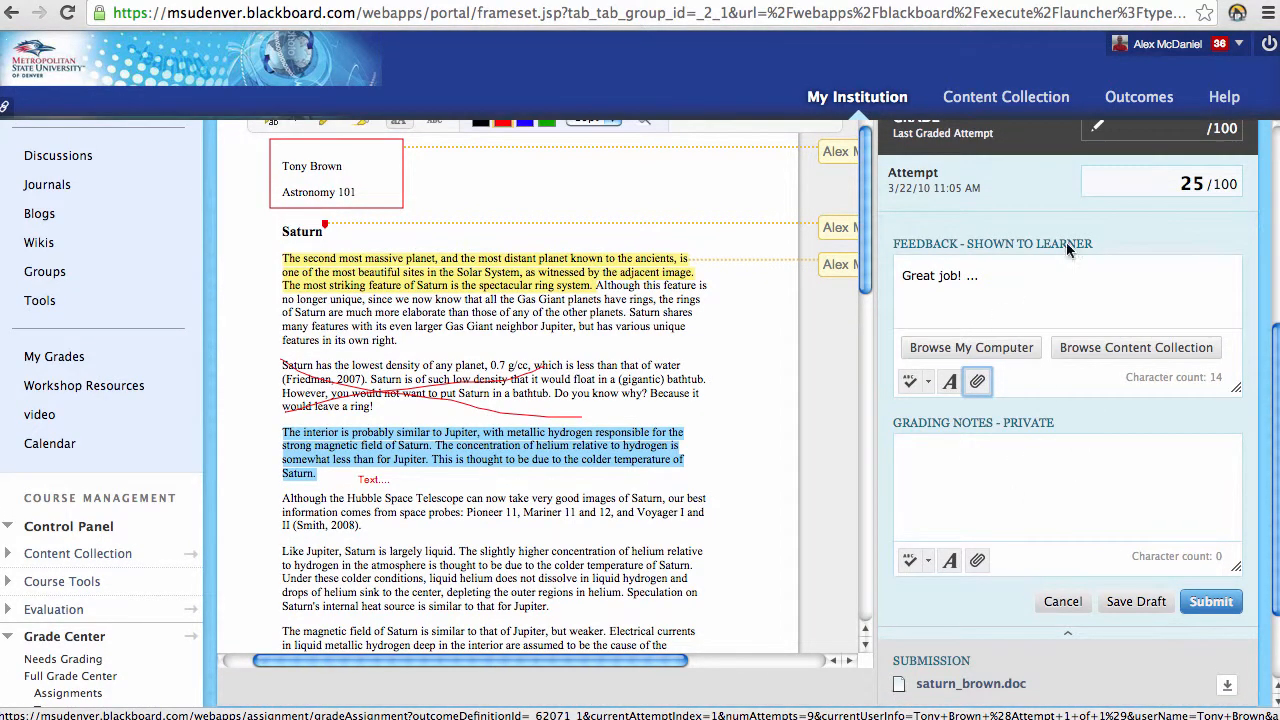
{"action": "left_click", "coordinate": [1210, 602]}
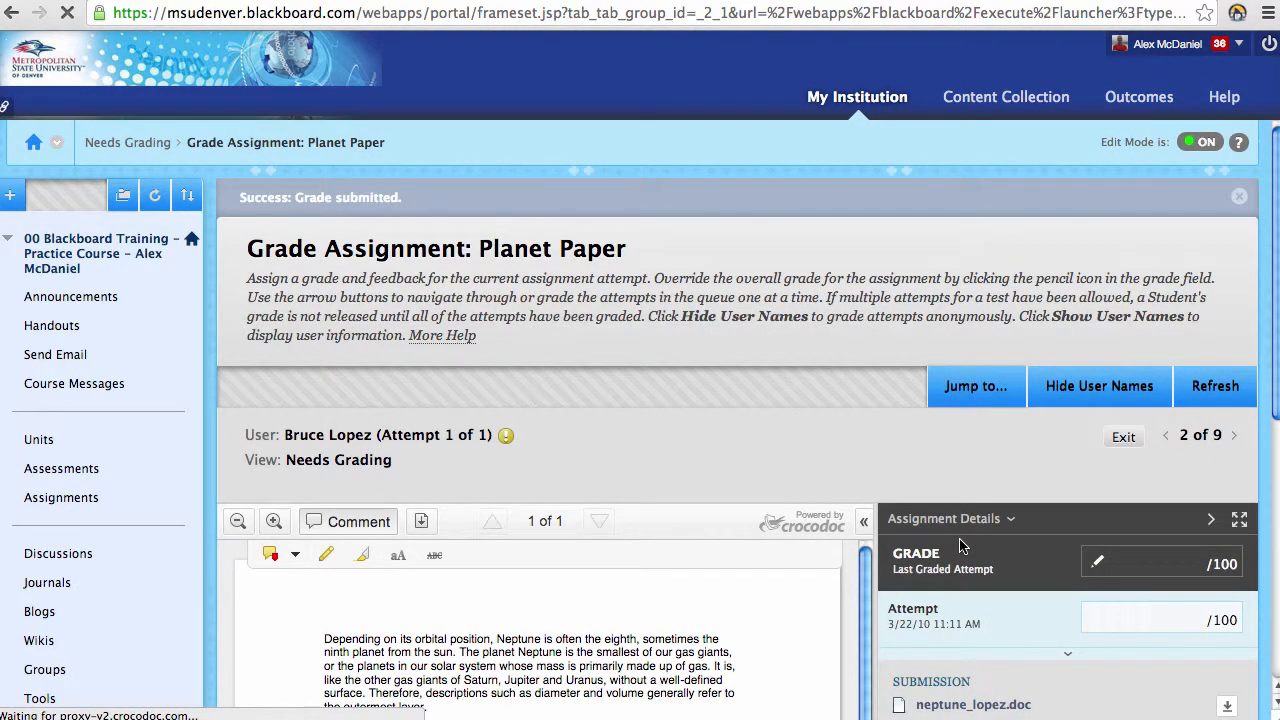
Look over the next Planet Paper submission in the queue, the Neptune paper neptune_lopez.doc, and its grading area
{"action": "scroll", "coordinate": [840, 500], "scroll_direction": "down", "scroll_amount": 5}
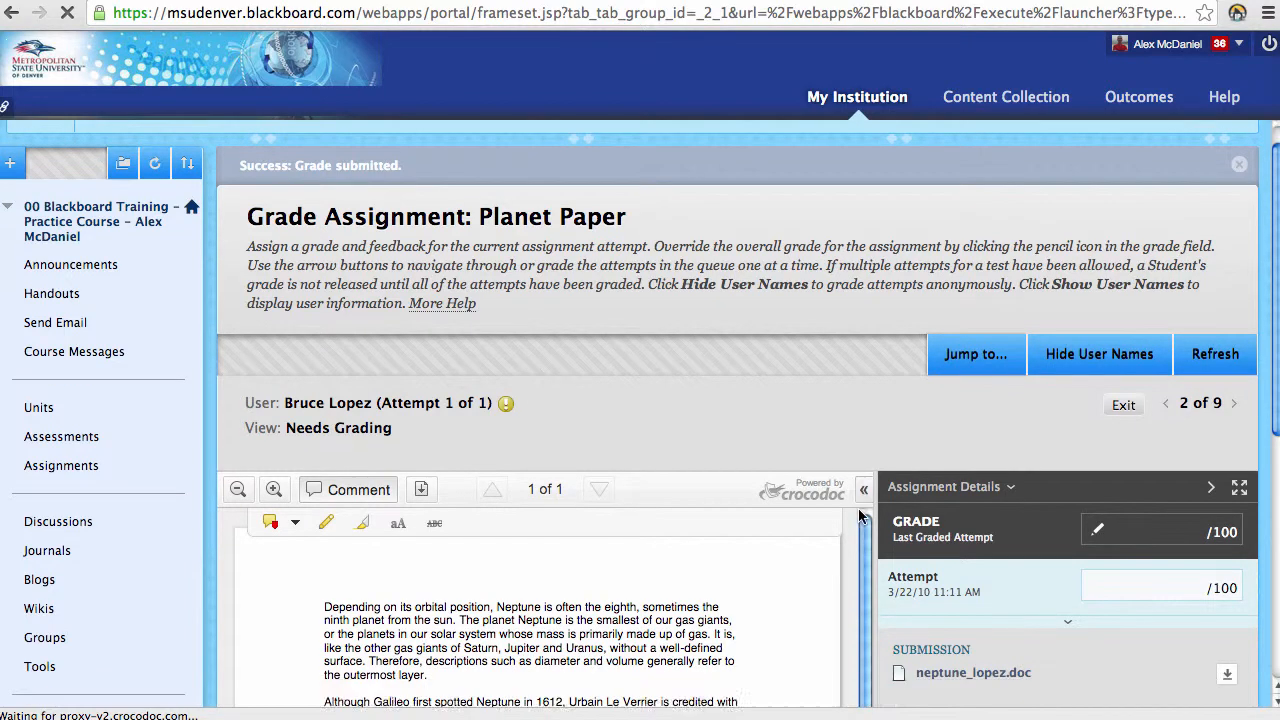
{"action": "scroll", "coordinate": [906, 545], "scroll_direction": "down", "scroll_amount": 4}
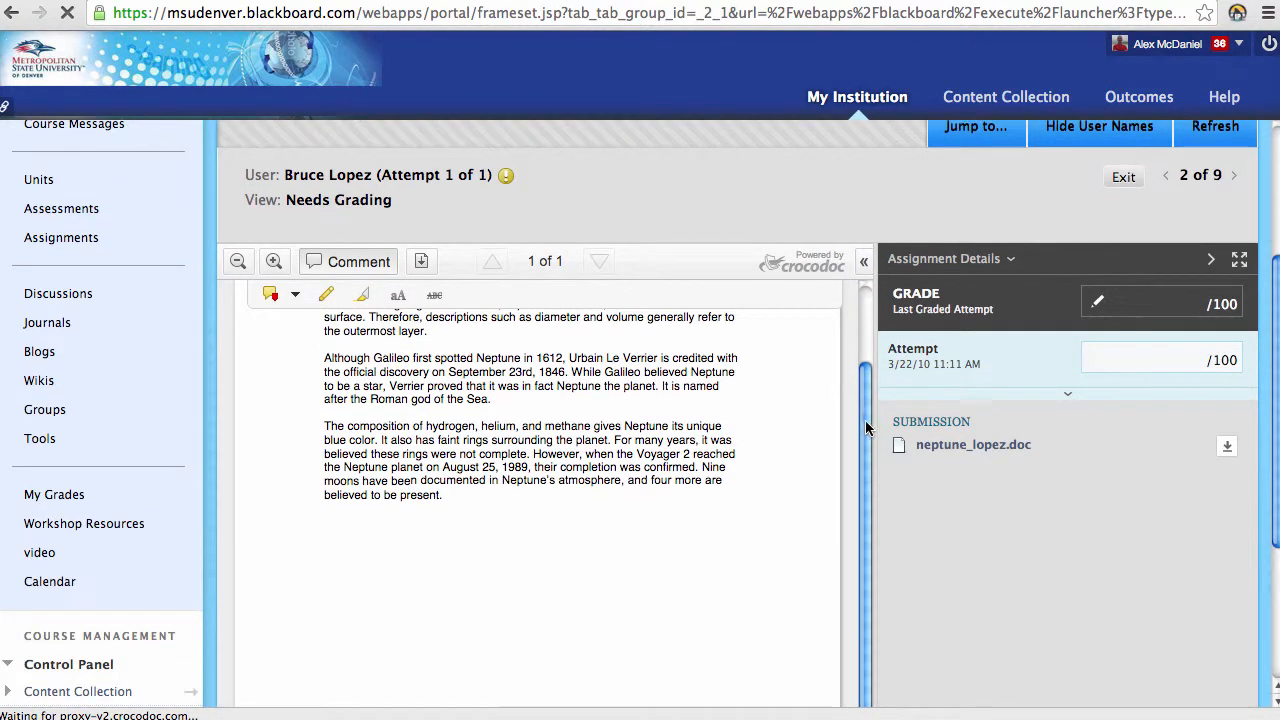
{"action": "left_click_drag", "start_coordinate": [870, 428], "coordinate": [880, 345]}
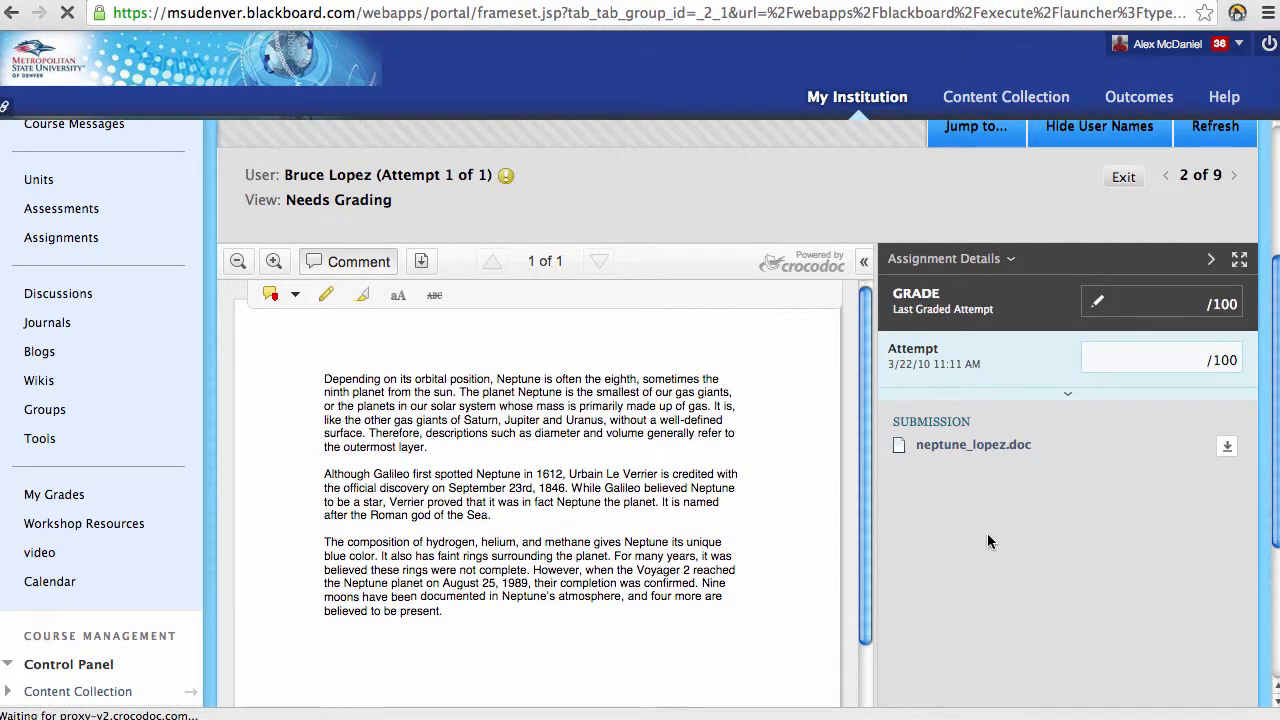
{"action": "left_click", "coordinate": [926, 454]}
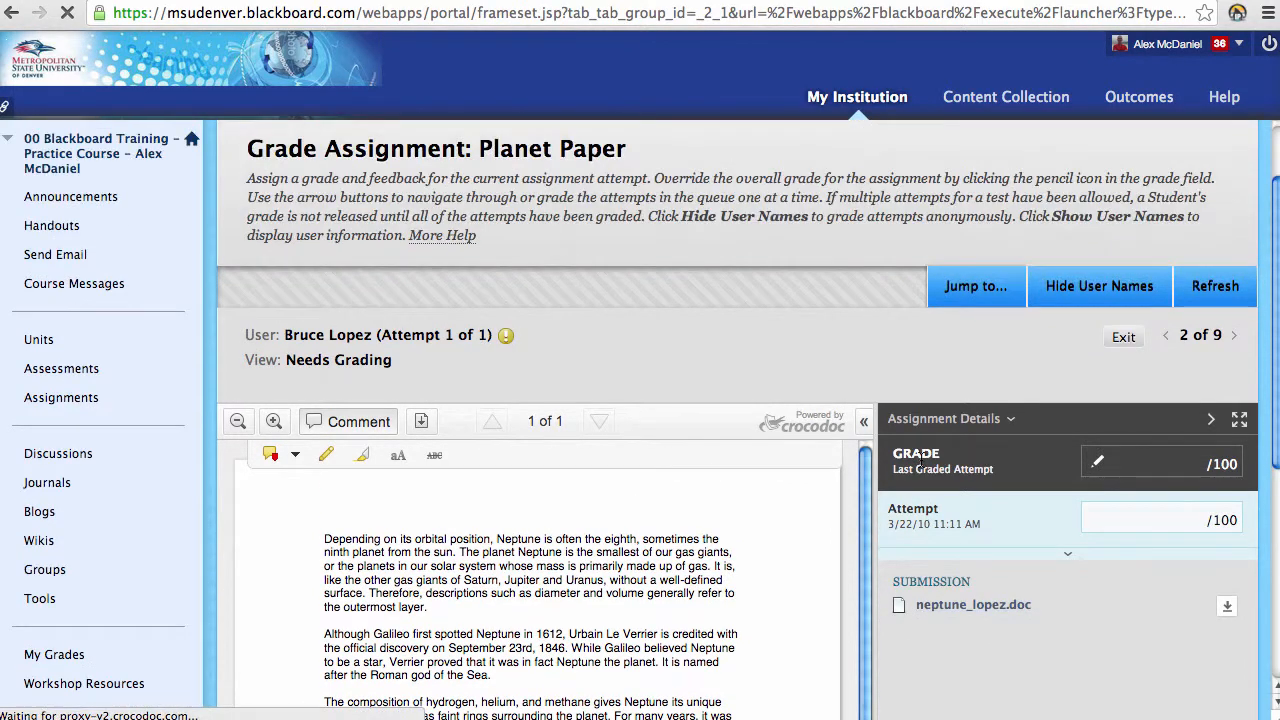
Leave the Neptune submission, open the Full Grade Center and find the student rows under the Planet Paper column
{"action": "left_click", "coordinate": [12, 13]}
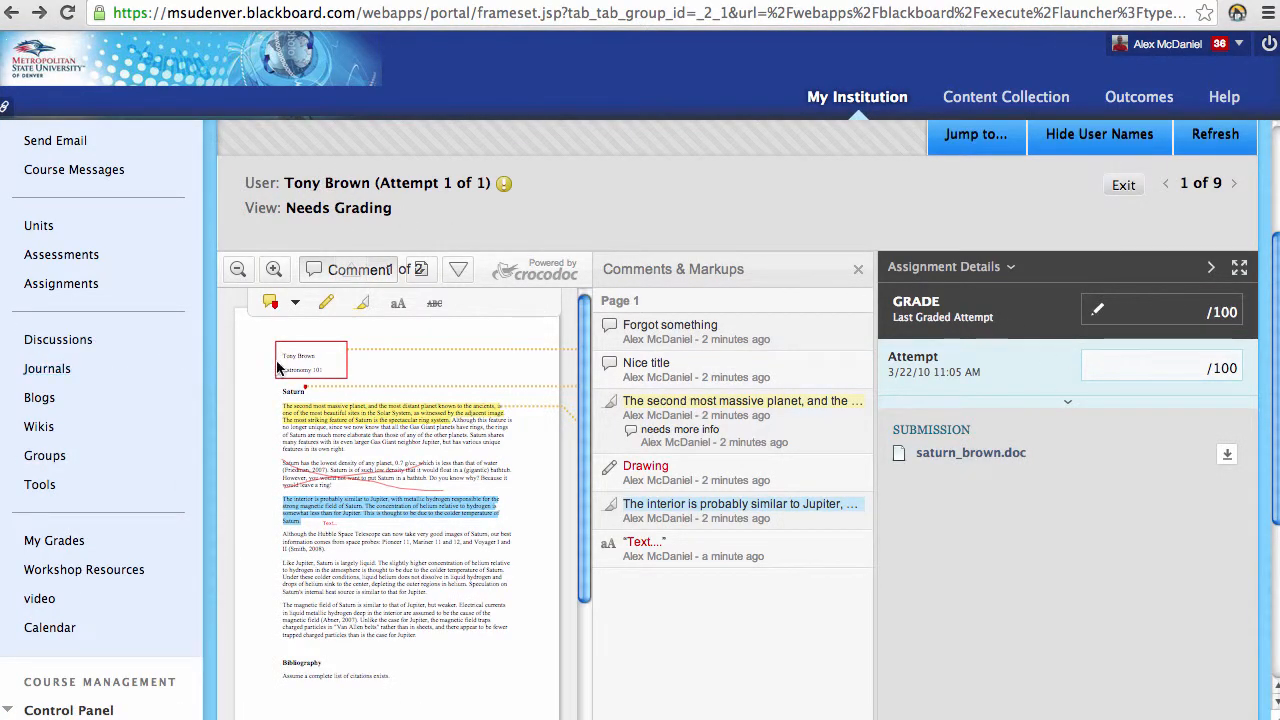
{"action": "scroll", "coordinate": [185, 420], "scroll_direction": "down", "scroll_amount": 5}
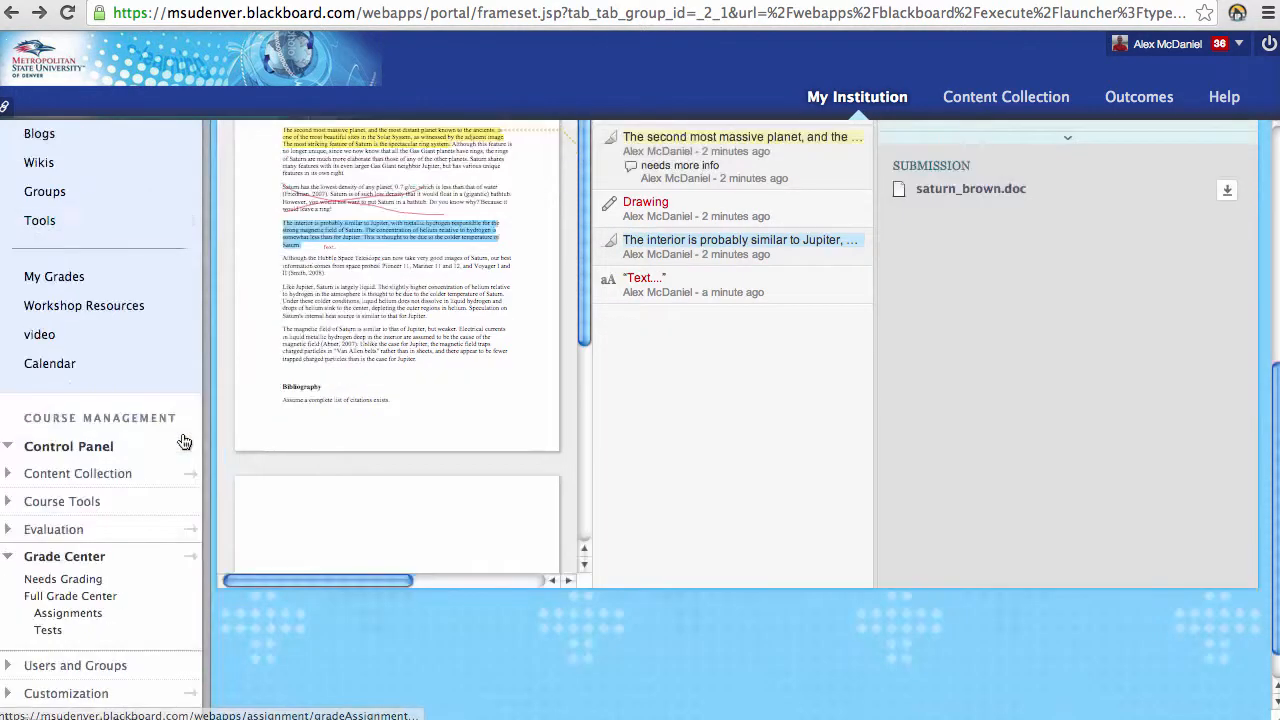
{"action": "left_click", "coordinate": [80, 602]}
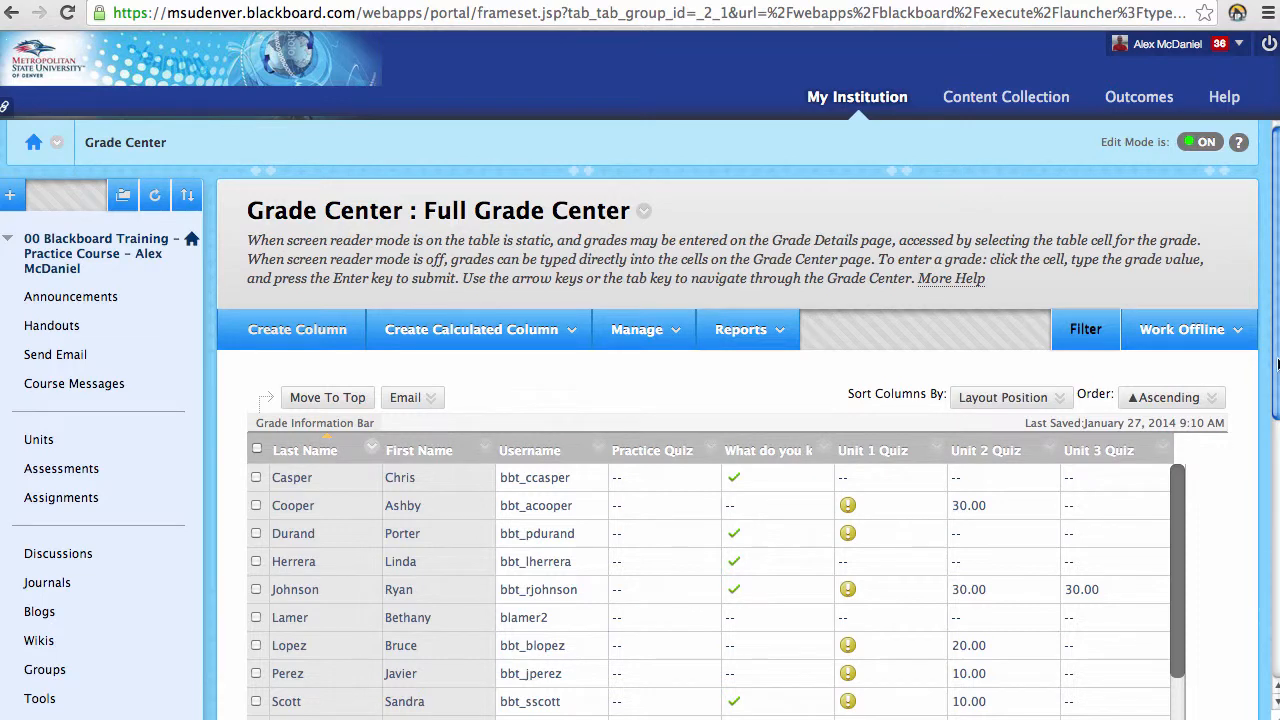
{"action": "left_click_drag", "start_coordinate": [1277, 365], "coordinate": [1268, 448]}
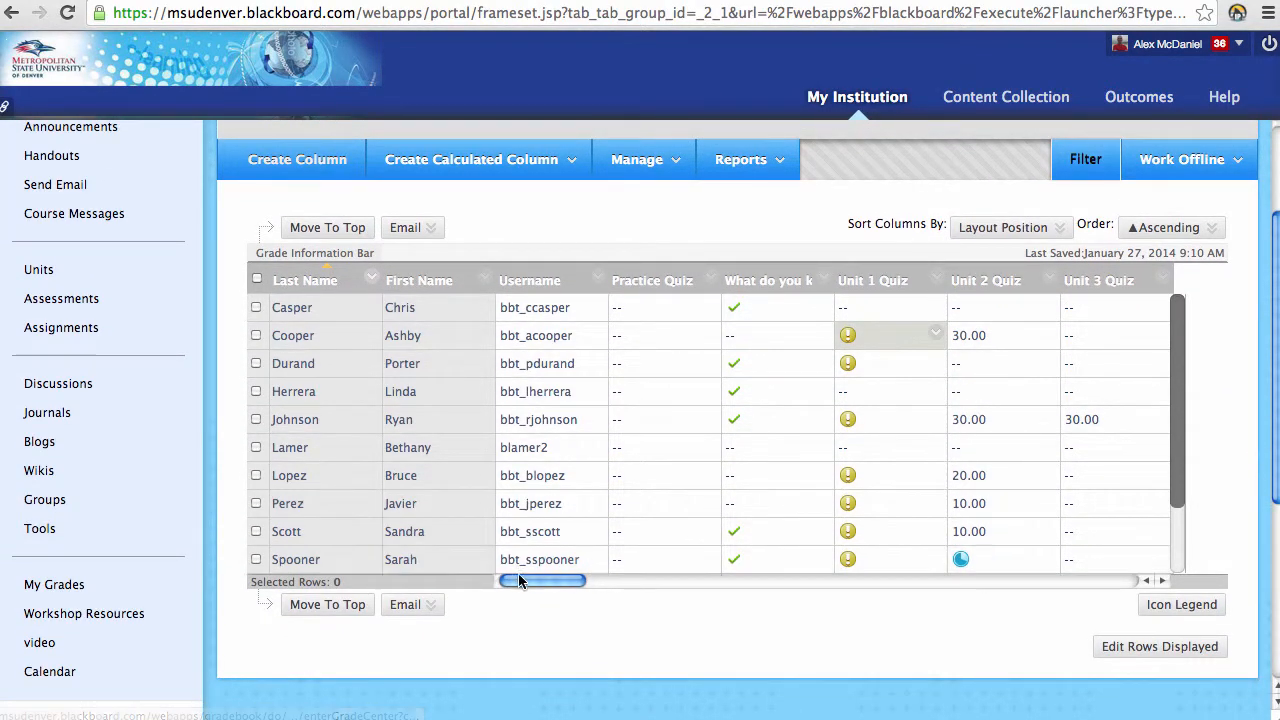
{"action": "left_click_drag", "start_coordinate": [519, 582], "coordinate": [764, 580]}
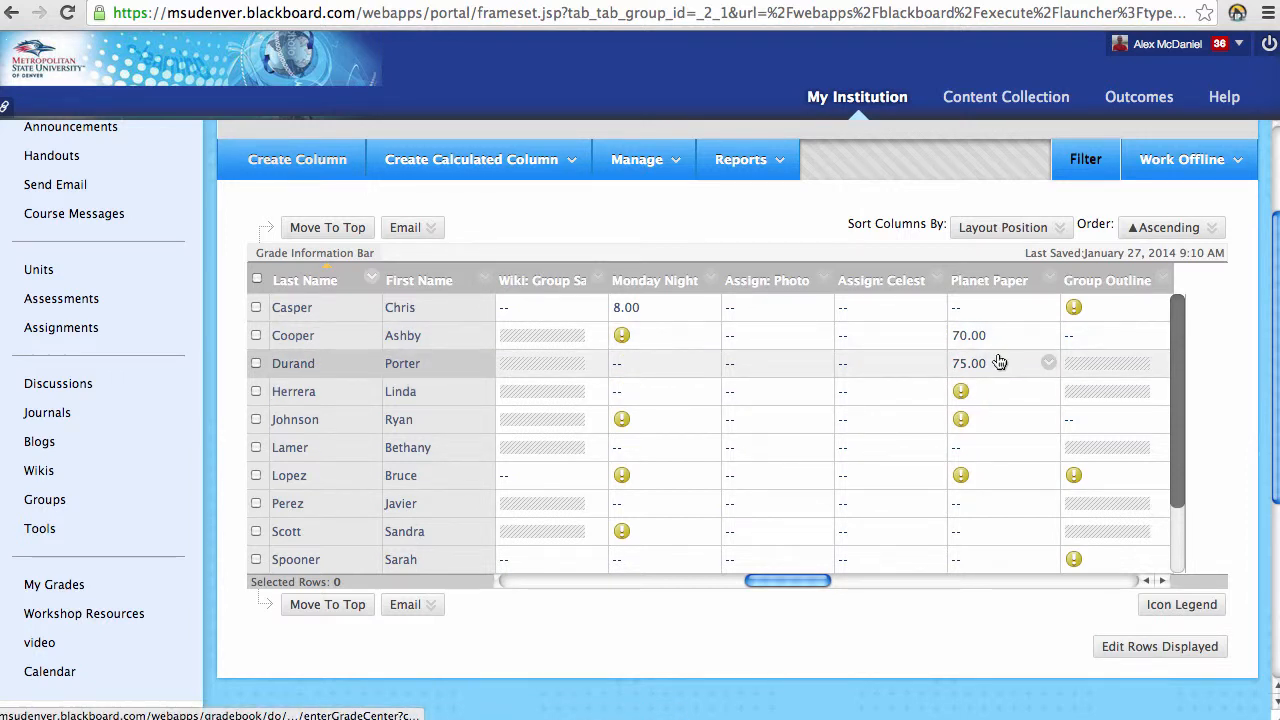
{"action": "left_click_drag", "start_coordinate": [1181, 334], "coordinate": [1184, 370]}
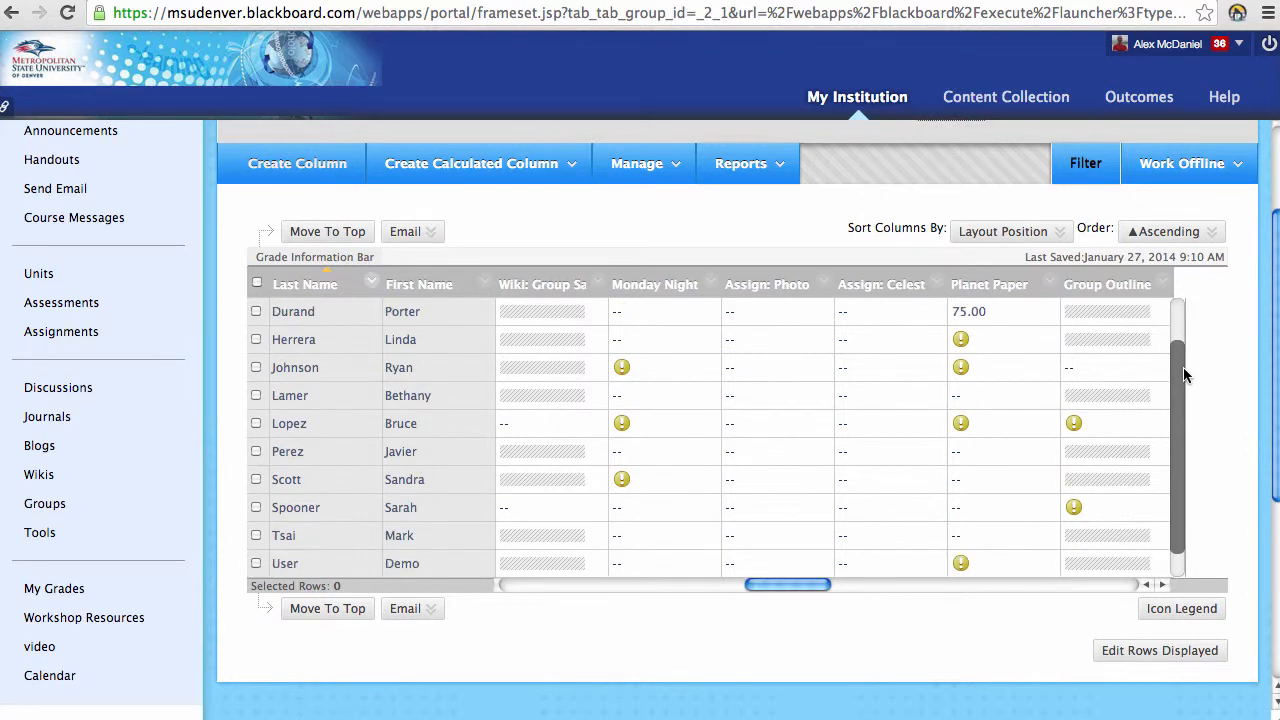
{"action": "scroll", "coordinate": [1184, 375], "scroll_direction": "up", "scroll_amount": 1}
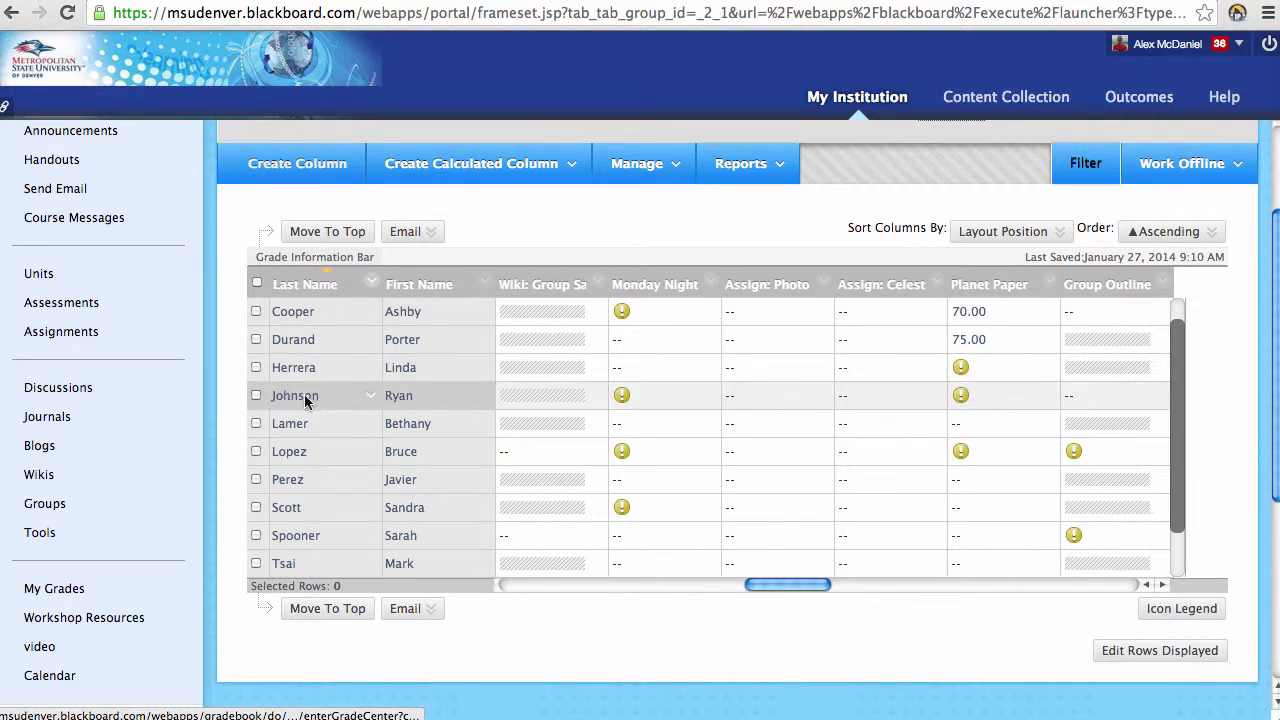
Try to enter a grade of 2 directly in the Planet Paper cell of the student with the 3/23/10 attempt
{"action": "left_click", "coordinate": [1049, 395]}
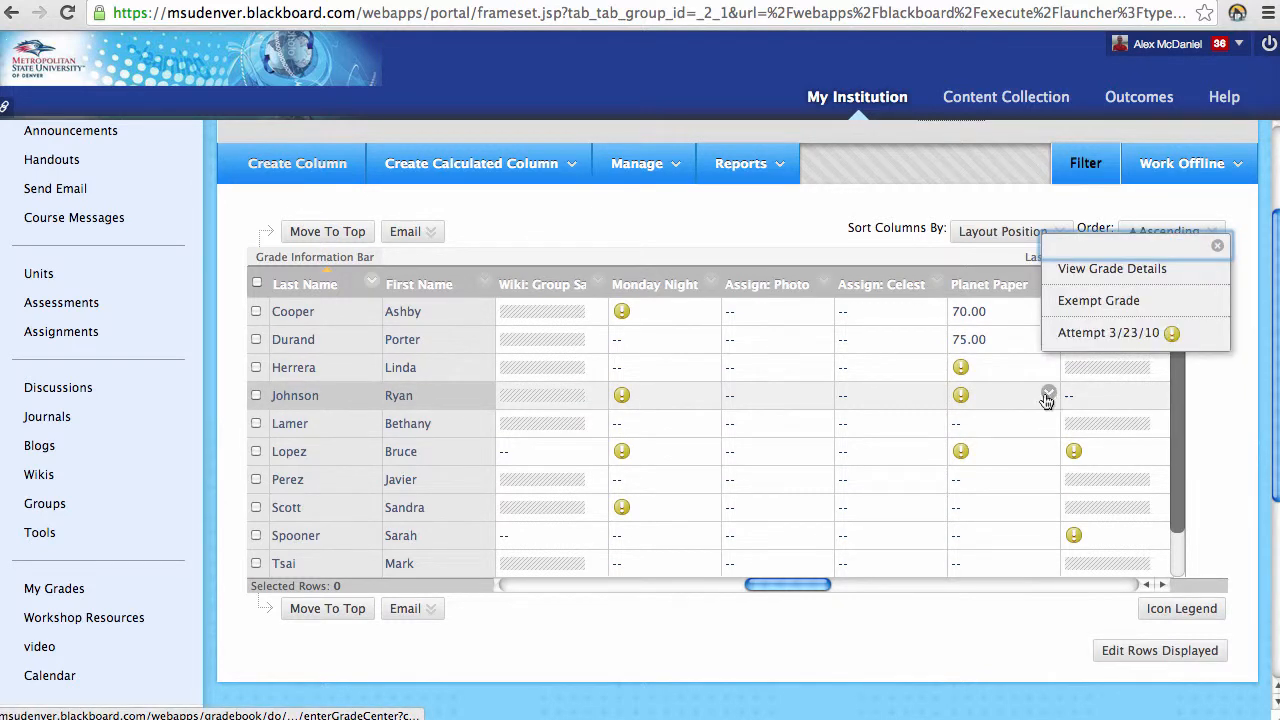
{"action": "left_click", "coordinate": [969, 401]}
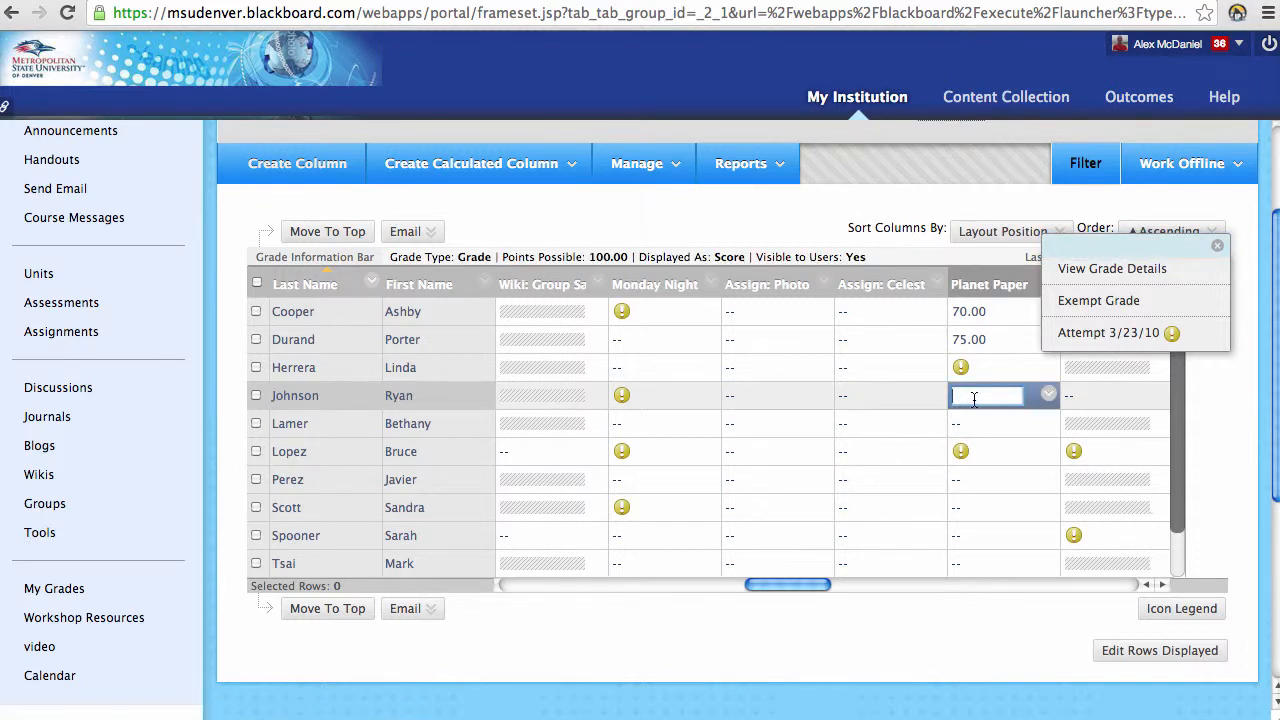
{"action": "type", "text": "2"}
{"action": "key", "text": "Return"}
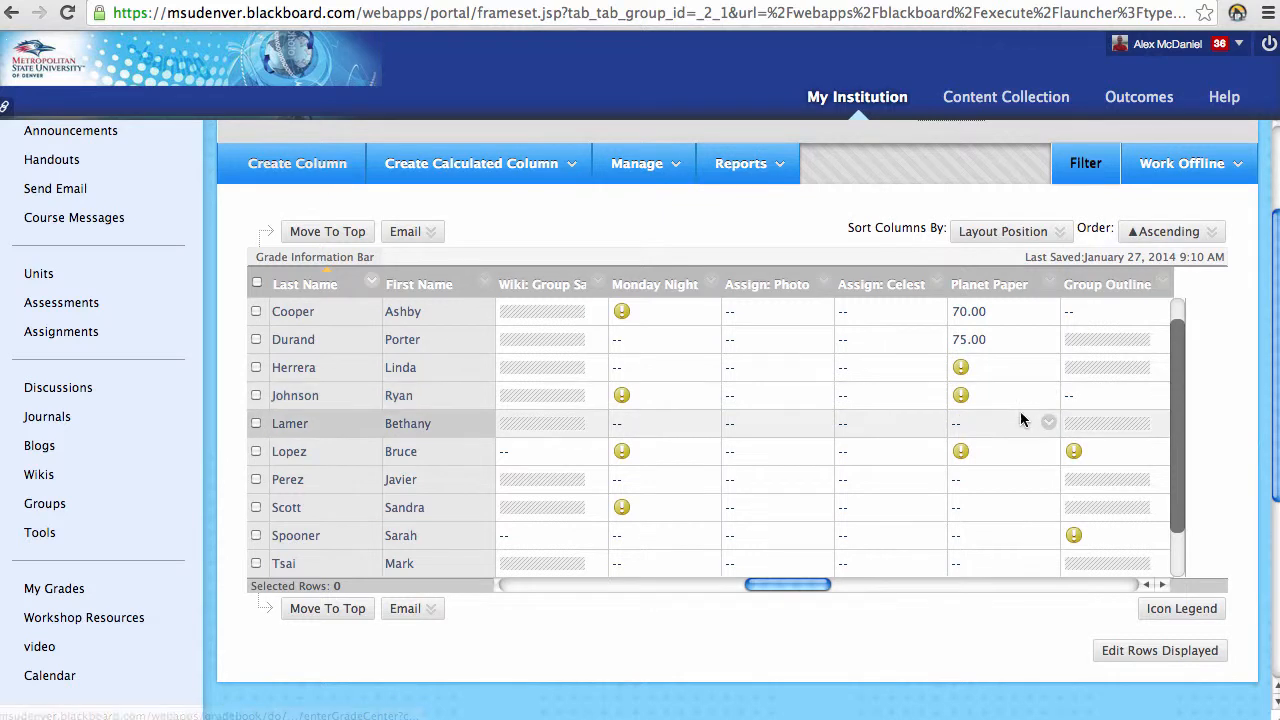
Open the same student's 3/23/10 Planet Paper attempt for grading from the Full Grade Center
{"action": "left_click", "coordinate": [1050, 396]}
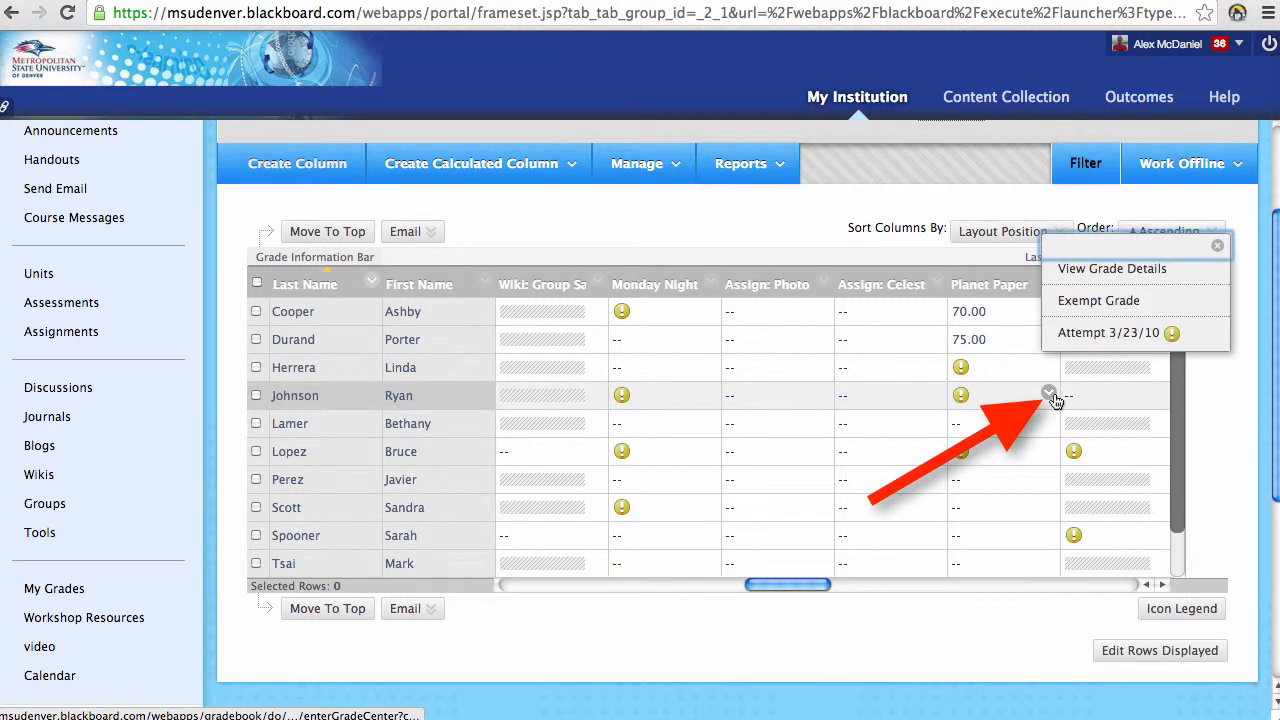
{"action": "left_click", "coordinate": [1088, 338]}
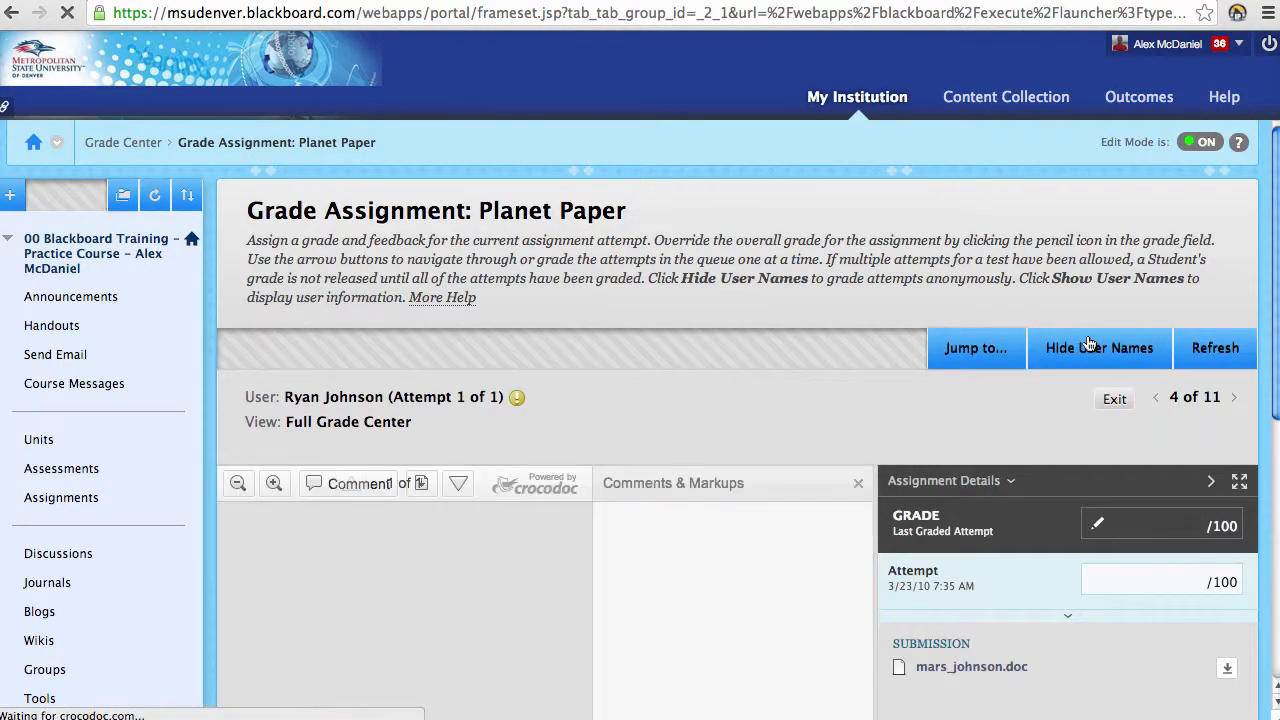
Grade the 3/23/10 Mars paper attempt 99 out of 100, add learner feedback beginning with "general", and submit it
{"action": "scroll", "coordinate": [706, 414], "scroll_direction": "down", "scroll_amount": 3}
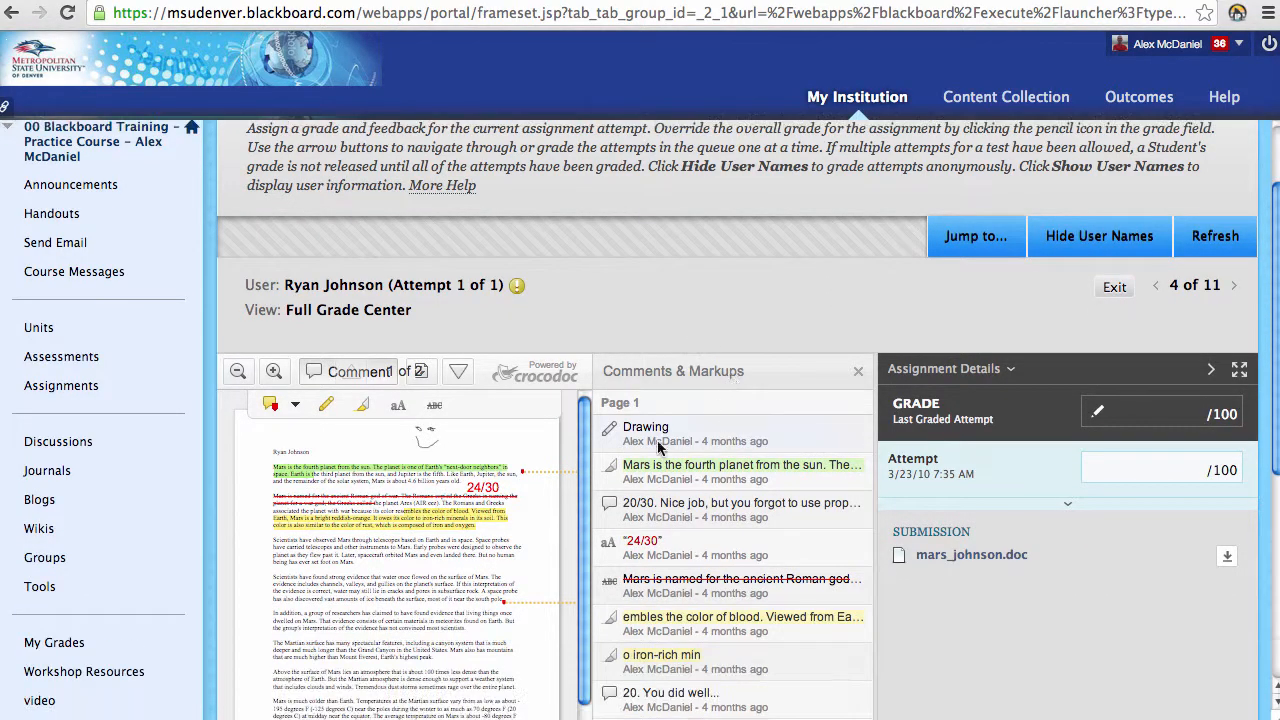
{"action": "scroll", "coordinate": [456, 500], "scroll_direction": "down", "scroll_amount": 3}
{"action": "scroll", "coordinate": [490, 530], "scroll_direction": "up", "scroll_amount": 2}
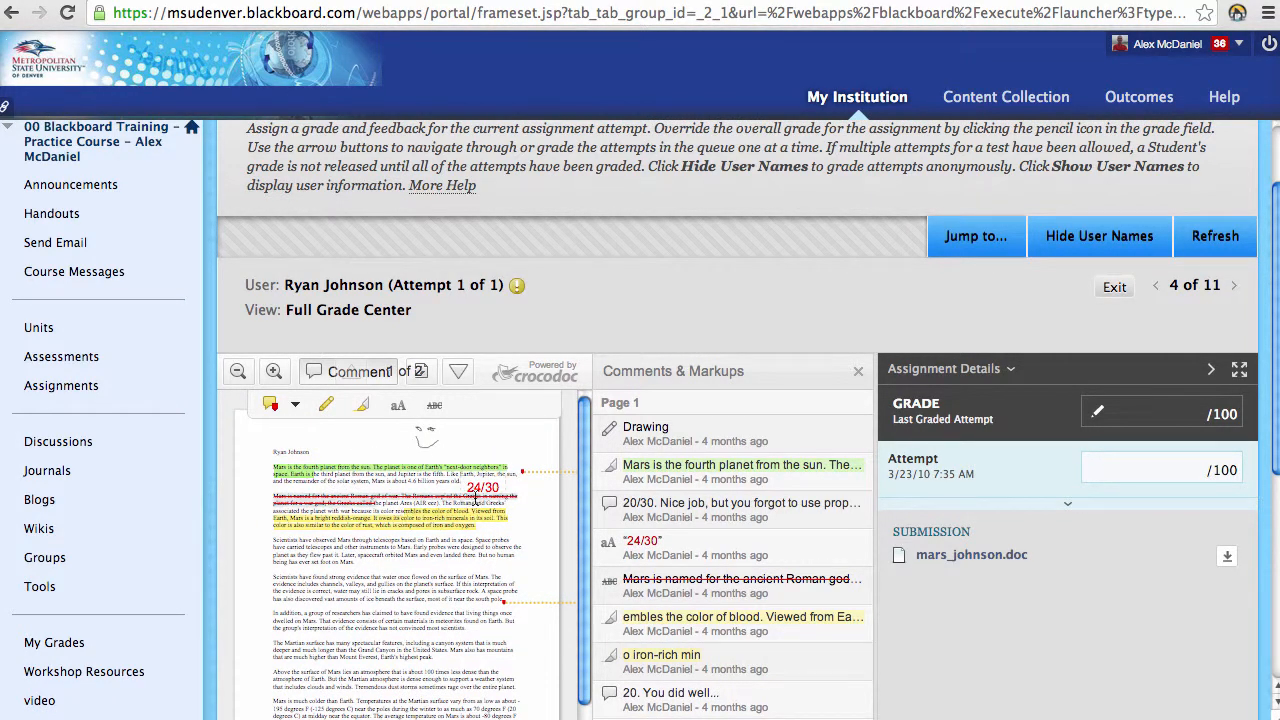
{"action": "left_click", "coordinate": [1178, 481]}
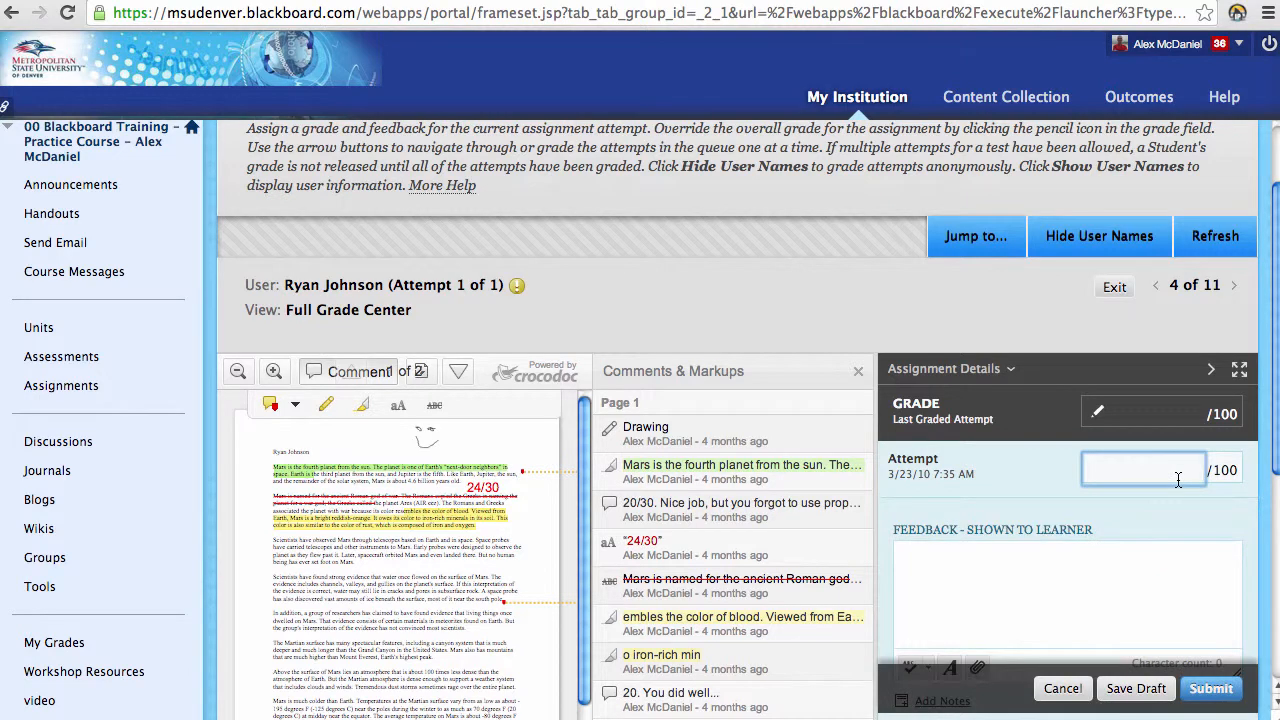
{"action": "type", "text": "95"}
{"action": "key", "text": "BackSpace"}
{"action": "key", "text": "BackSpace"}
{"action": "type", "text": "99"}
{"action": "scroll", "coordinate": [1183, 480], "scroll_direction": "down", "scroll_amount": 3}
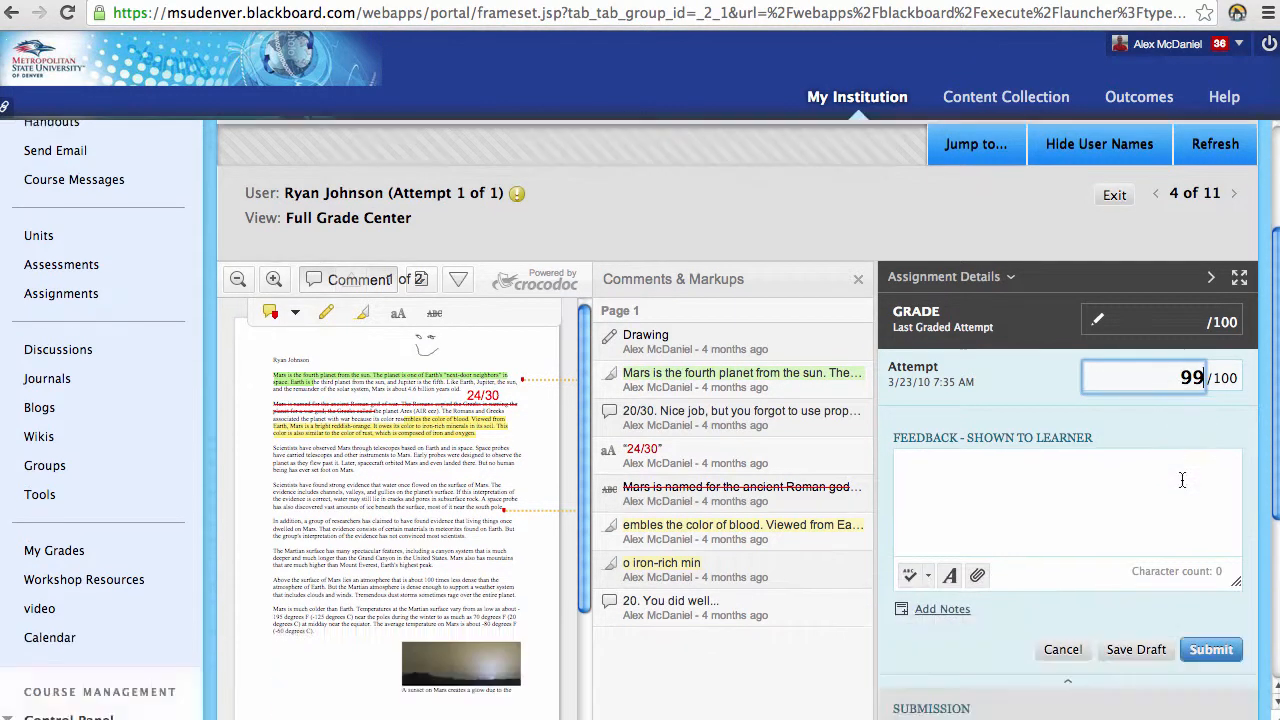
{"action": "left_click", "coordinate": [1129, 442]}
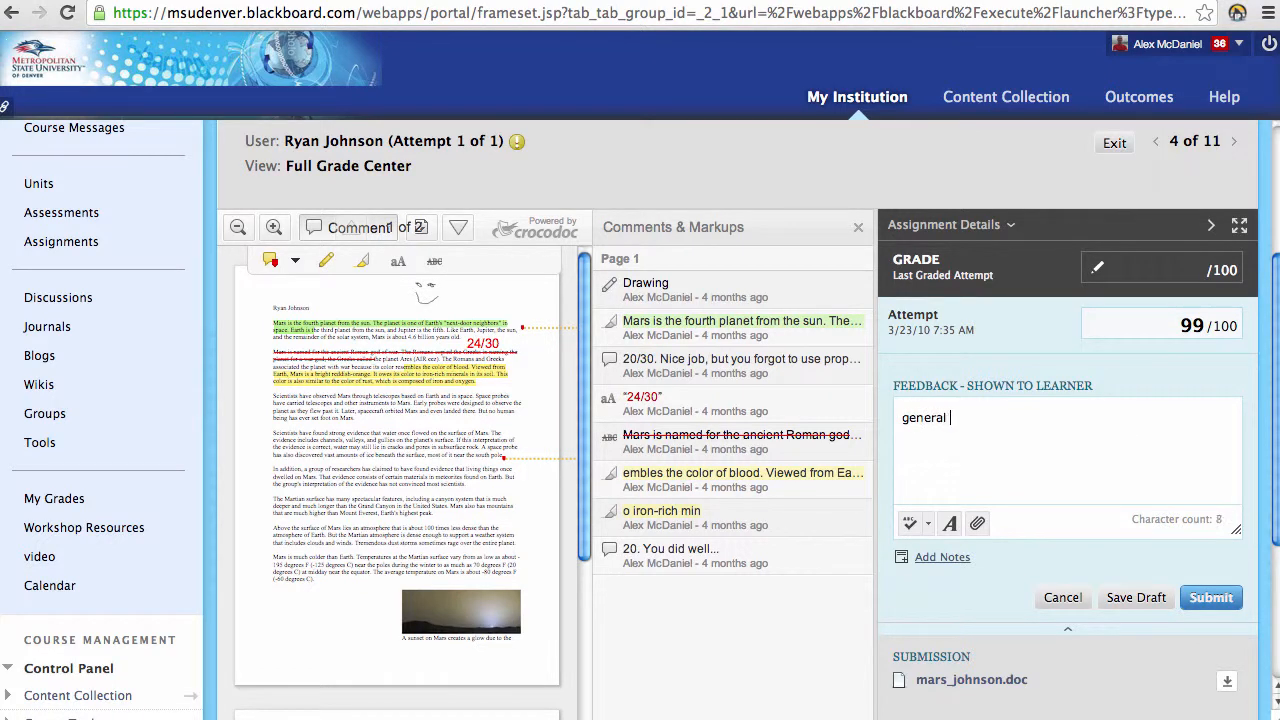
{"action": "left_click", "coordinate": [1211, 597]}
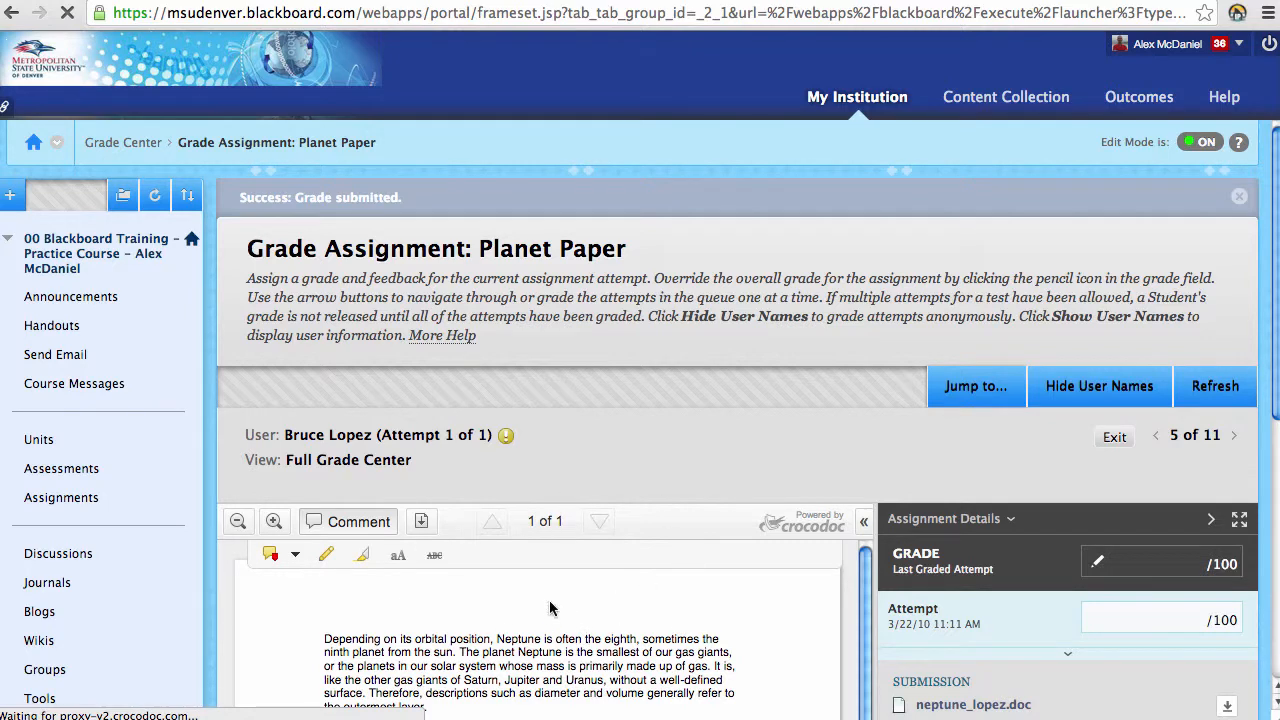
Return to the Full Grade Center and check the submitted grade in the Planet Paper column
{"action": "scroll", "coordinate": [560, 600], "scroll_direction": "down", "scroll_amount": 5}
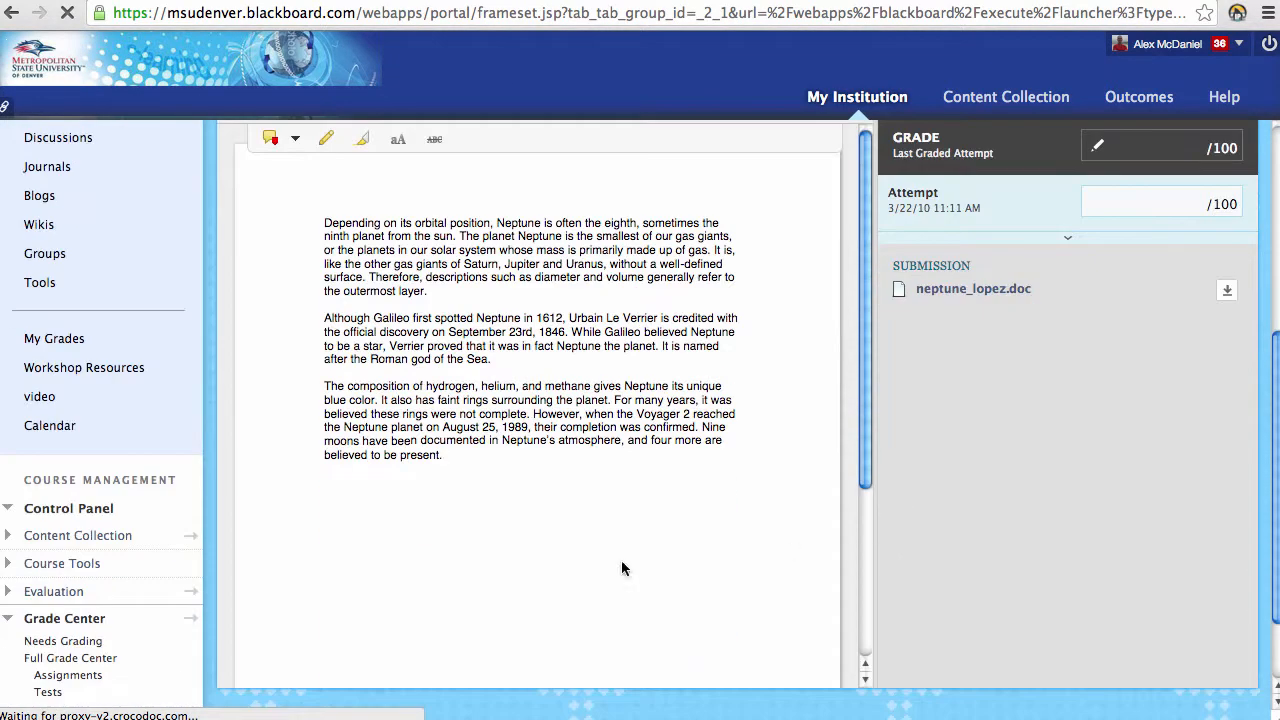
{"action": "left_click", "coordinate": [57, 662]}
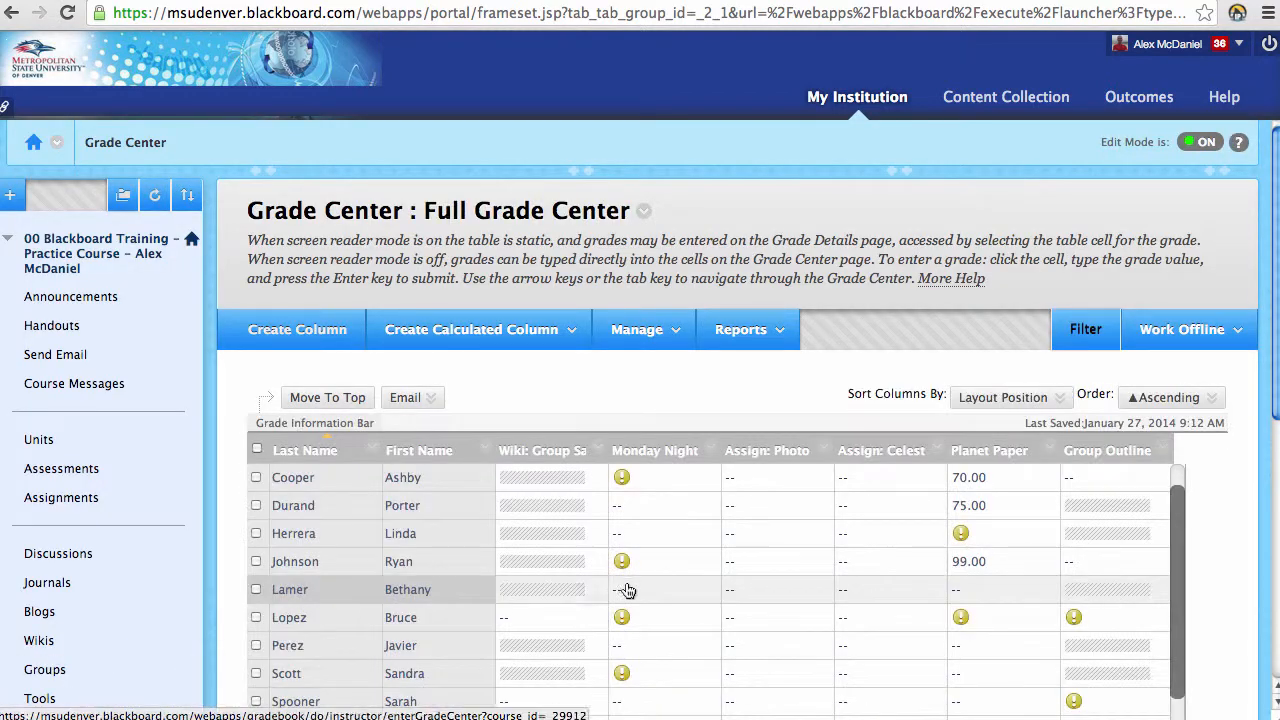
{"action": "scroll", "coordinate": [991, 620], "scroll_direction": "down", "scroll_amount": 1}
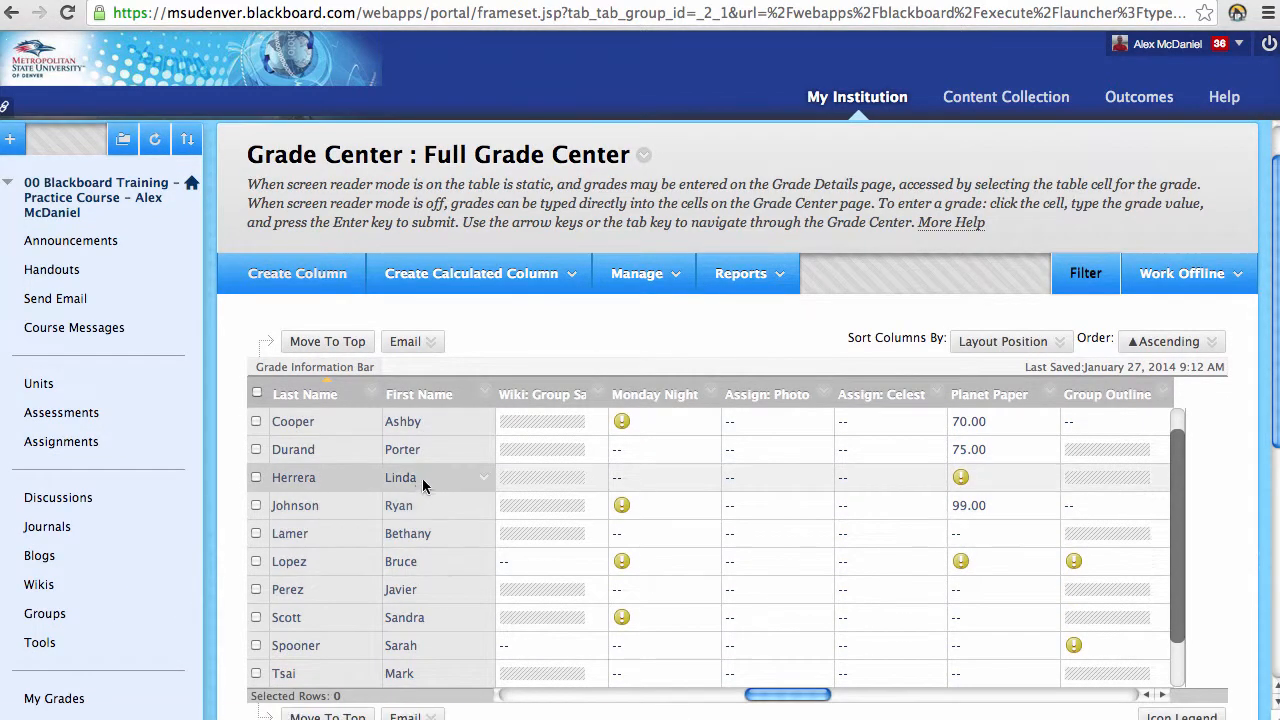
{"action": "left_click", "coordinate": [984, 514]}
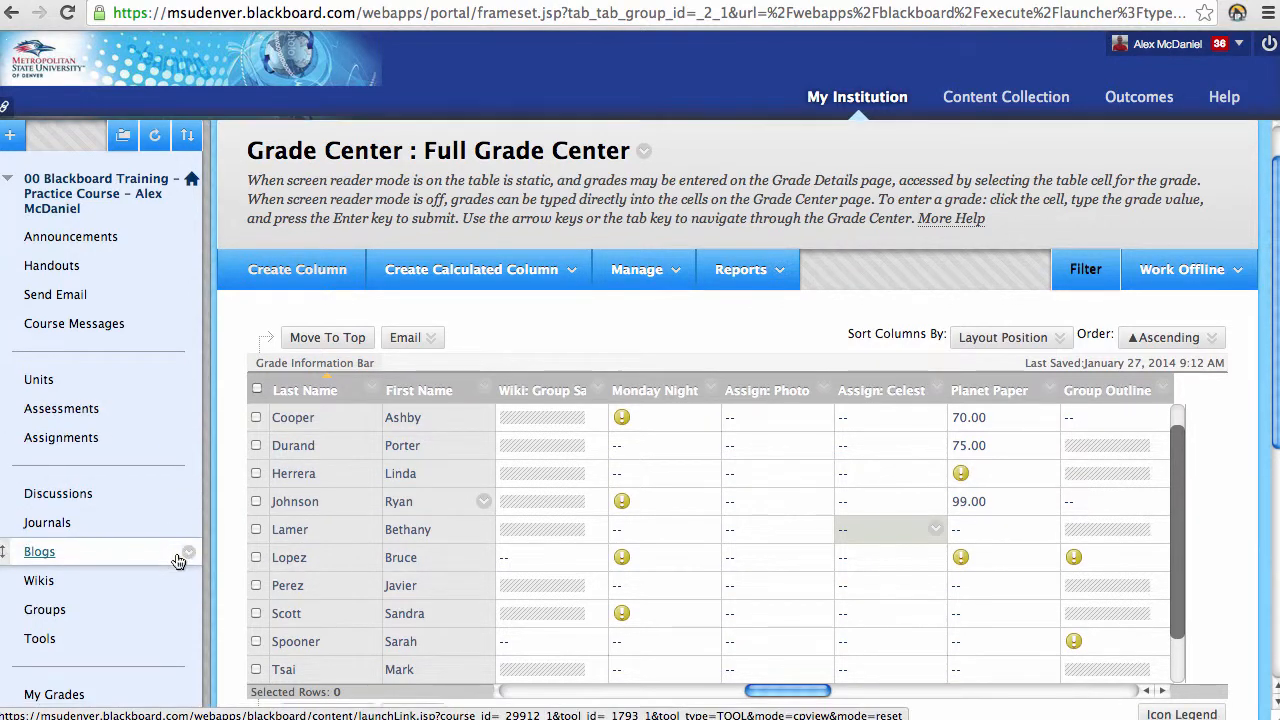
Open the course's Needs Grading page and look through the list of attempts awaiting grading
{"action": "scroll", "coordinate": [178, 562], "scroll_direction": "down", "scroll_amount": 5}
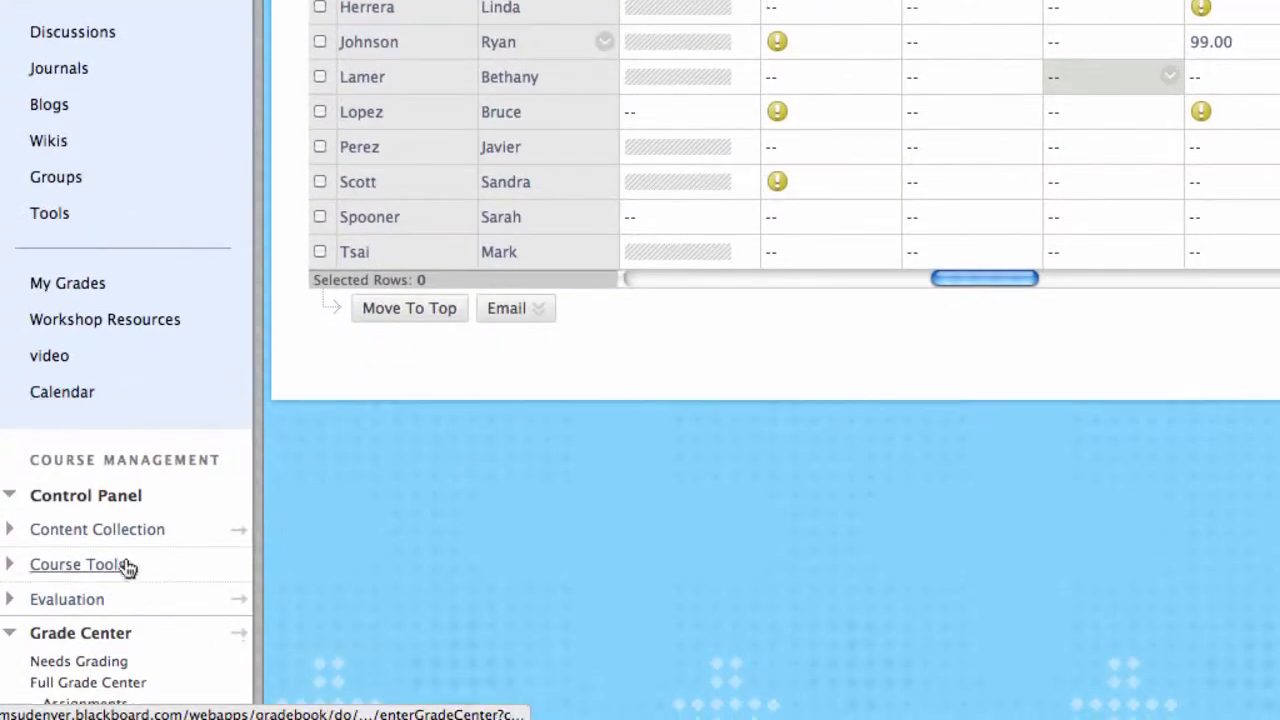
{"action": "scroll", "coordinate": [128, 567], "scroll_direction": "down", "scroll_amount": 3}
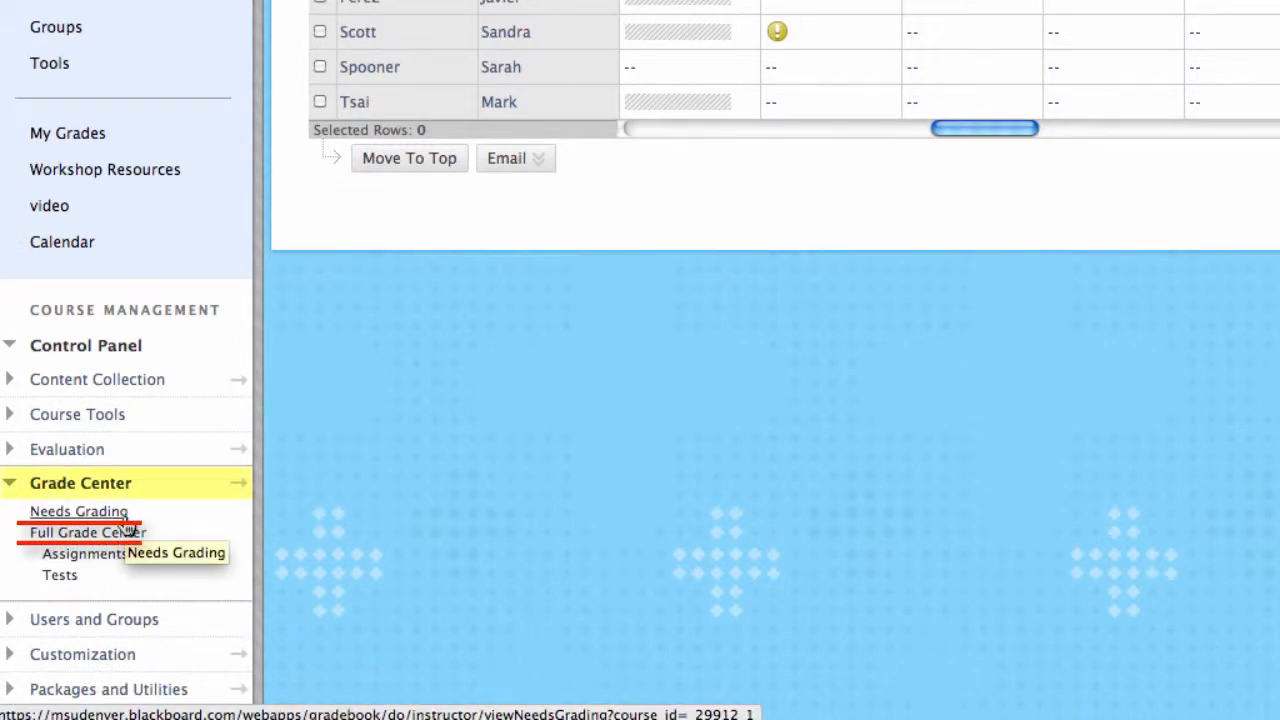
{"action": "scroll", "coordinate": [603, 537], "scroll_direction": "up", "scroll_amount": 2}
{"action": "scroll", "coordinate": [603, 537], "scroll_direction": "up", "scroll_amount": 7}
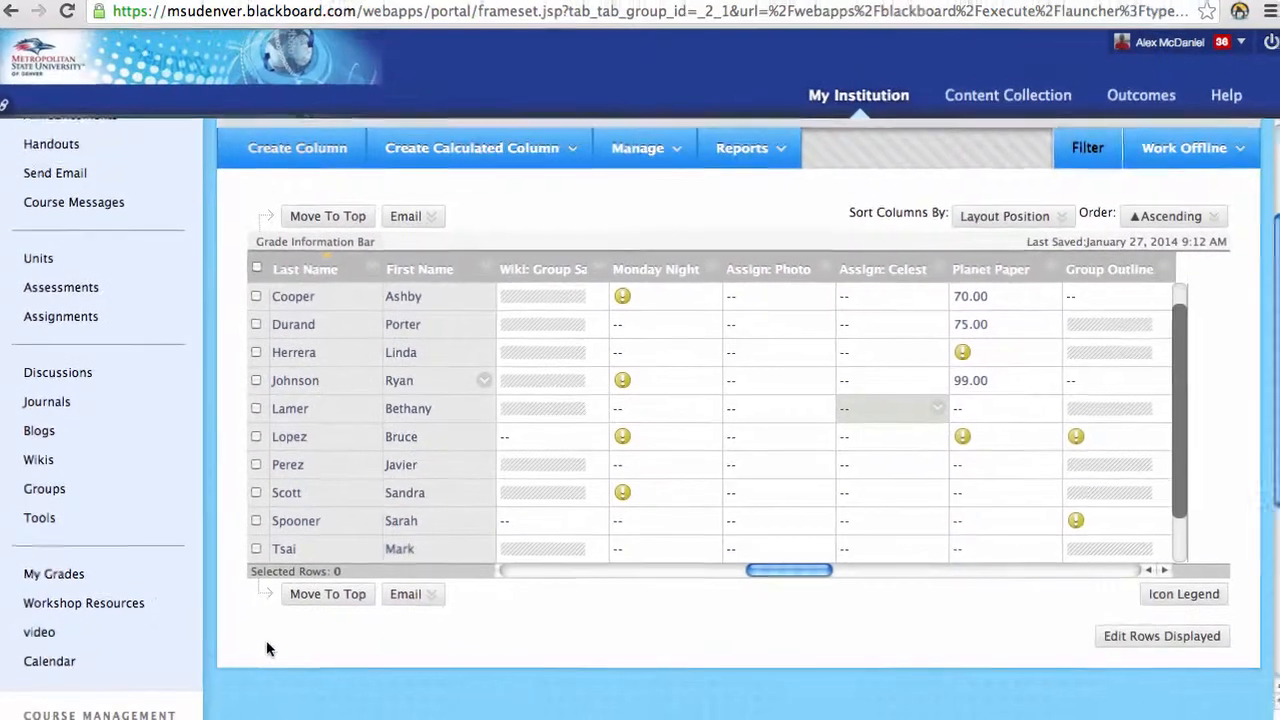
{"action": "scroll", "coordinate": [318, 700], "scroll_direction": "down", "scroll_amount": 1}
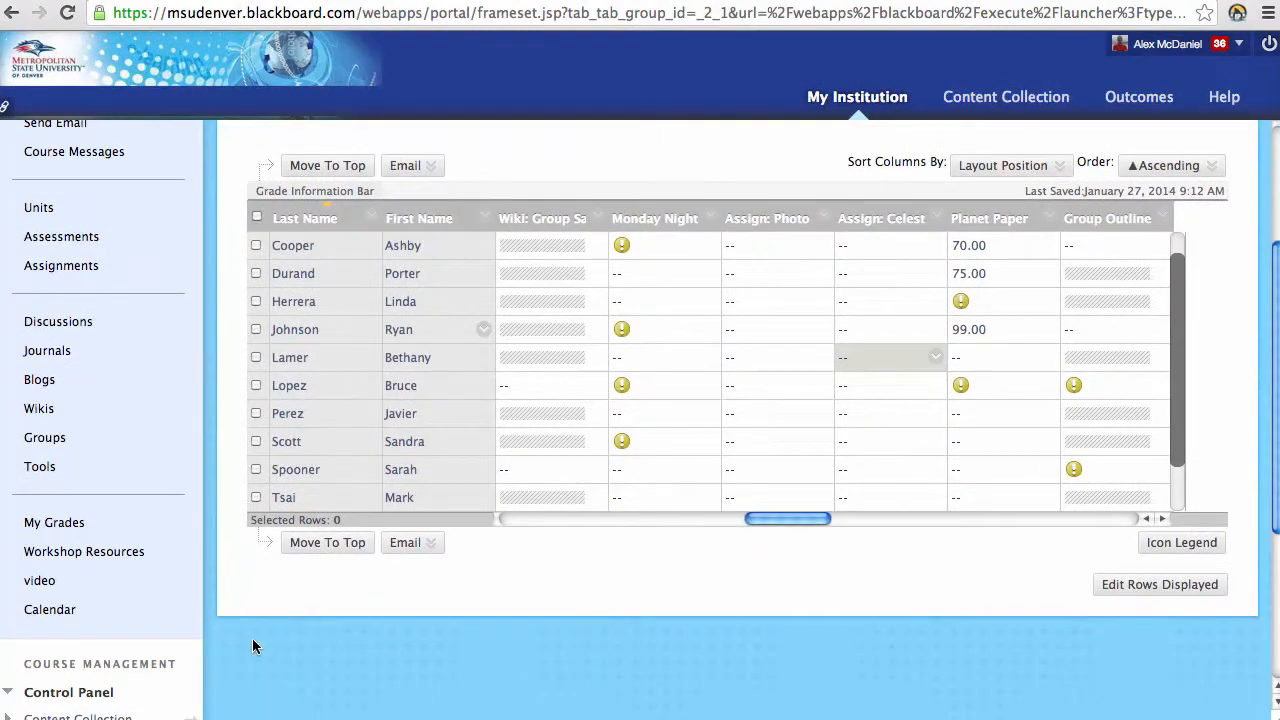
{"action": "scroll", "coordinate": [253, 646], "scroll_direction": "down", "scroll_amount": 3}
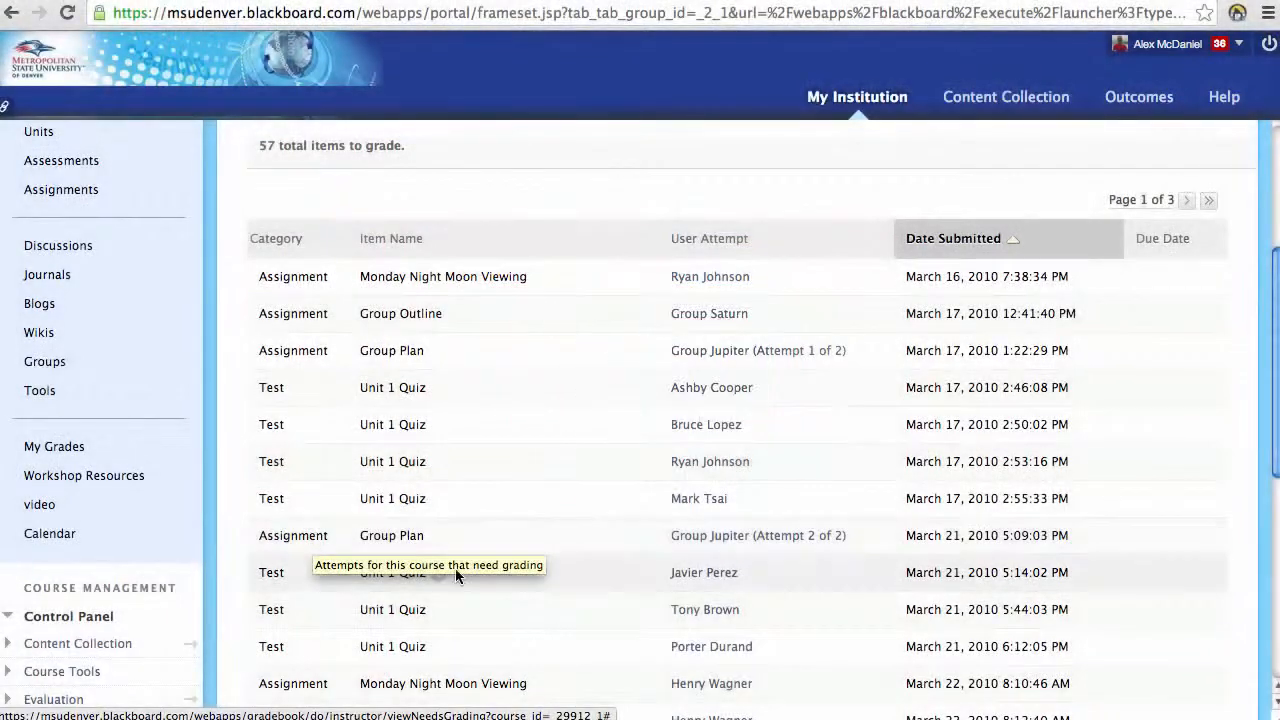
Filter the Needs Grading list to the Assignment category
{"action": "scroll", "coordinate": [455, 568], "scroll_direction": "up", "scroll_amount": 5}
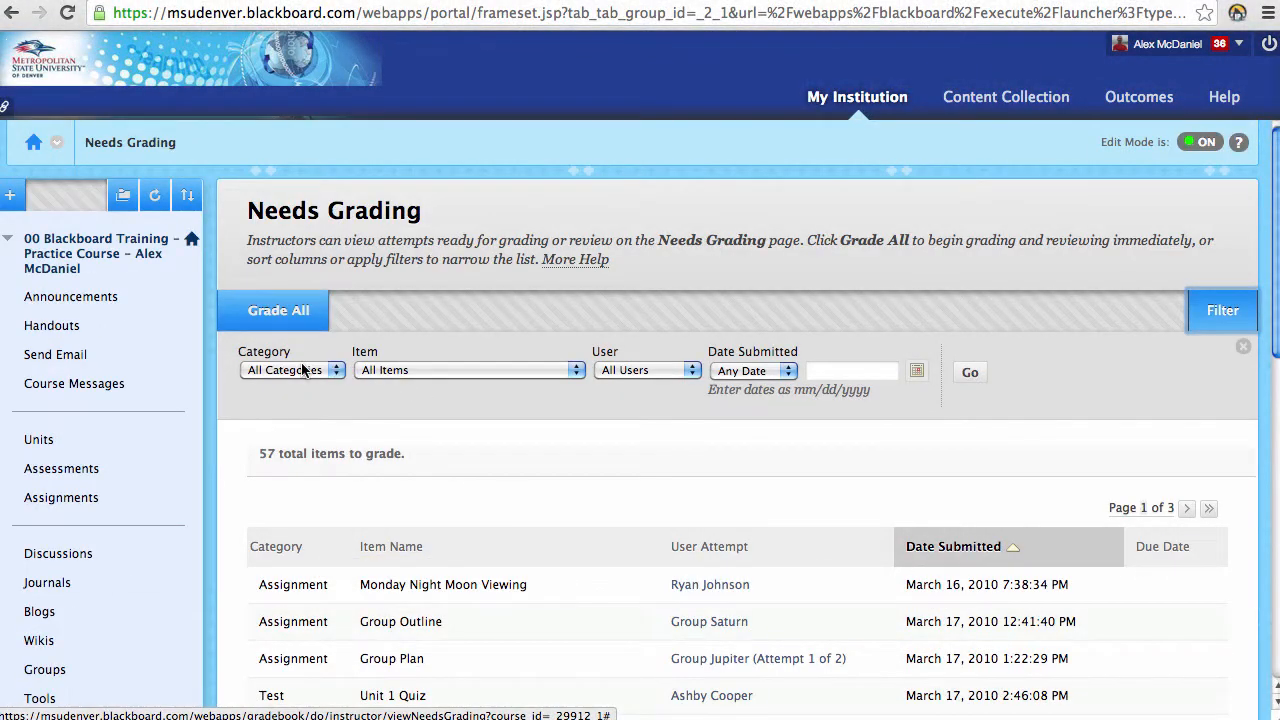
{"action": "left_click", "coordinate": [303, 370]}
{"action": "left_click", "coordinate": [288, 381]}
{"action": "left_click", "coordinate": [972, 372]}
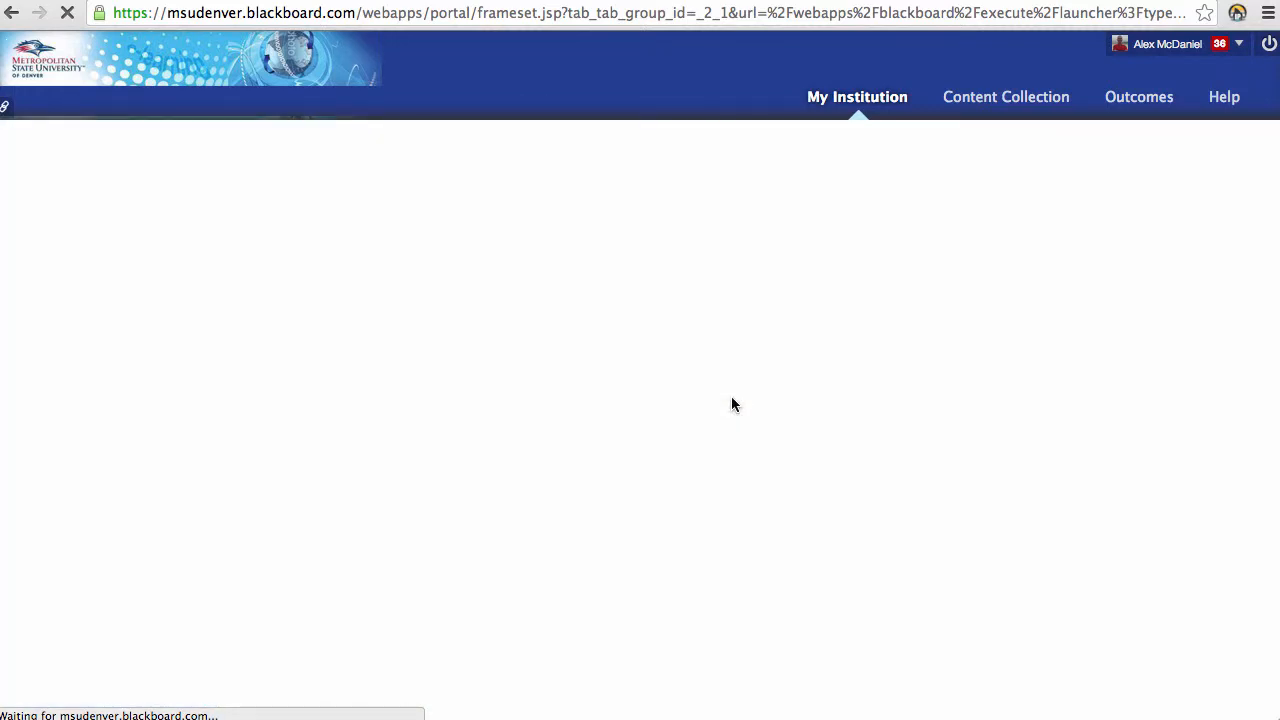
Open the Monday Night Moon Viewing attempt submitted March 22, 2010 at 8:10:46 AM for grading
{"action": "scroll", "coordinate": [465, 455], "scroll_direction": "down", "scroll_amount": 3}
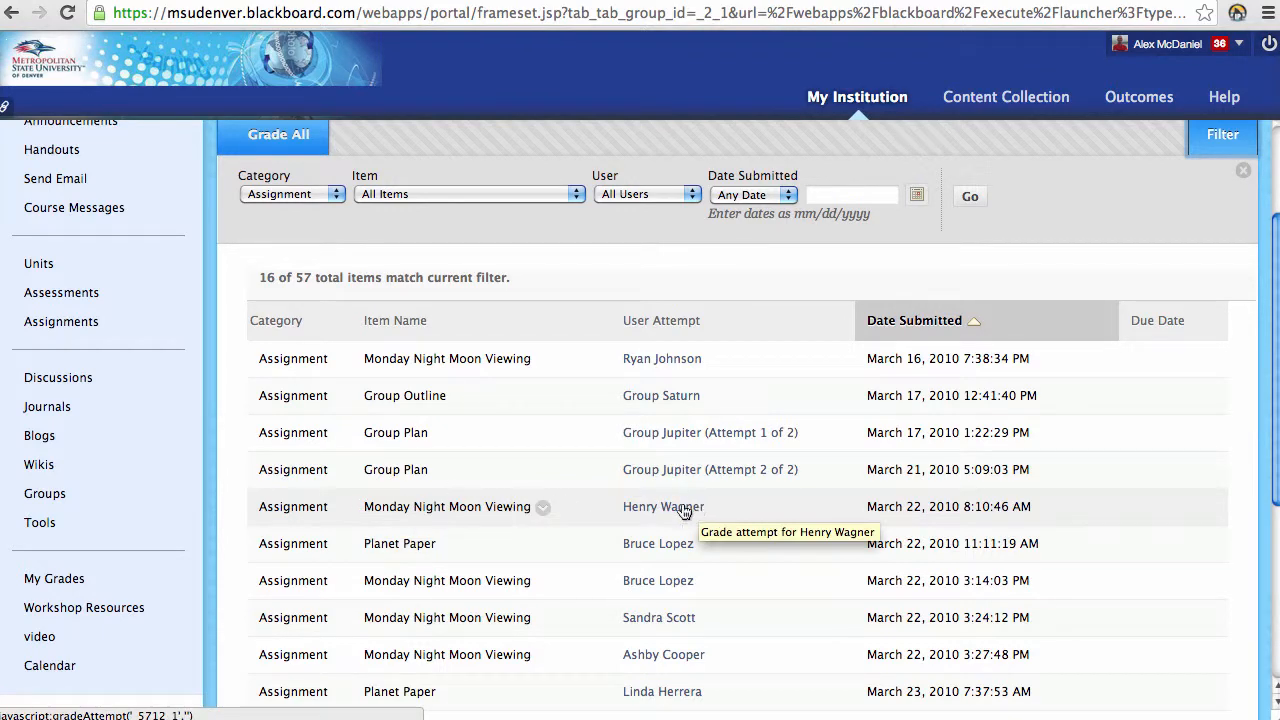
{"action": "left_click", "coordinate": [676, 512]}
{"action": "scroll", "coordinate": [676, 513], "scroll_direction": "down", "scroll_amount": 1}
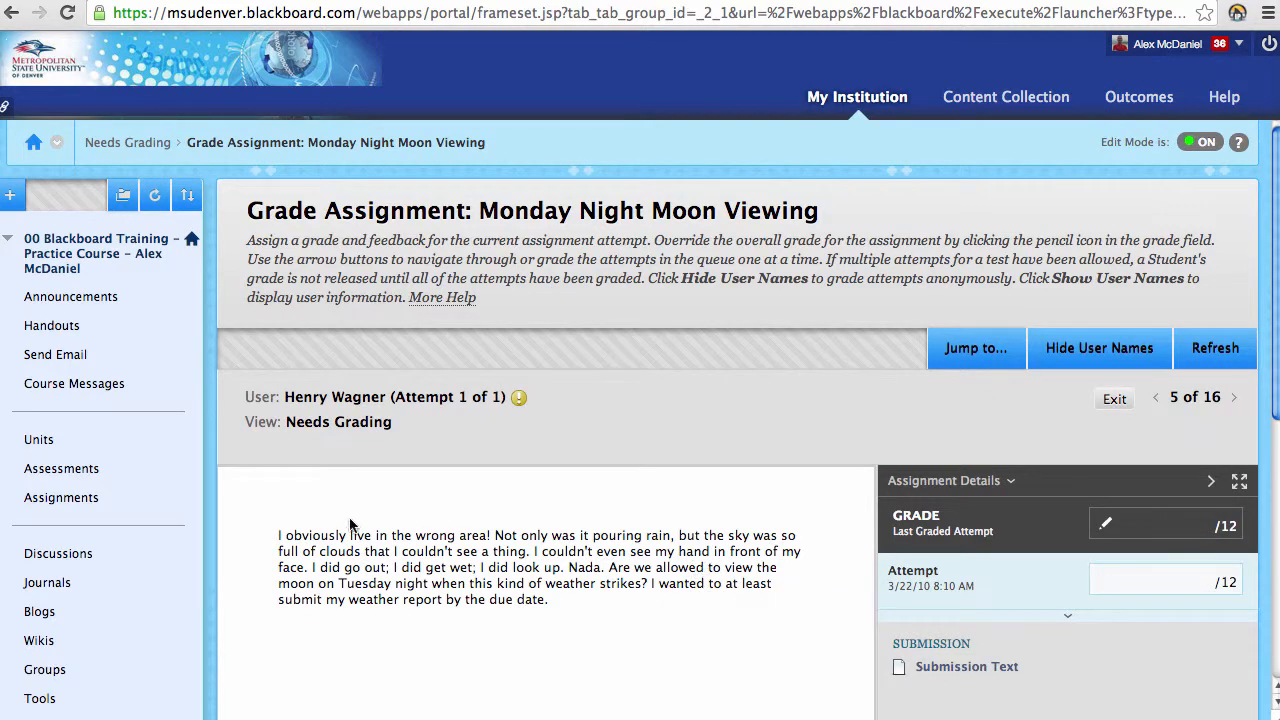
Read the text submission of the Monday Night Moon Viewing attempt, selecting passages of it in the viewer
{"action": "left_click_drag", "start_coordinate": [561, 600], "coordinate": [335, 508]}
{"action": "left_click", "coordinate": [570, 603]}
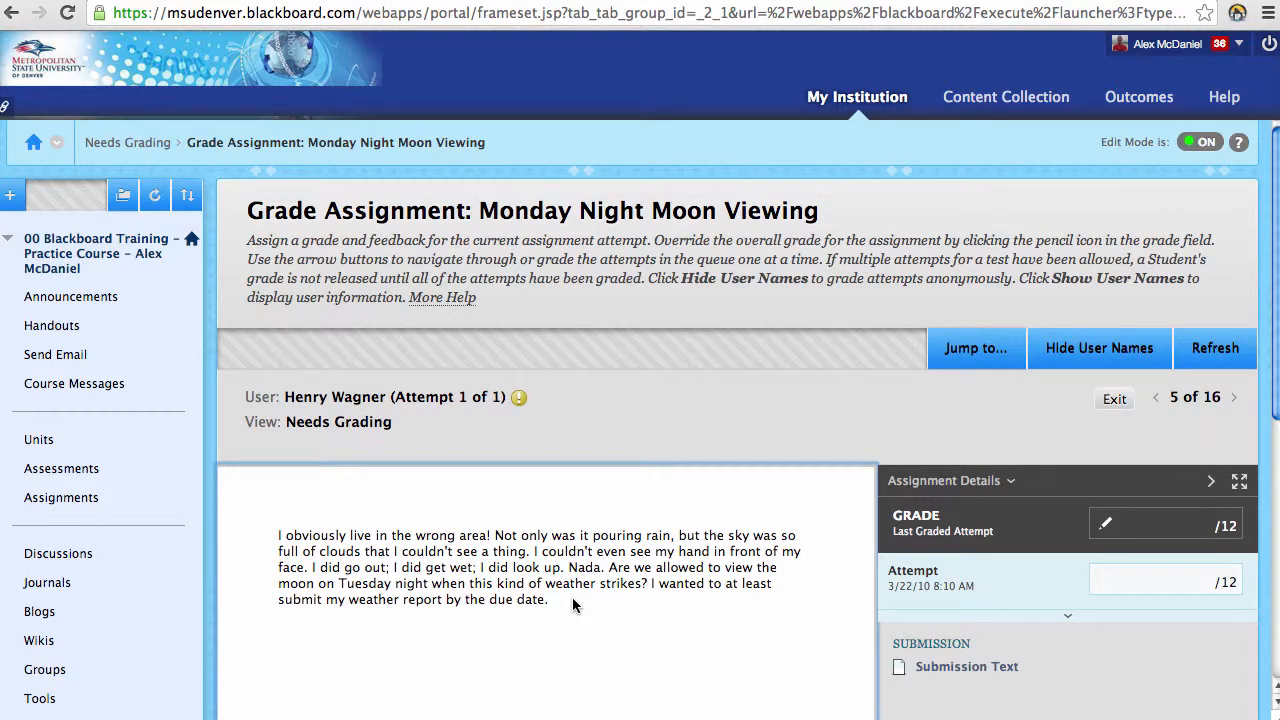
{"action": "left_click_drag", "start_coordinate": [416, 540], "coordinate": [504, 604]}
{"action": "left_click_drag", "start_coordinate": [320, 514], "coordinate": [357, 536]}
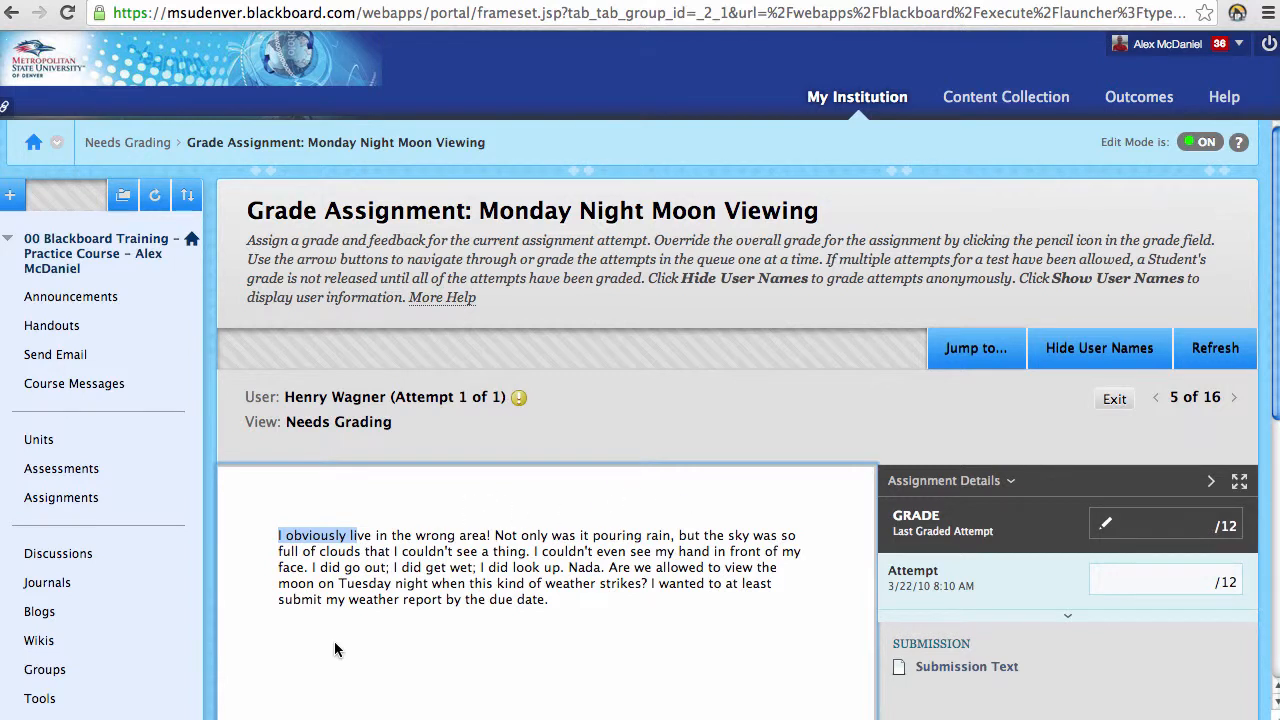
{"action": "left_click", "coordinate": [587, 615]}
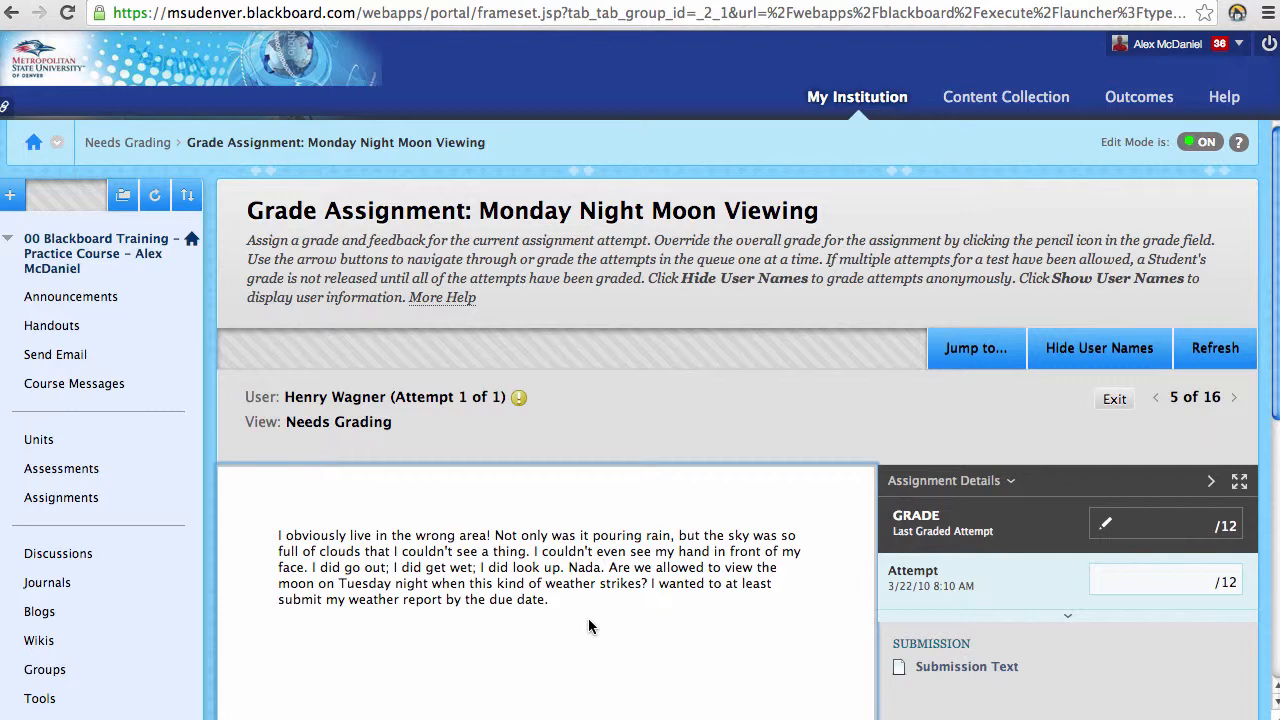
Expand the attempt's grade and feedback area and examine it alongside the submission text
{"action": "scroll", "coordinate": [590, 620], "scroll_direction": "down", "scroll_amount": 5}
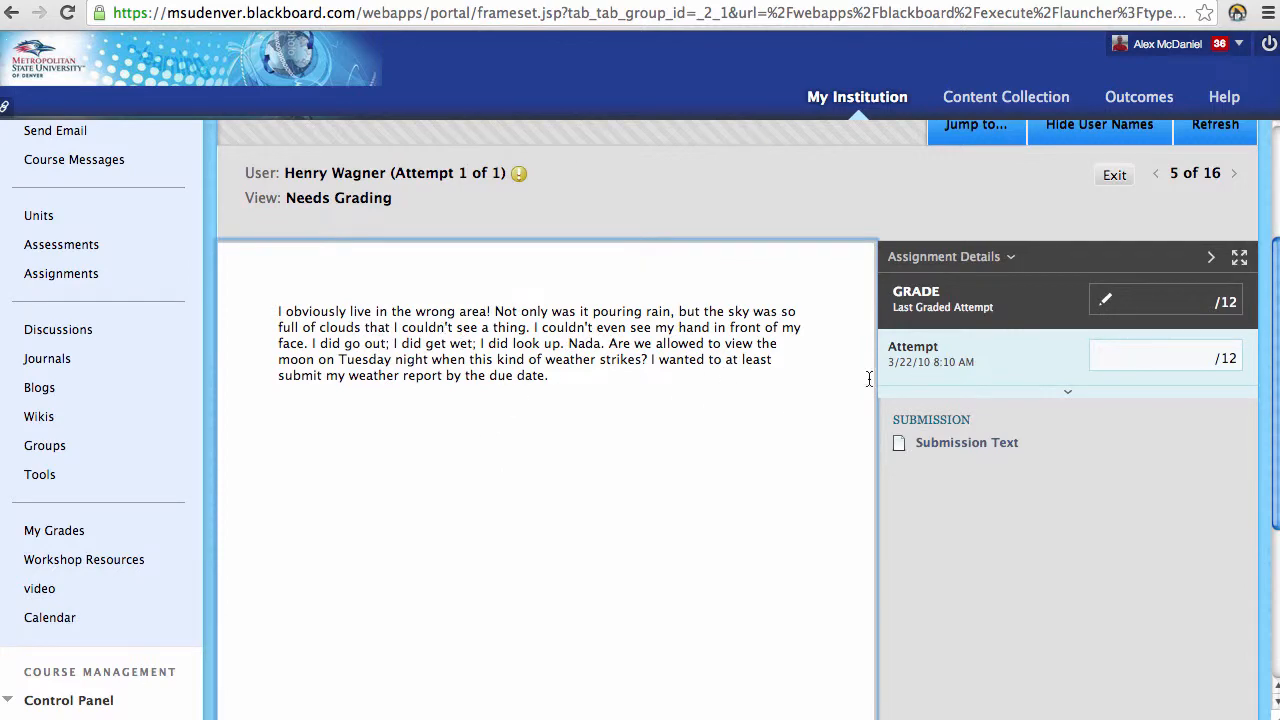
{"action": "left_click", "coordinate": [1176, 352]}
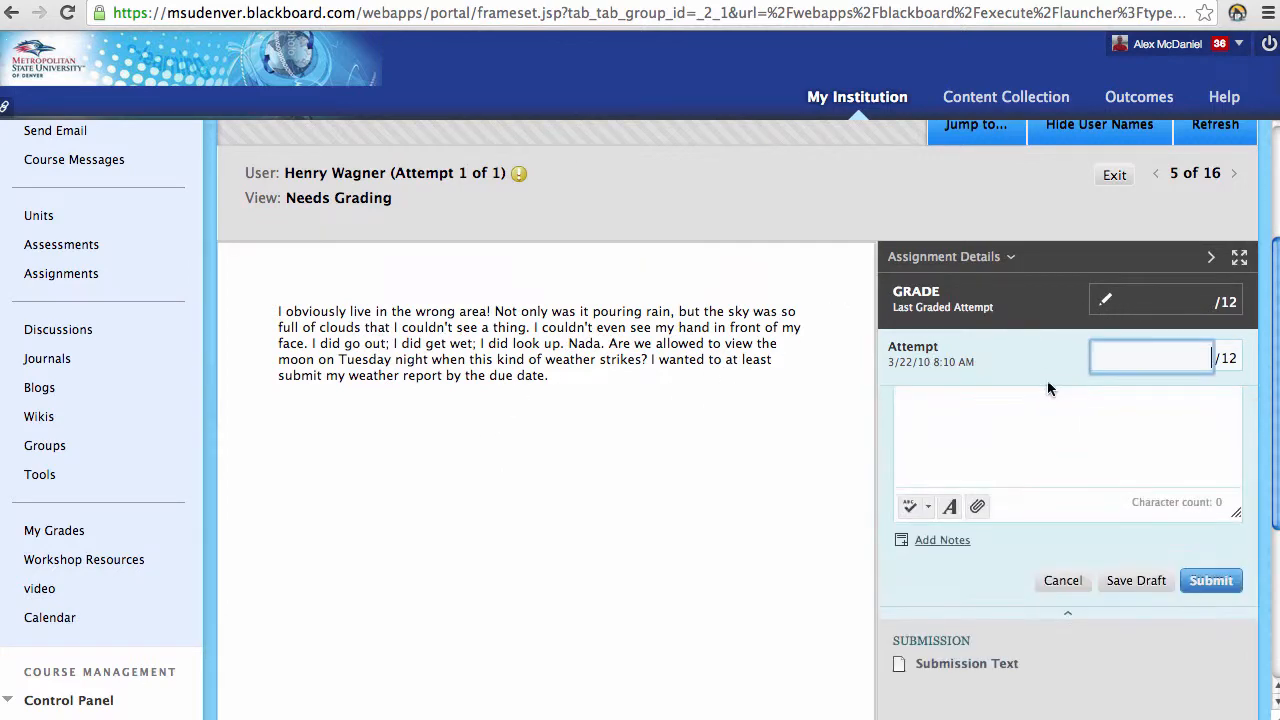
{"action": "left_click", "coordinate": [966, 486]}
{"action": "scroll", "coordinate": [683, 465], "scroll_direction": "up", "scroll_amount": 5}
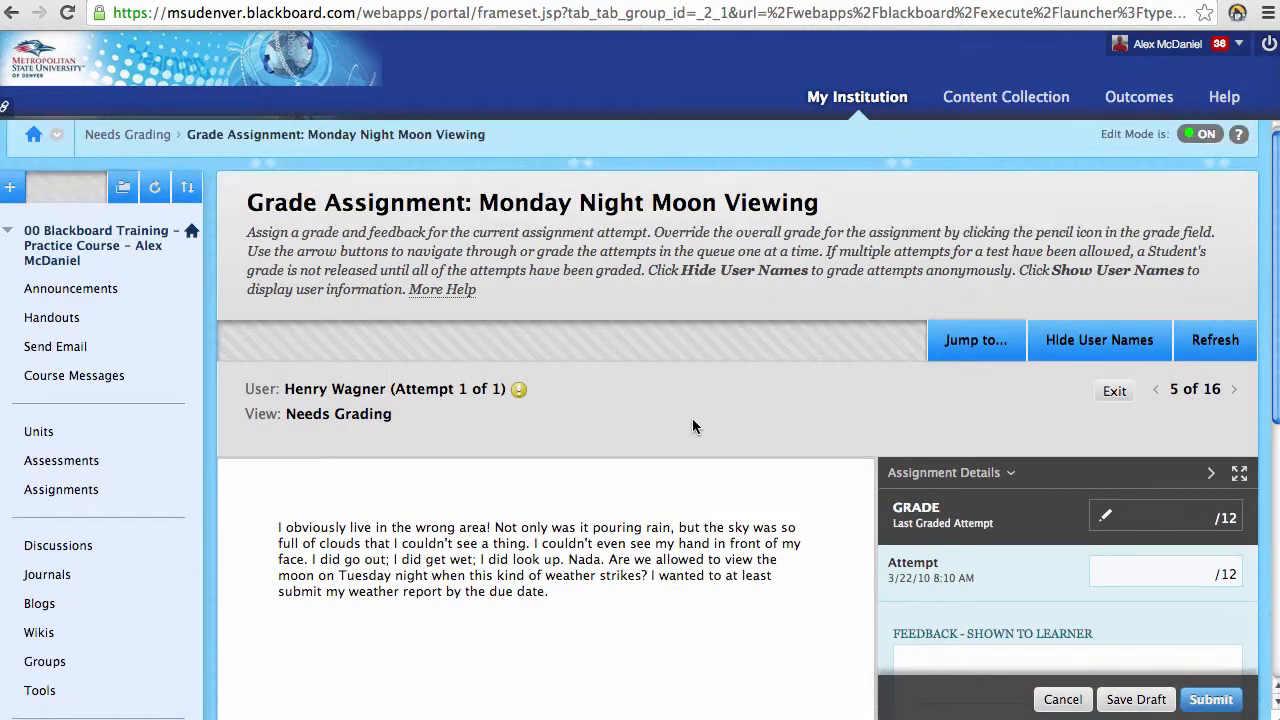
{"action": "scroll", "coordinate": [592, 612], "scroll_direction": "down", "scroll_amount": 7}
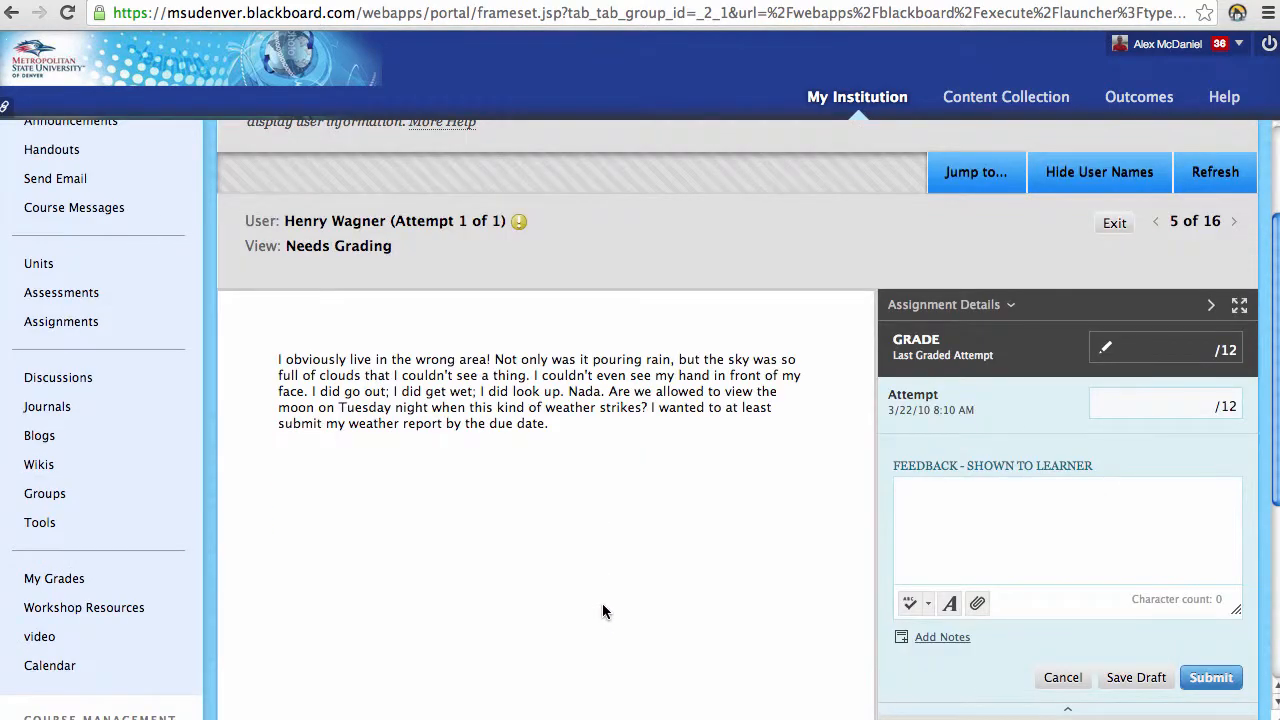